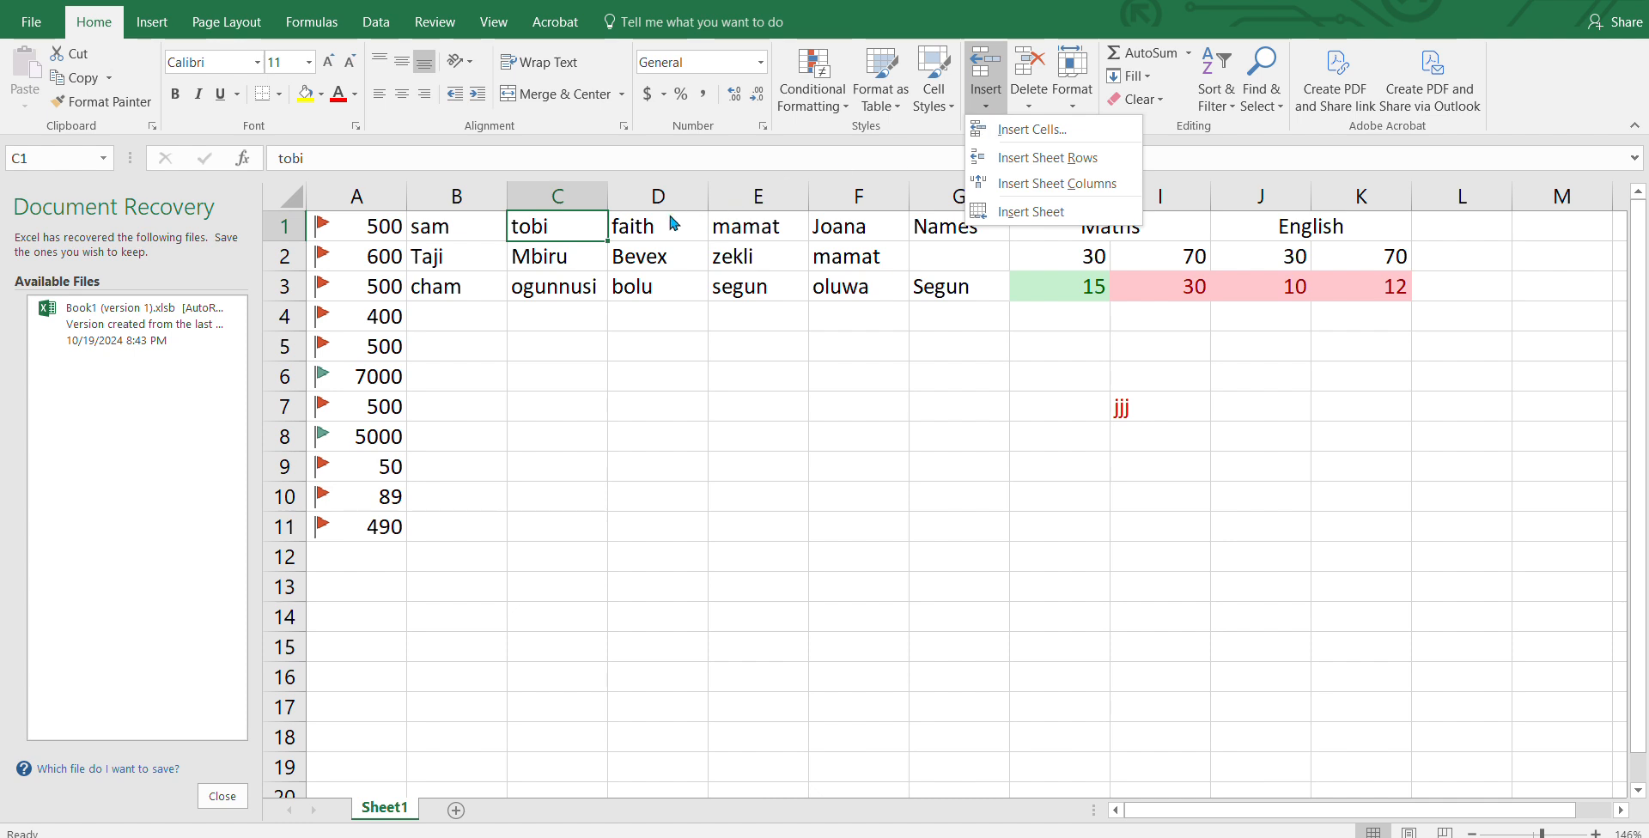
pyautogui.click(617, 226)
pyautogui.click(616, 226)
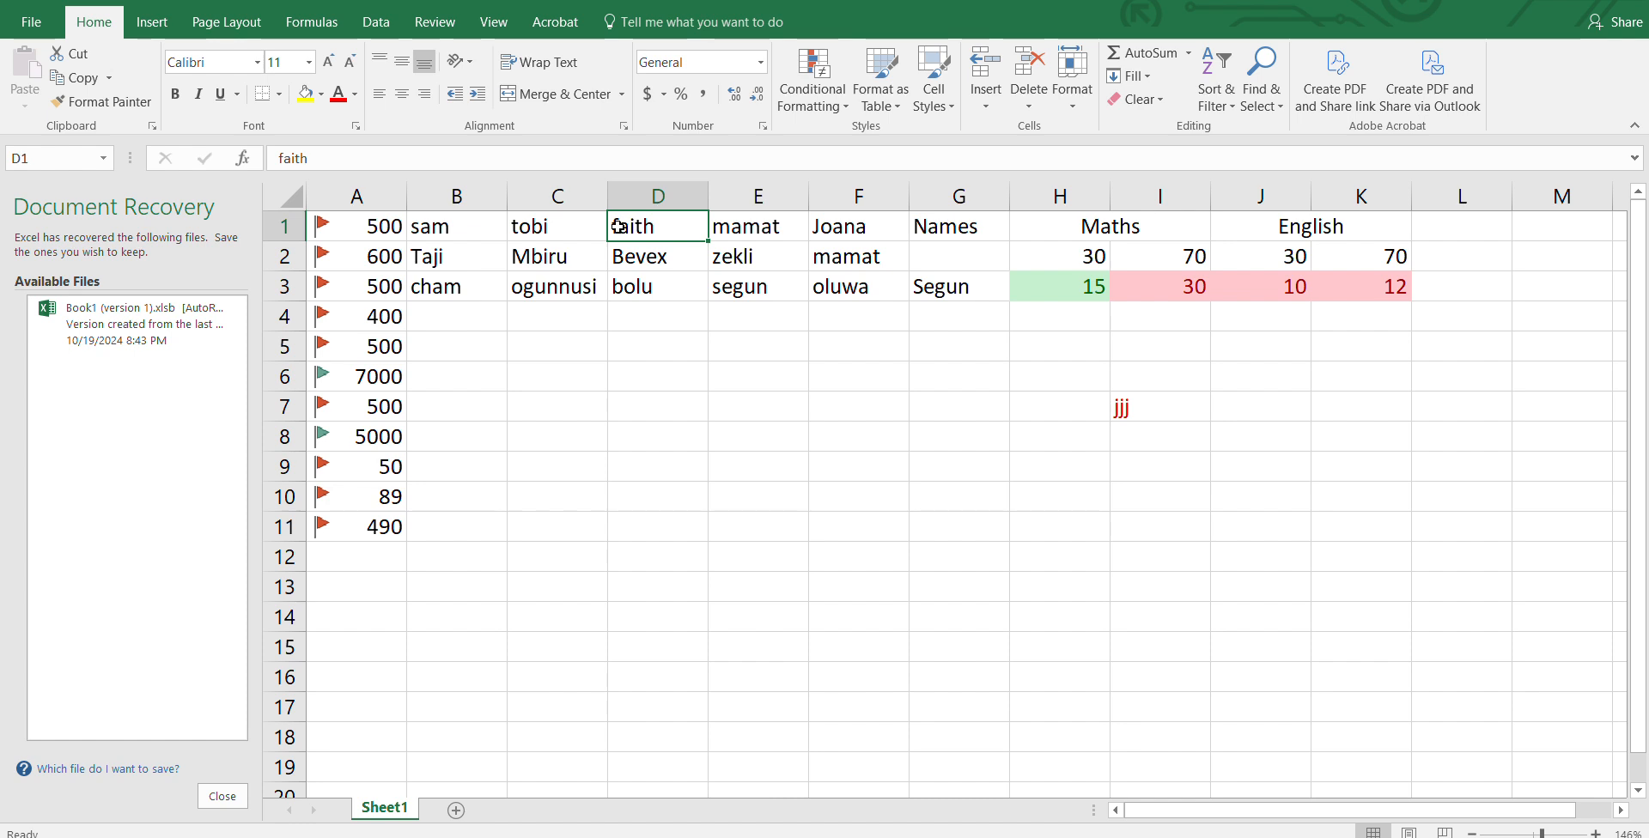
pyautogui.click(752, 229)
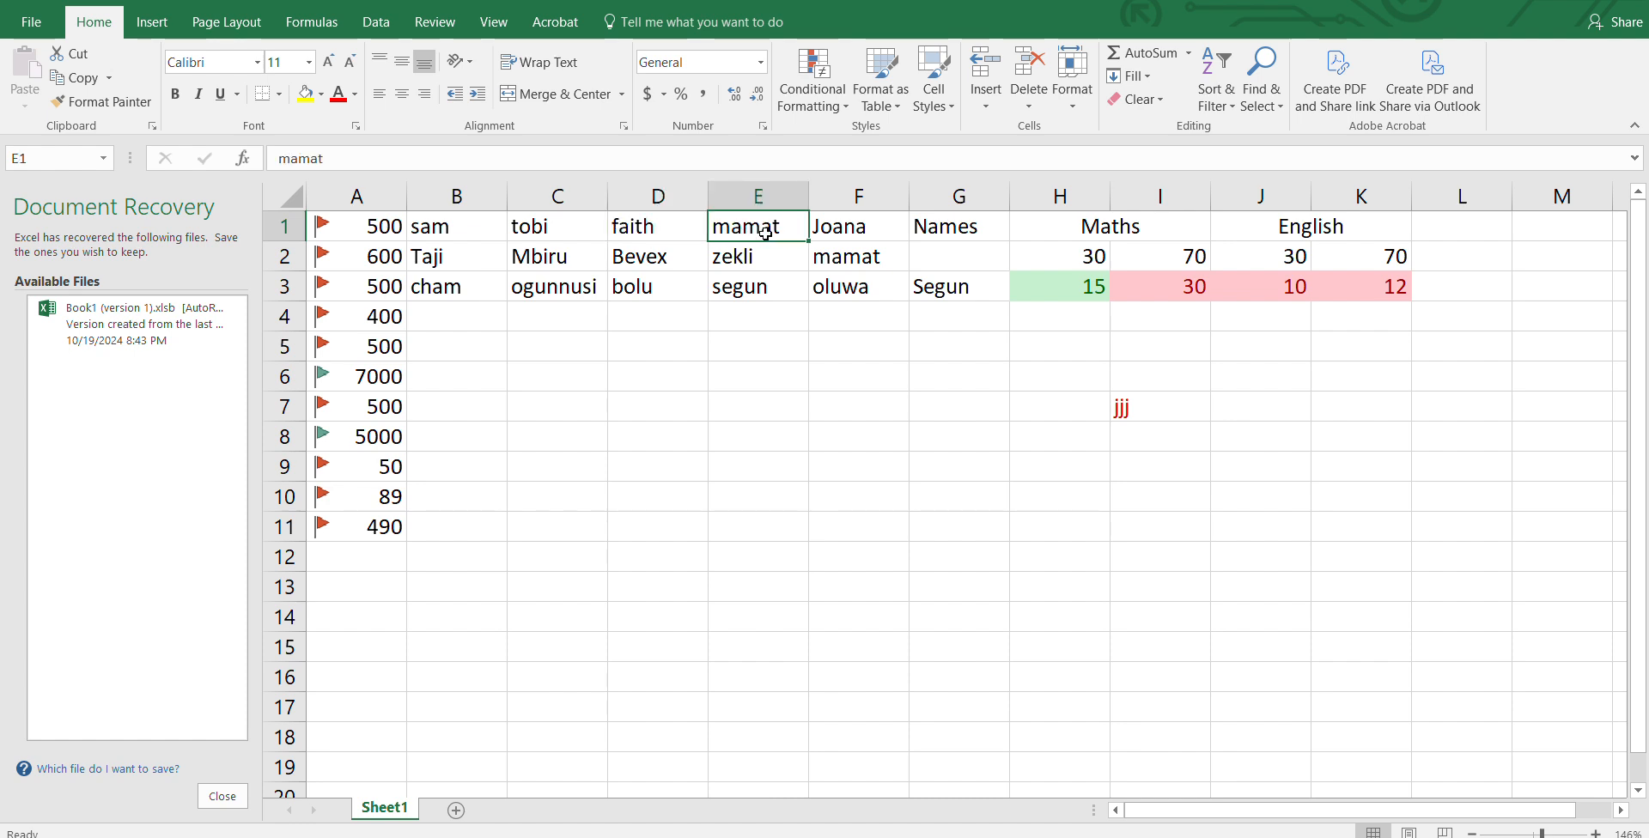
pyautogui.click(837, 234)
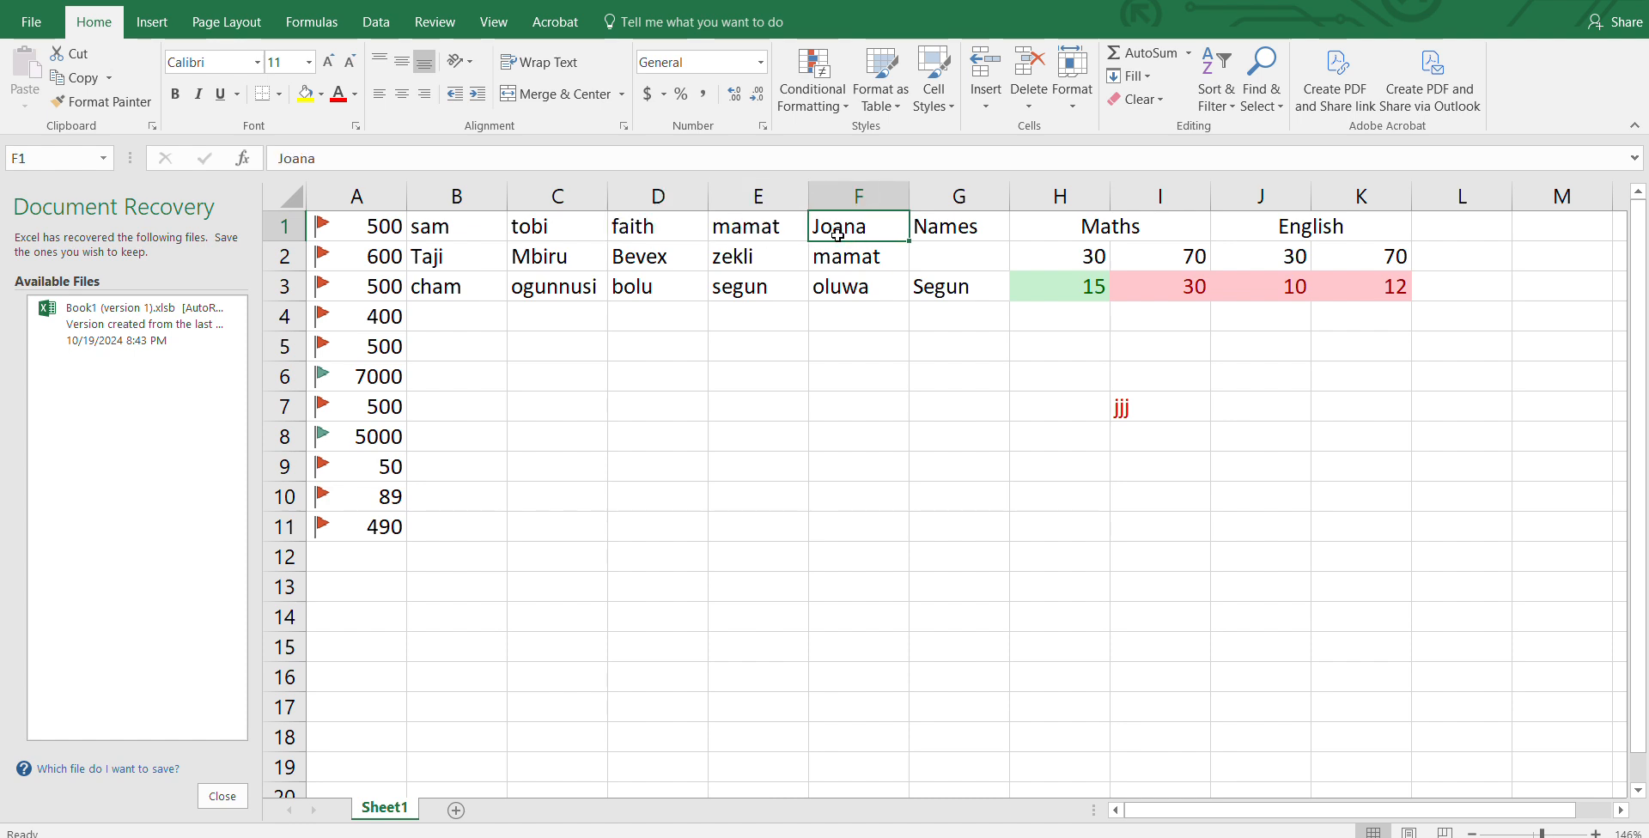
# Insert a blank cell at C1 with the Shift cells down option.
pyautogui.click(562, 230)
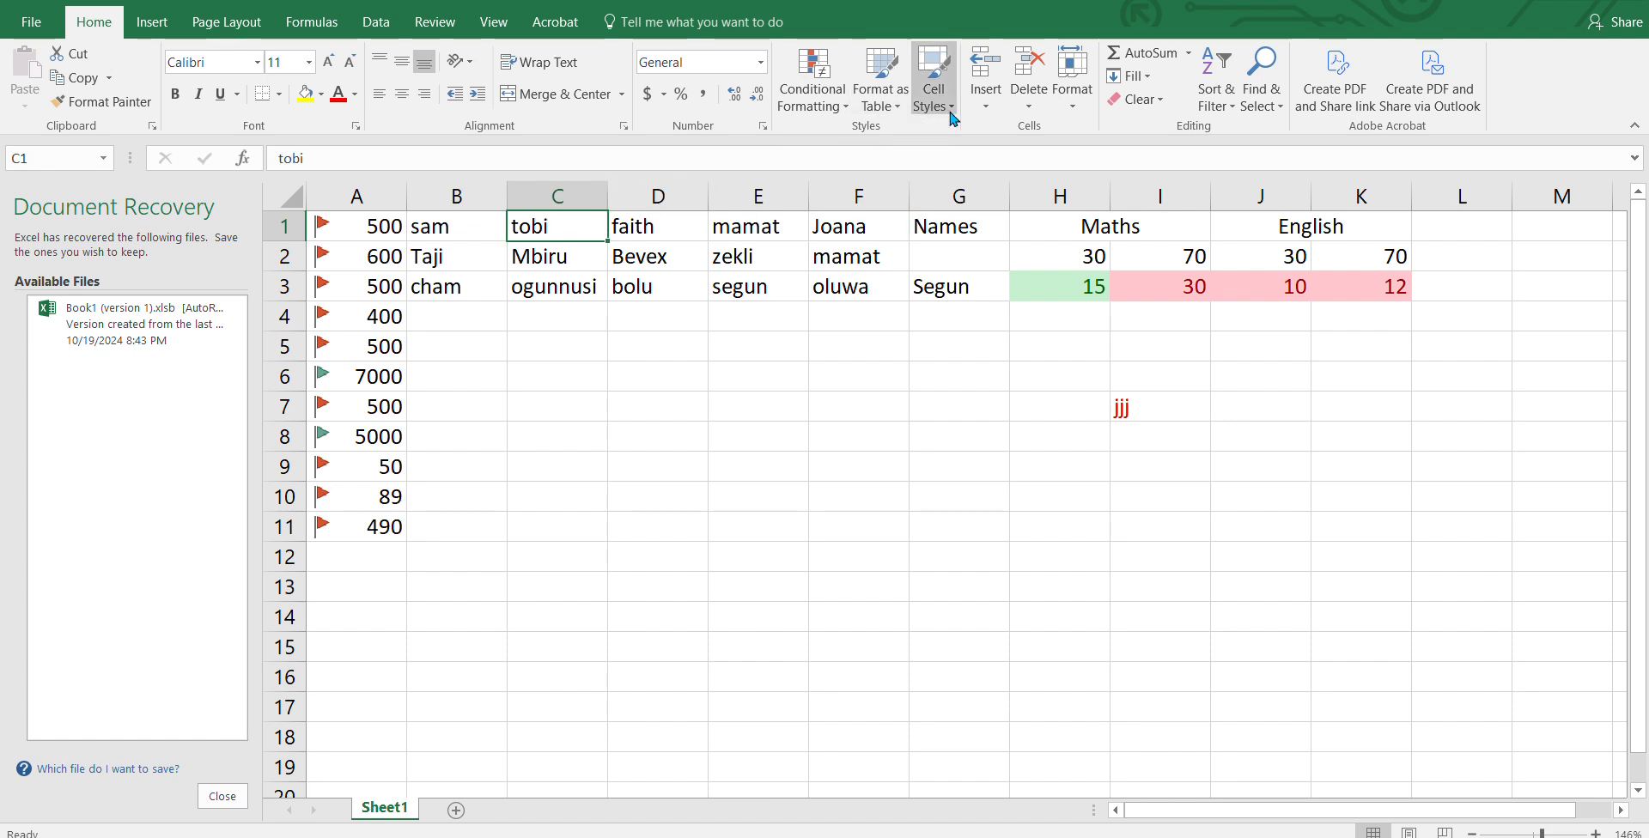
pyautogui.click(988, 106)
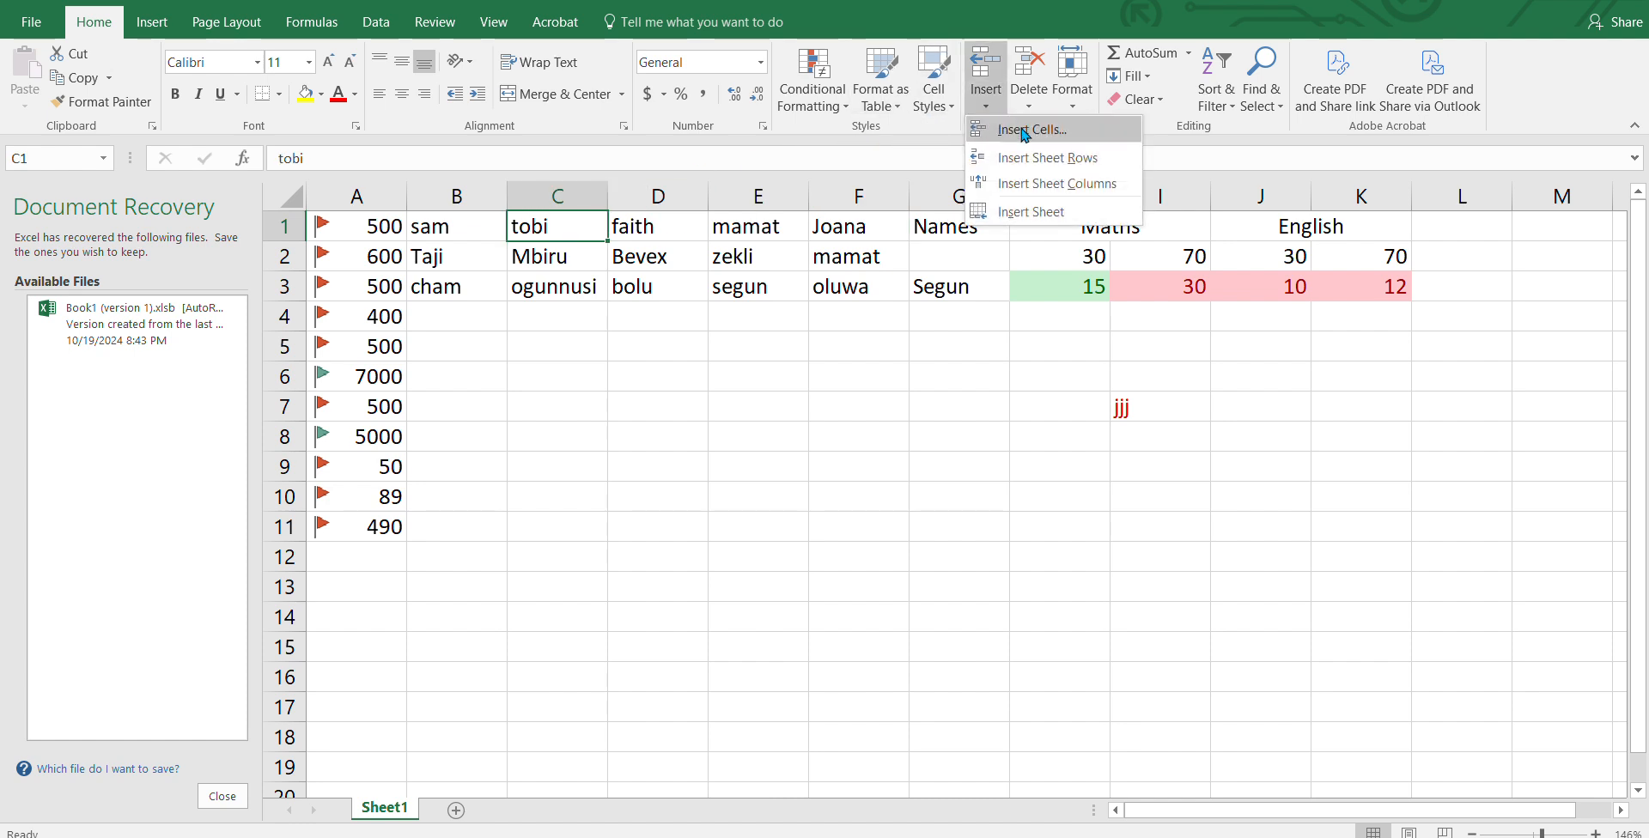
pyautogui.click(1023, 130)
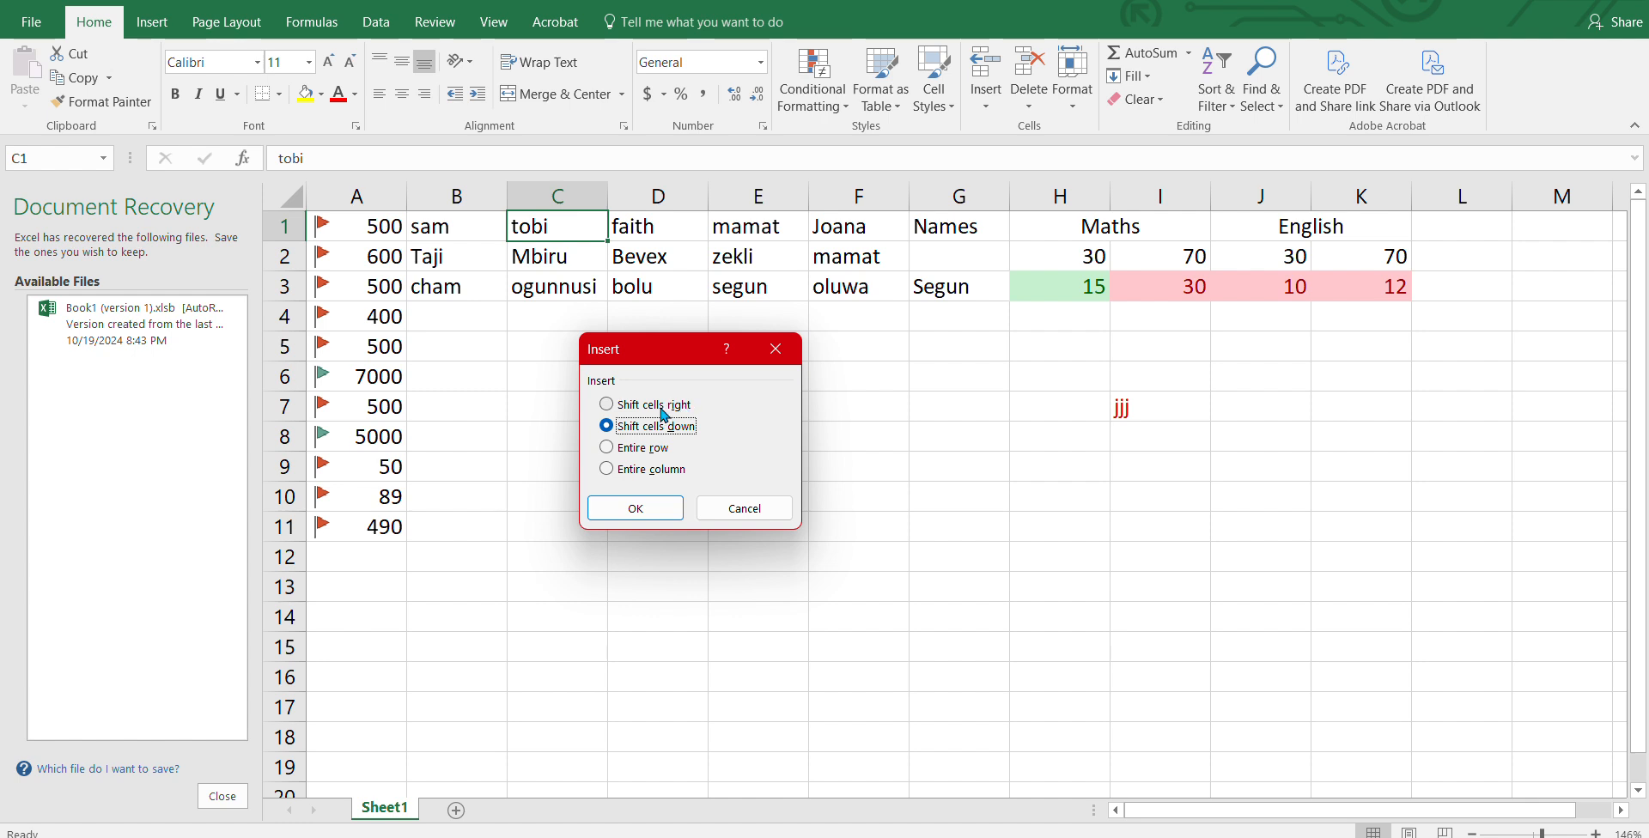
pyautogui.click(629, 516)
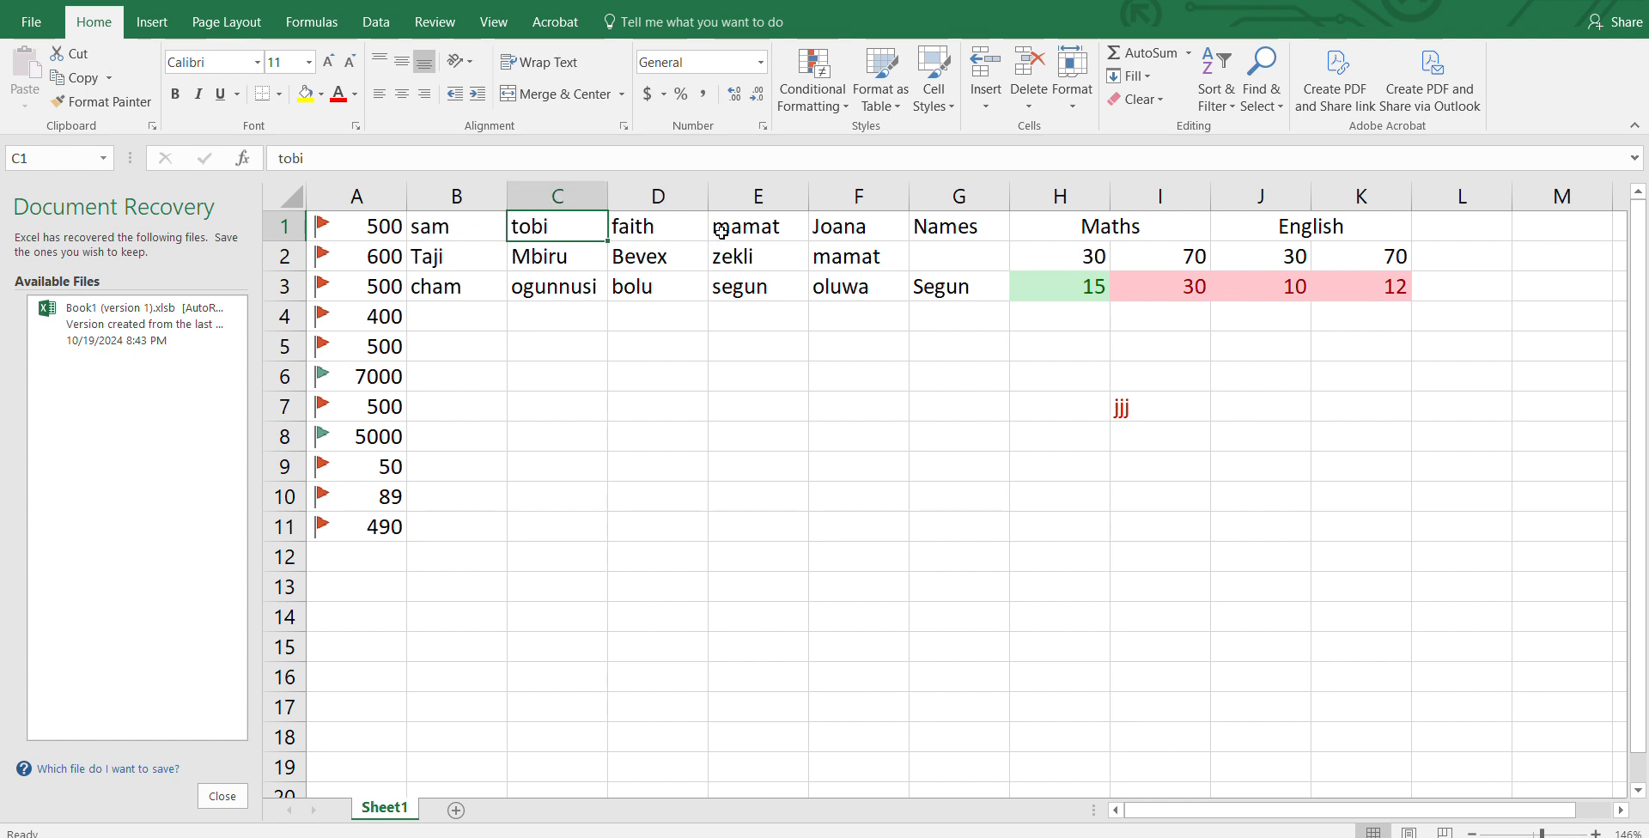
# Insert a blank cell at C1 with the Shift cells right option, and undo the insertion.
pyautogui.click(987, 104)
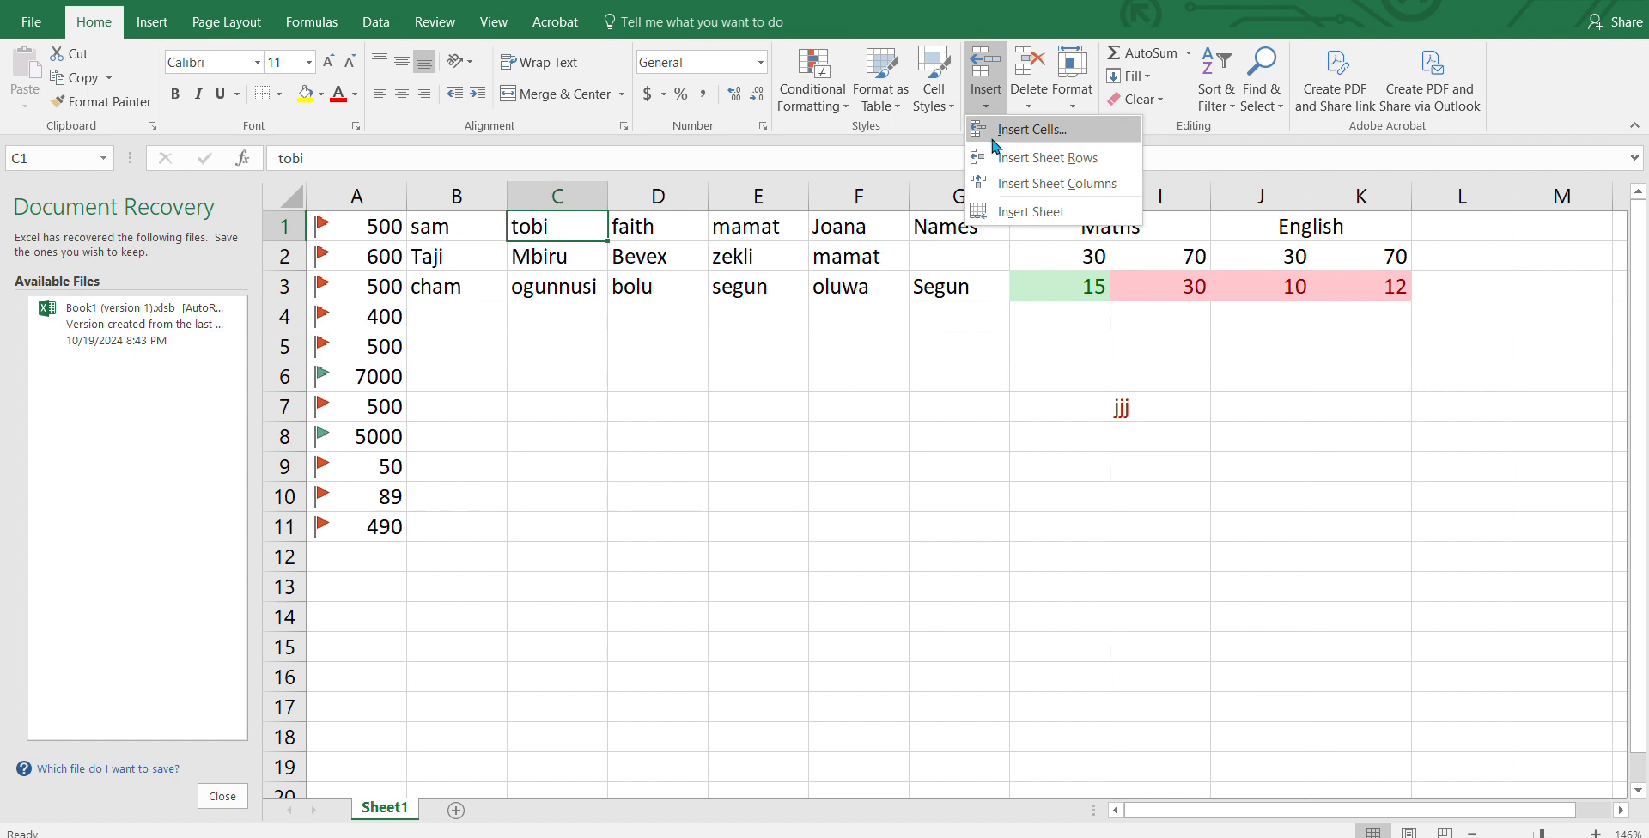
pyautogui.click(1004, 134)
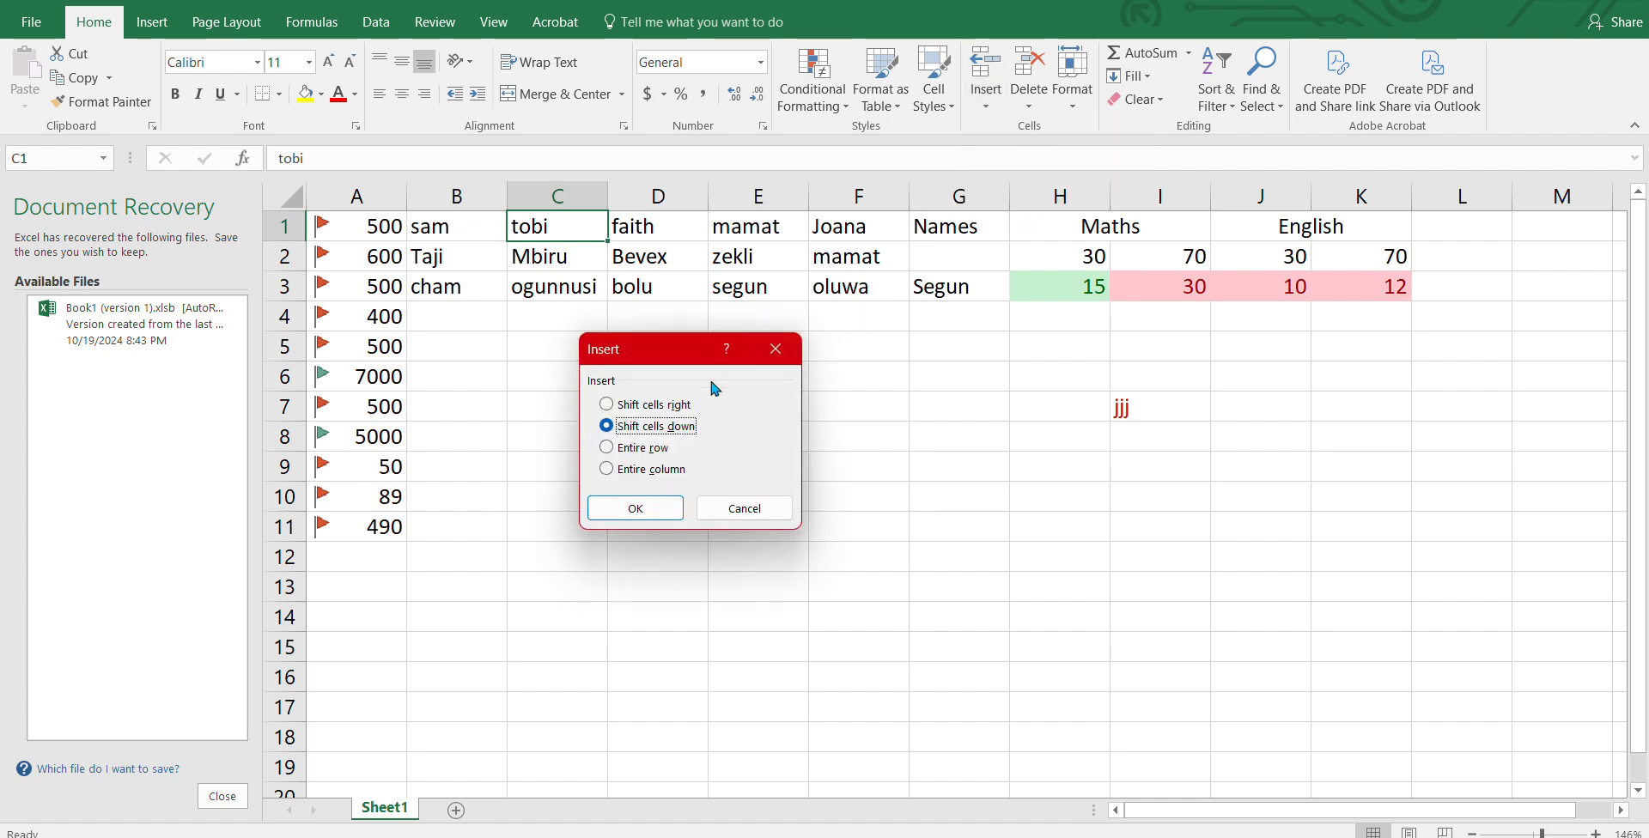
pyautogui.click(657, 404)
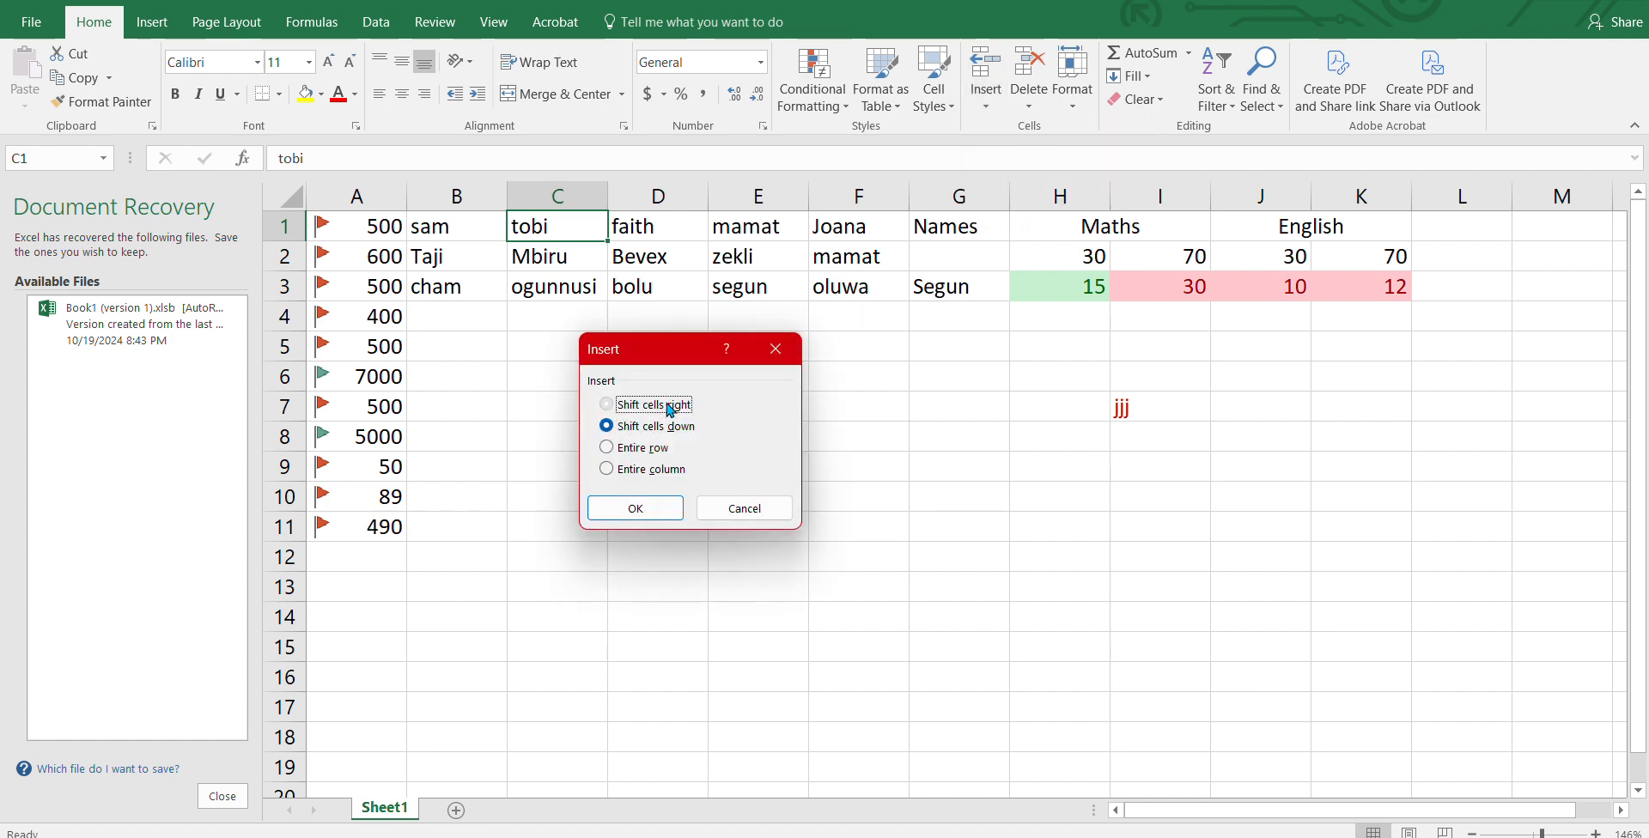
pyautogui.click(613, 508)
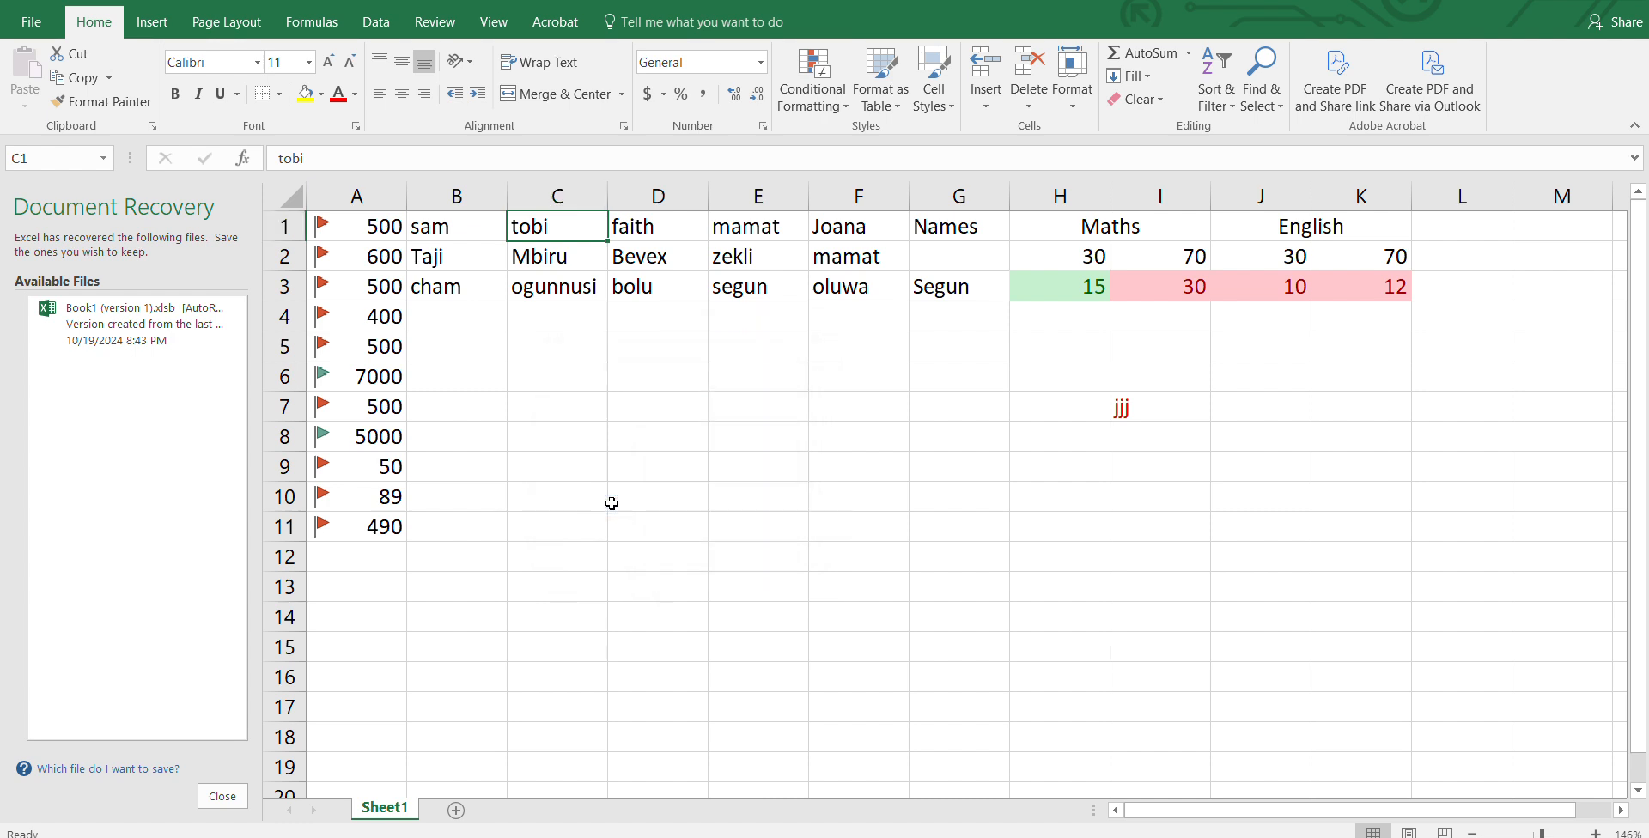
pyautogui.click(639, 232)
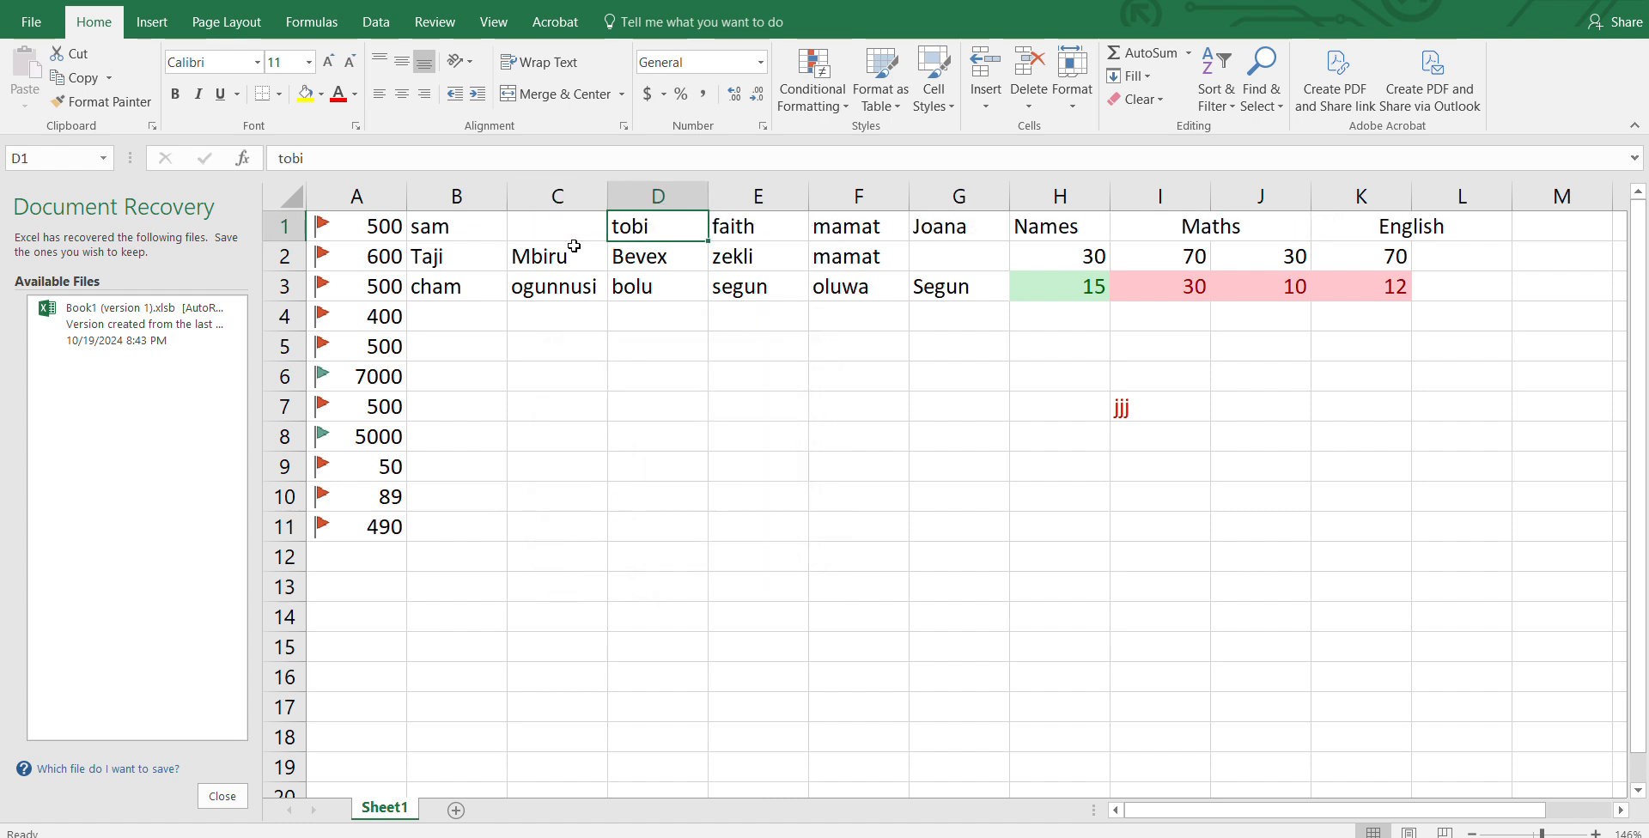
pyautogui.hotkey('ctrl', 'z')
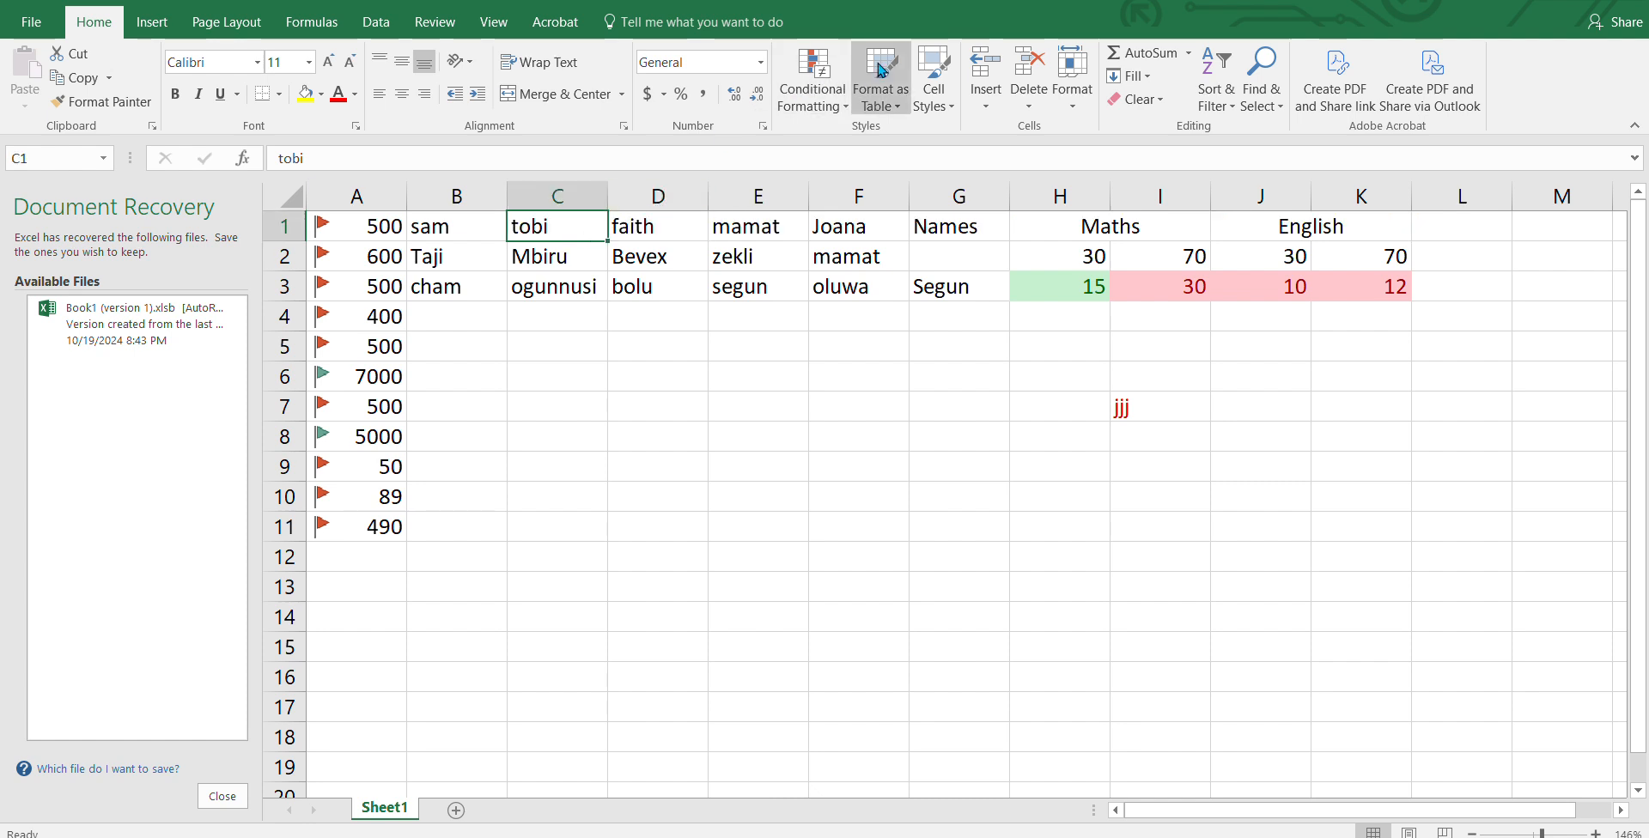
# Insert an entire row above cell C1 through the Insert Cells options.
pyautogui.click(986, 110)
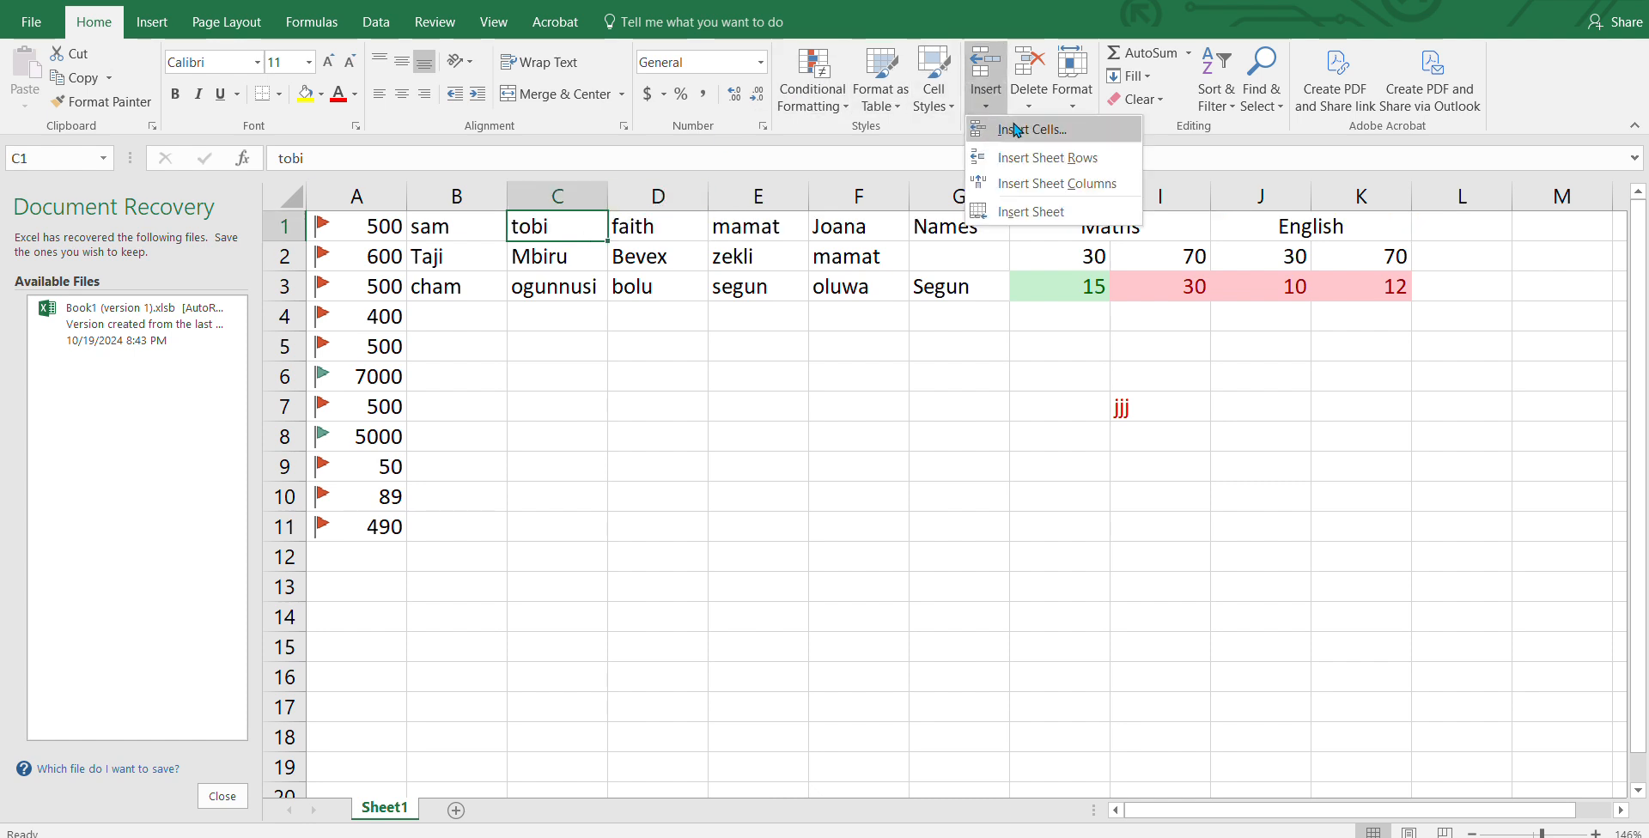
pyautogui.click(1013, 129)
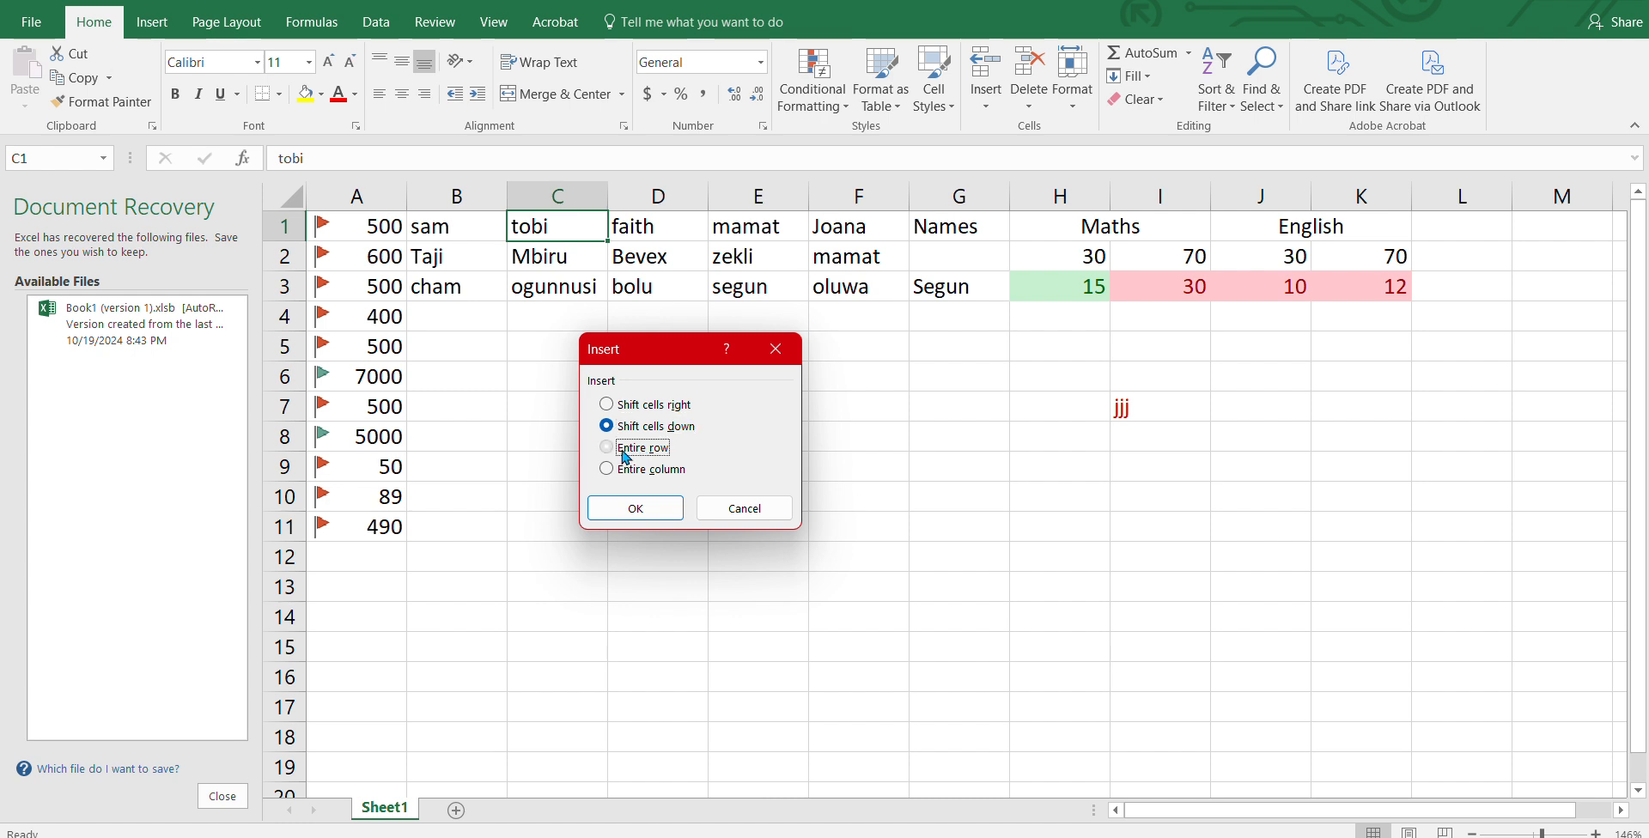
pyautogui.click(643, 453)
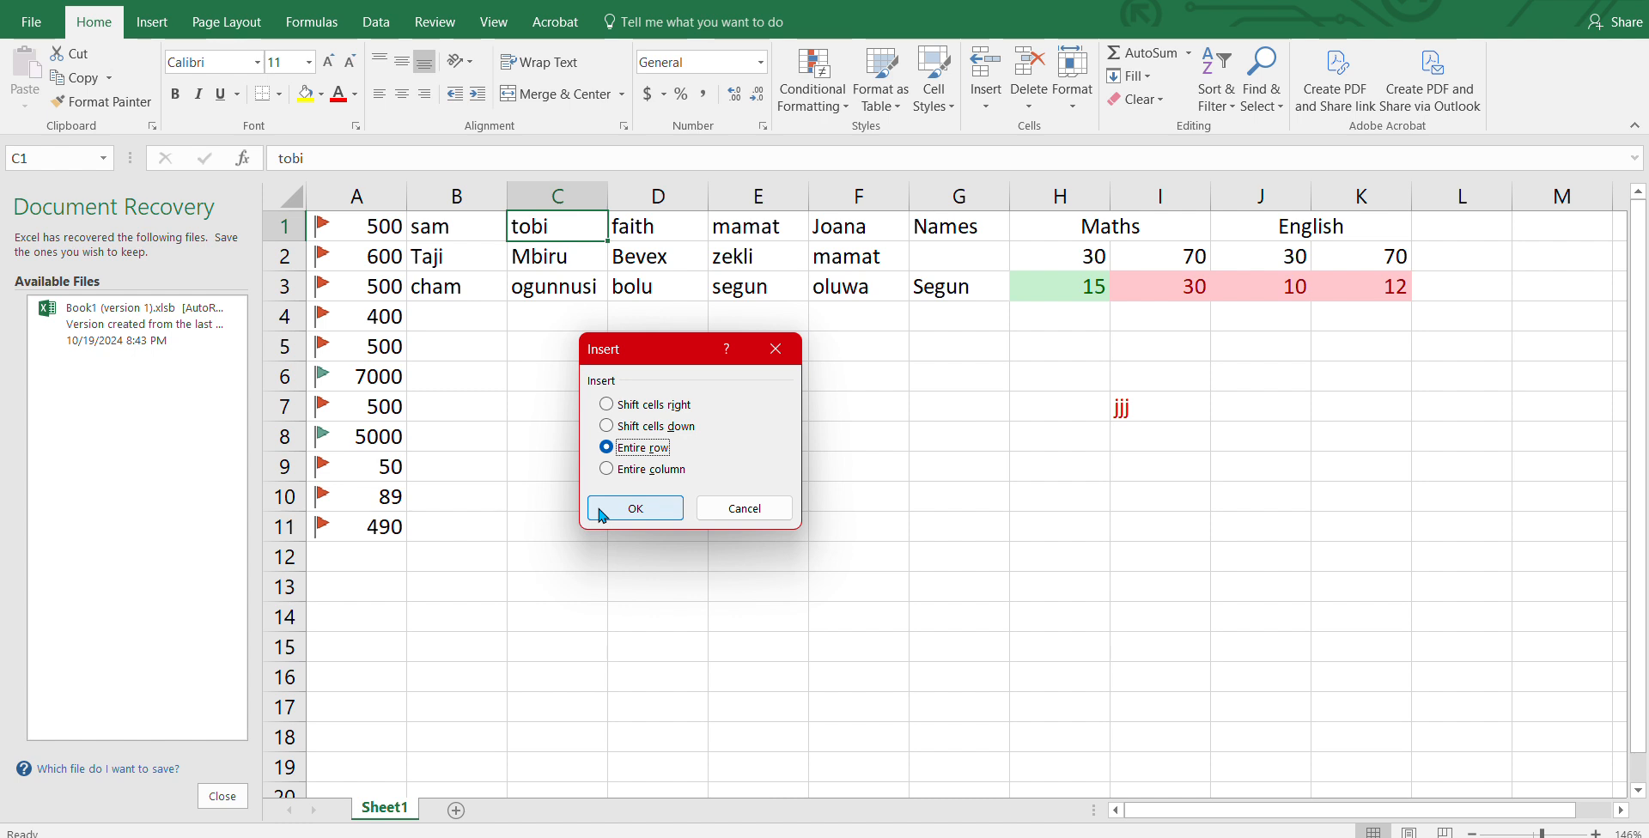
pyautogui.click(635, 508)
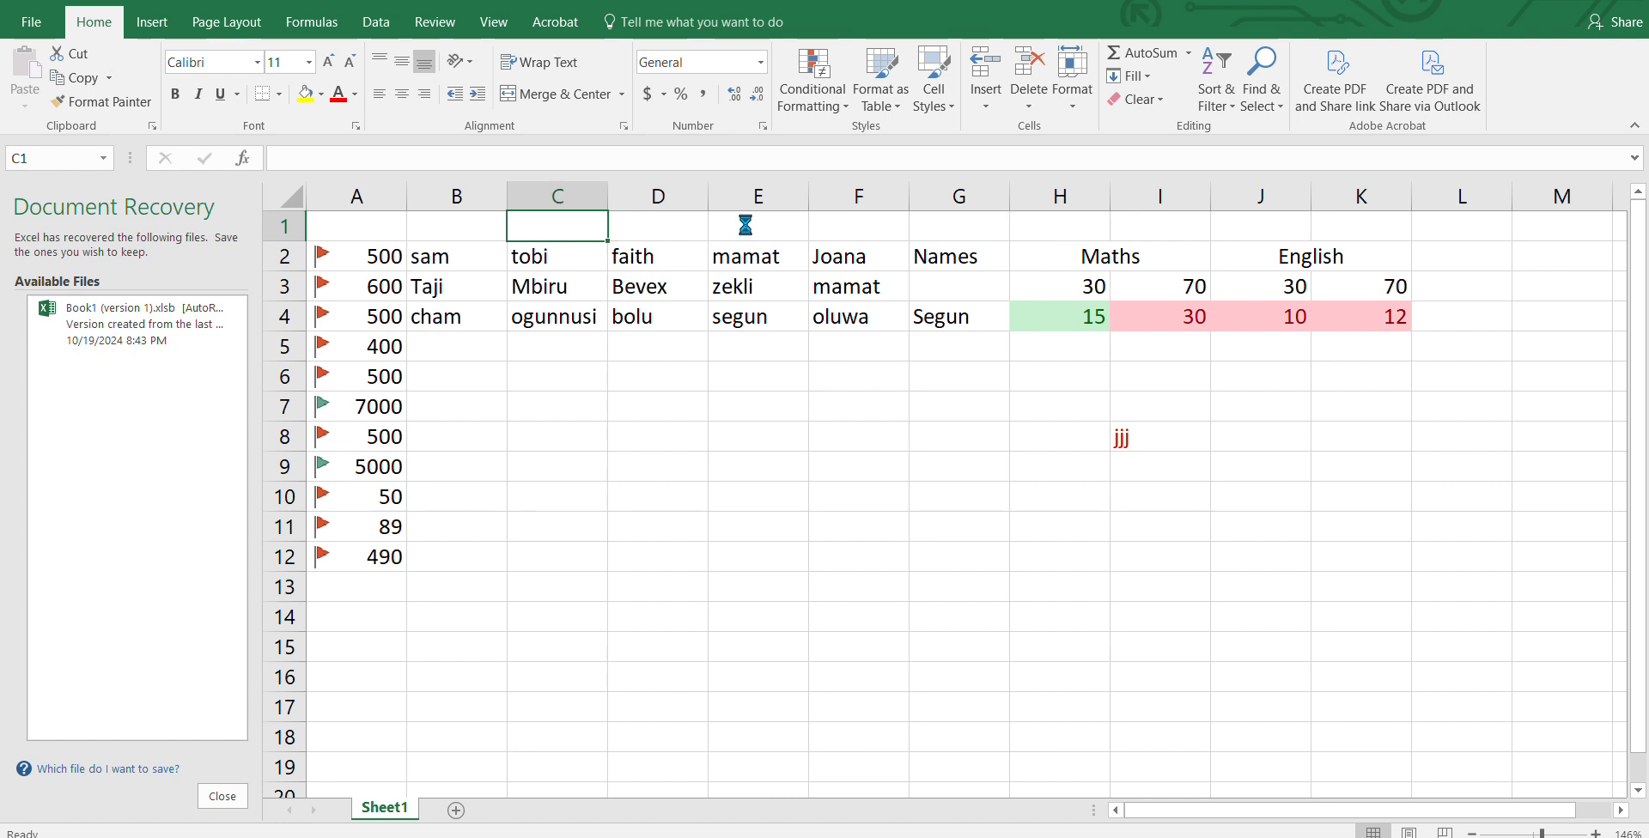
# Insert an entire column at cell C1 through the Insert Cells options, and undo the insertion.
pyautogui.click(987, 106)
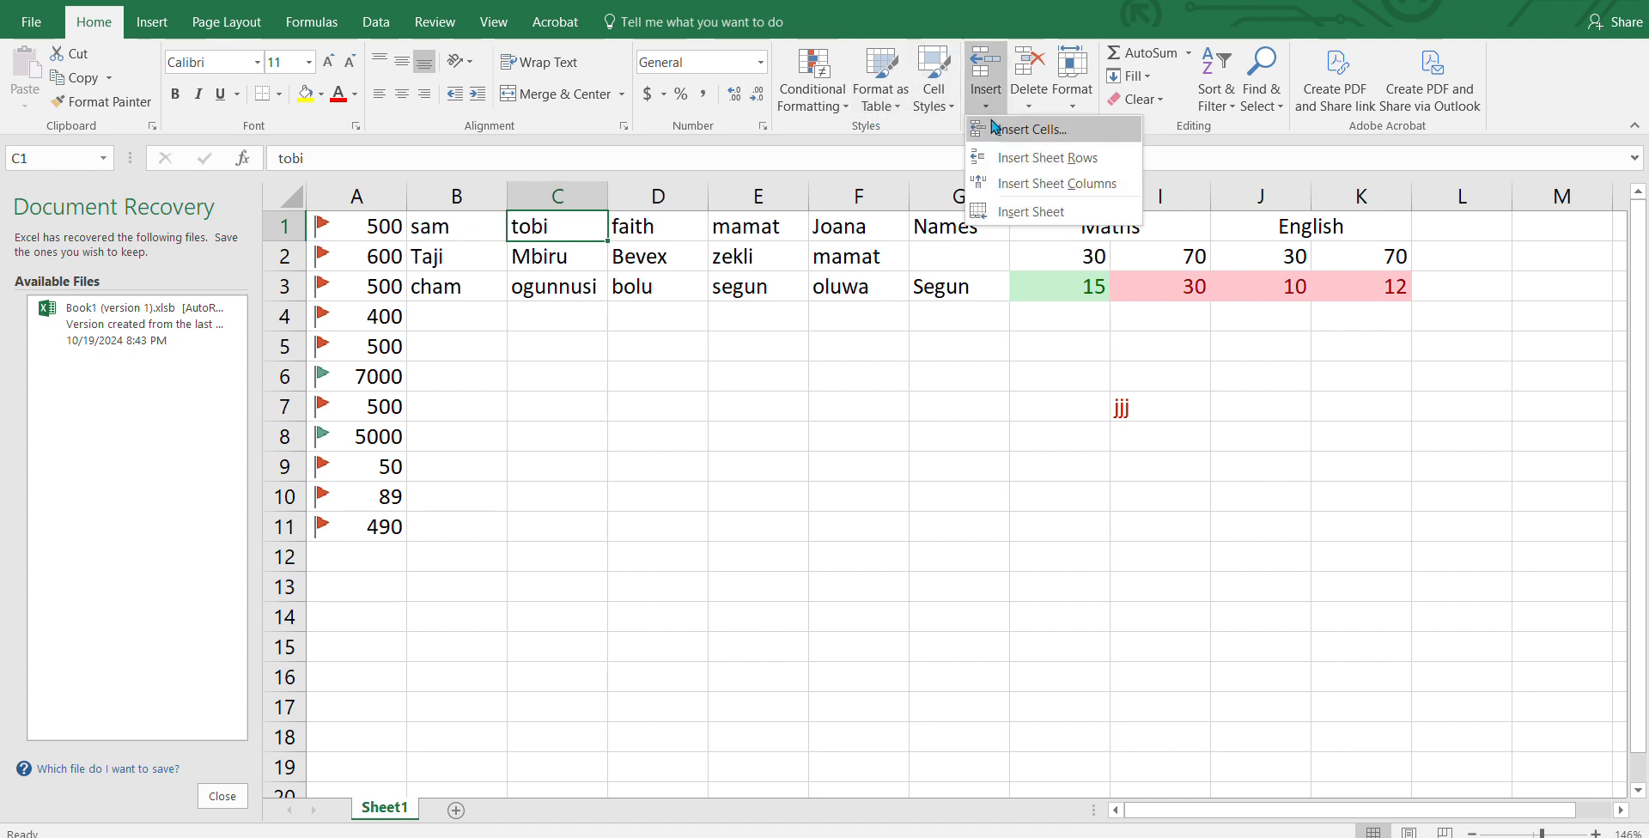
pyautogui.click(1026, 130)
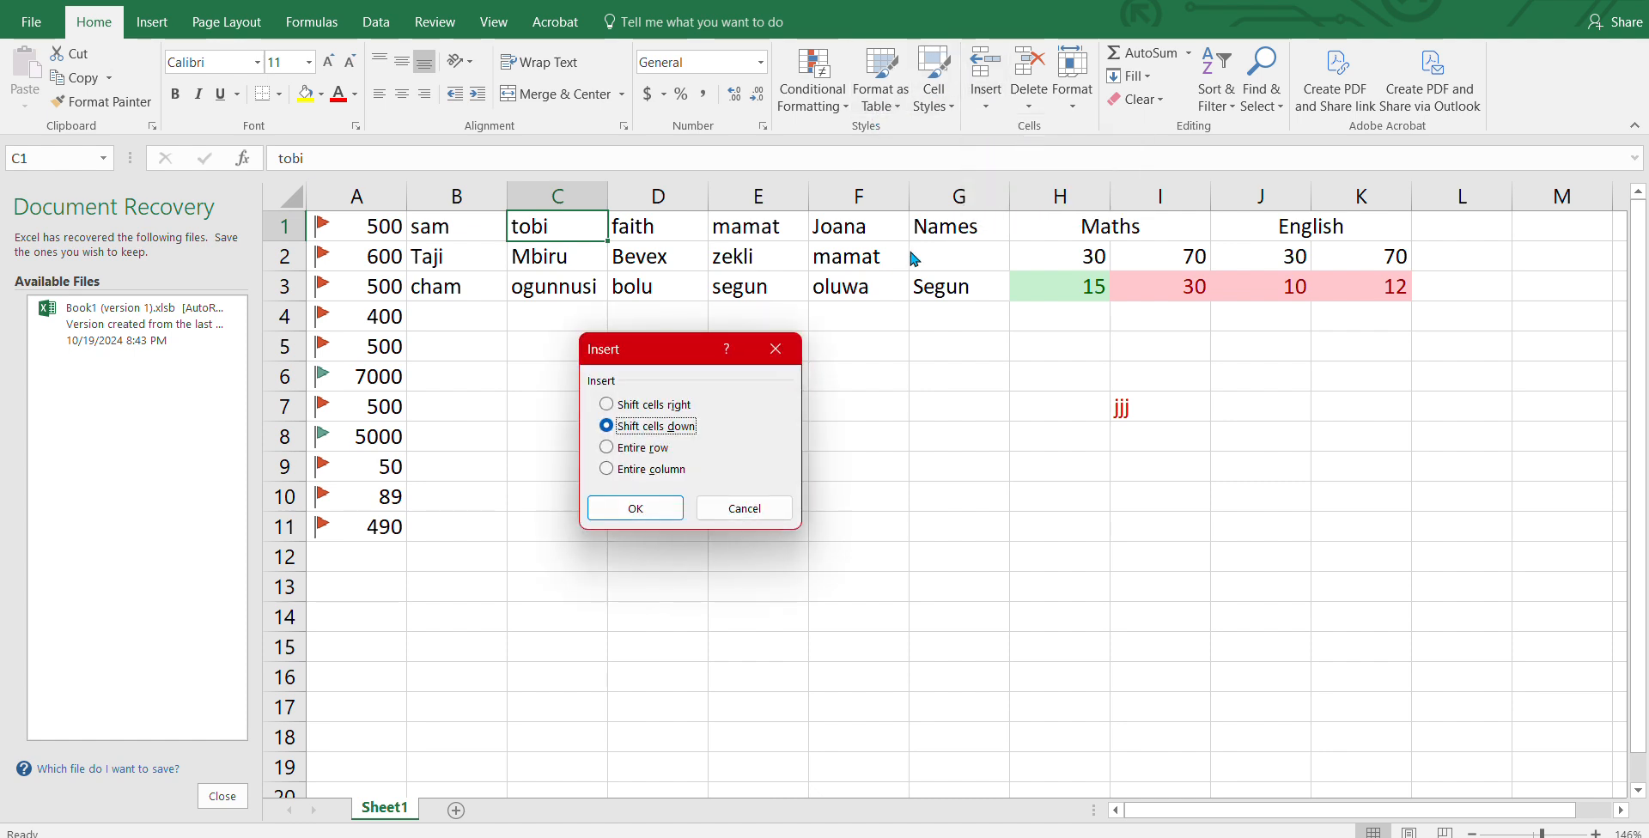
pyautogui.click(645, 473)
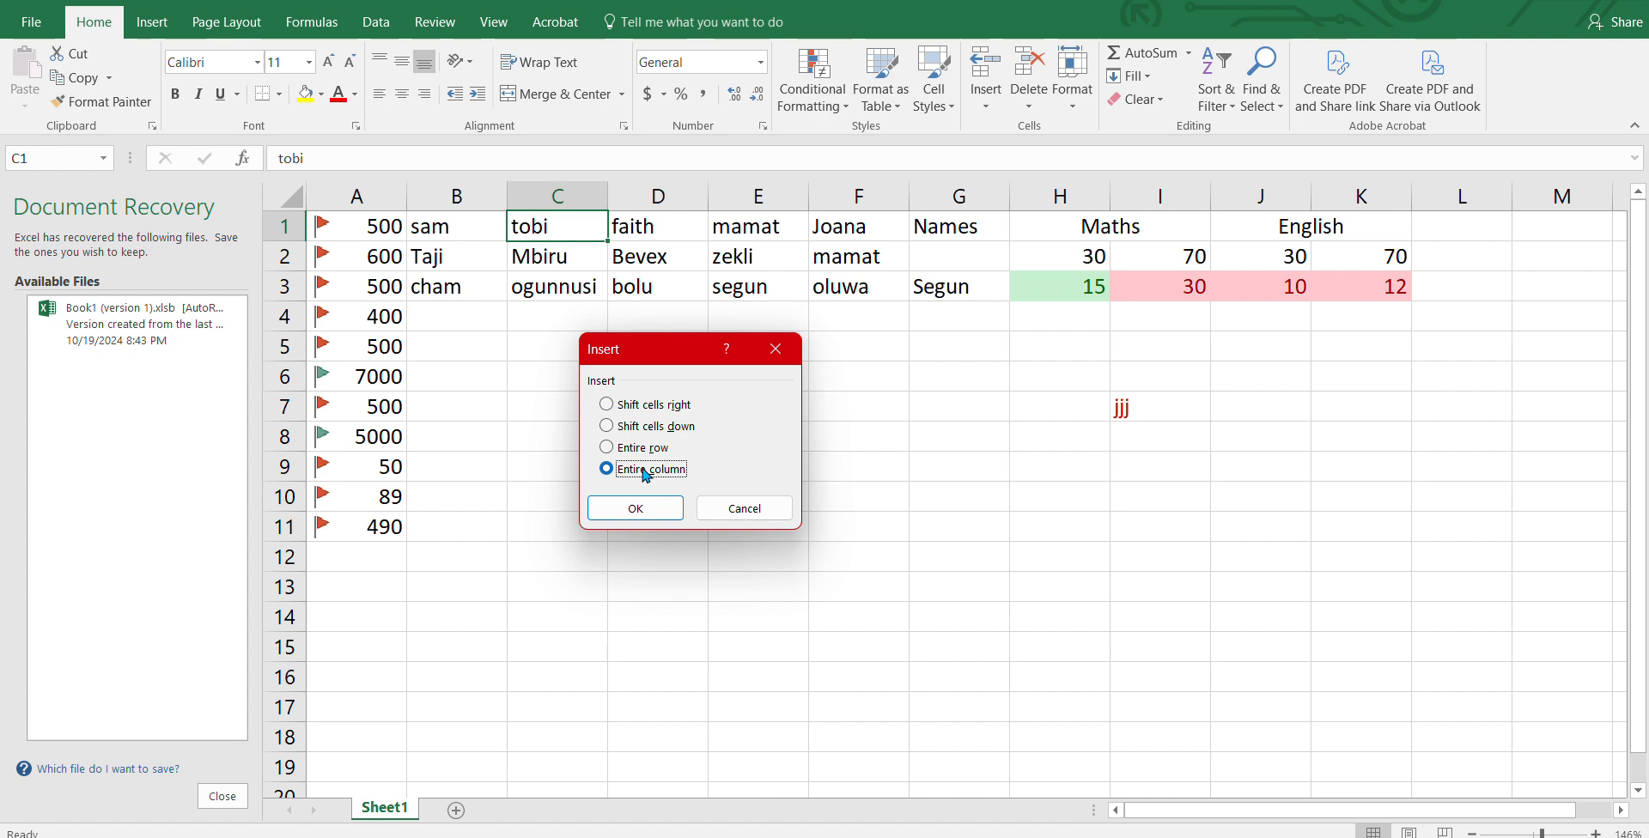
pyautogui.click(608, 505)
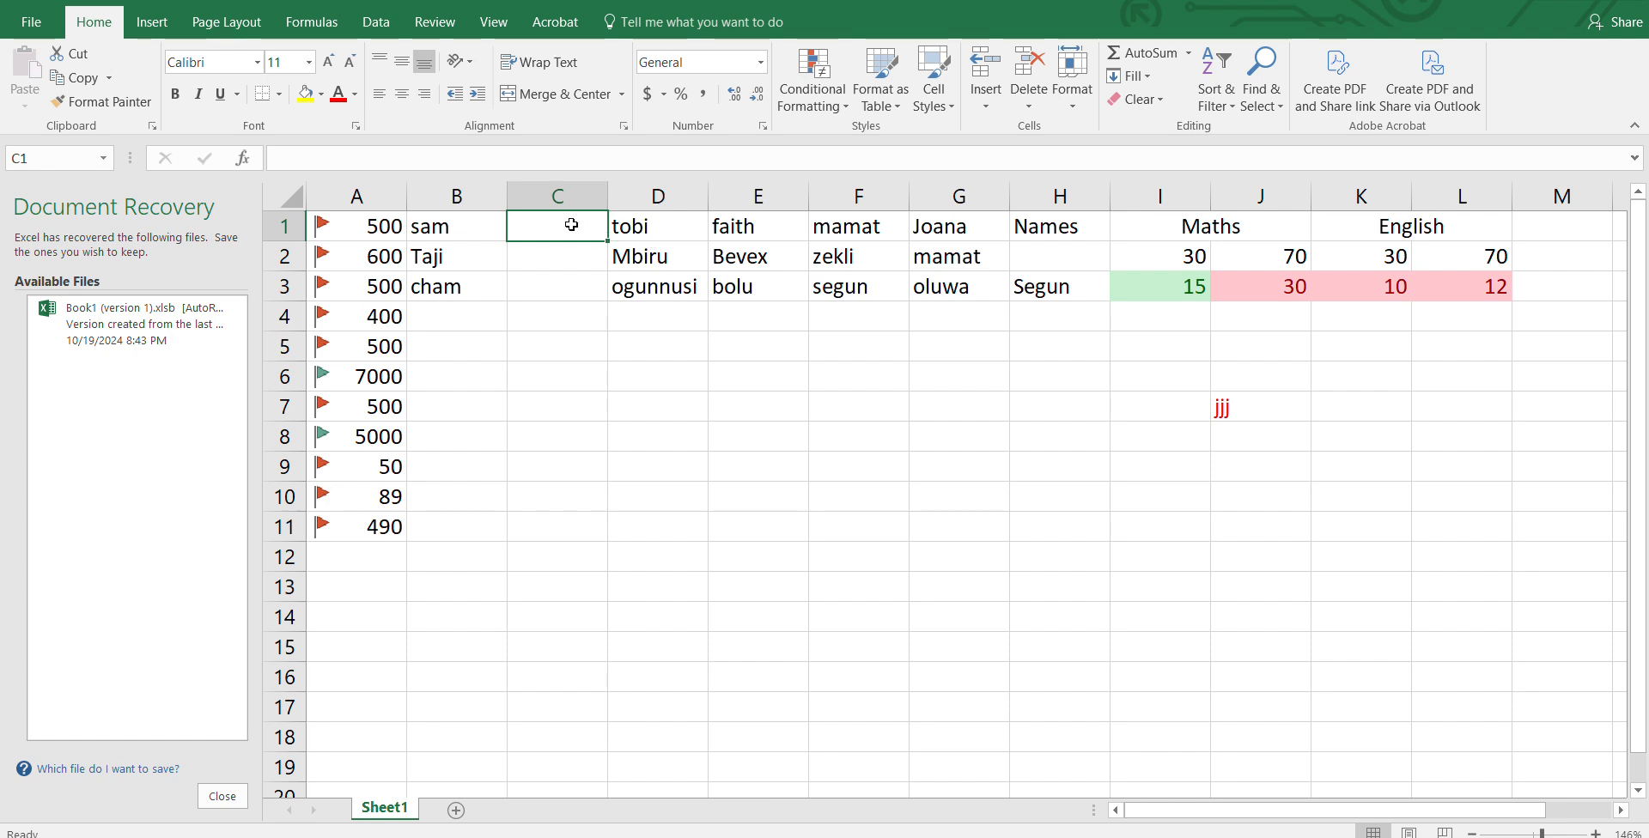
pyautogui.hotkey('ctrl', 'z')
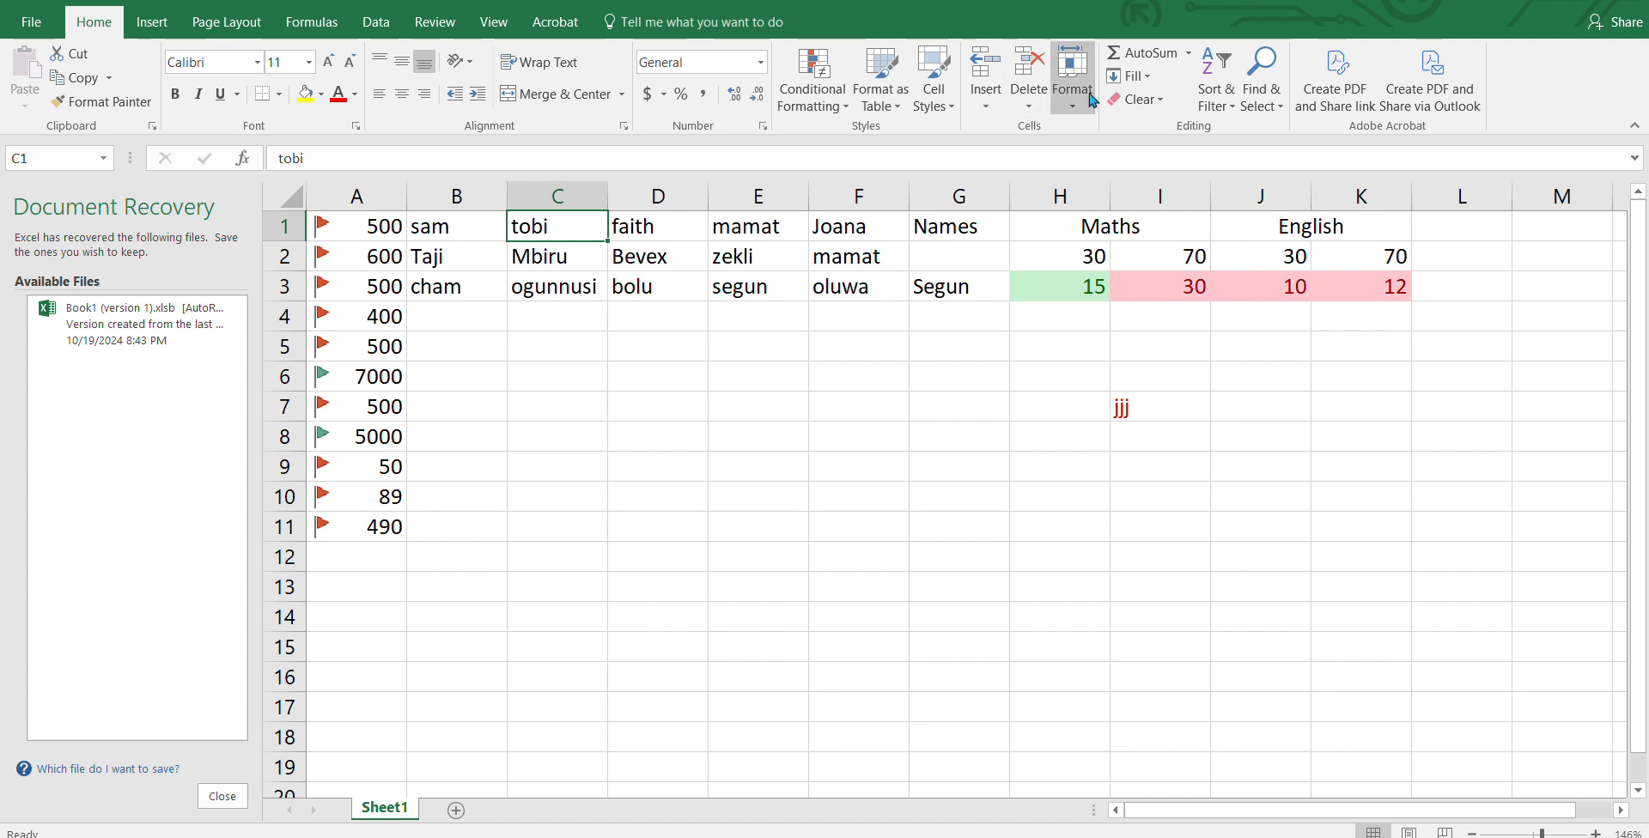
# Insert a sheet row above row 1 with Insert Sheet Rows, and undo the insertion.
pyautogui.click(1001, 108)
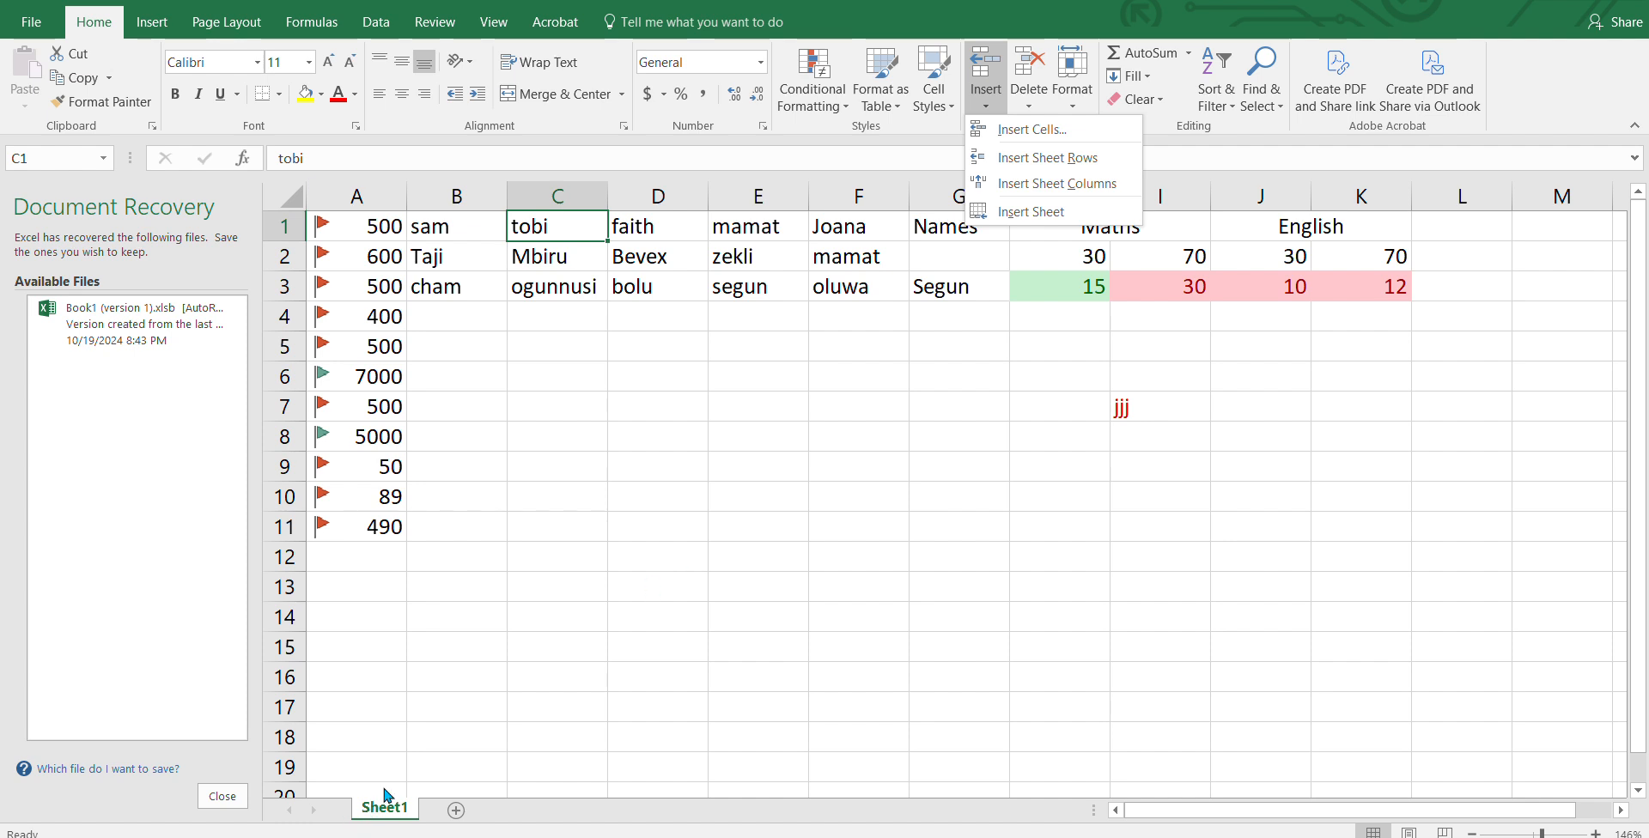
pyautogui.click(1019, 161)
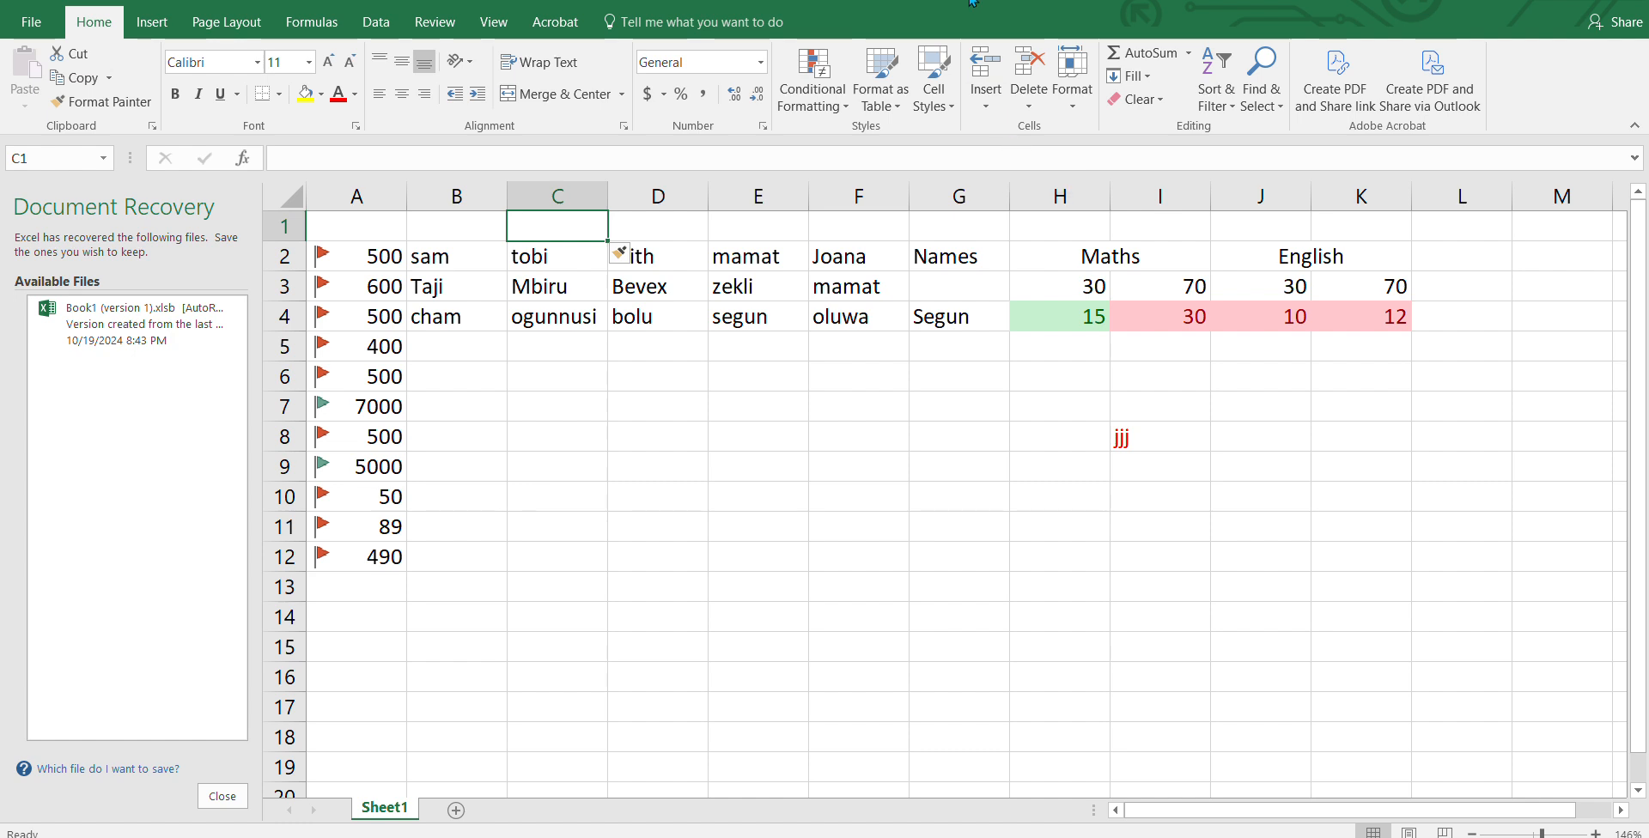
pyautogui.hotkey('ctrl', 'z')
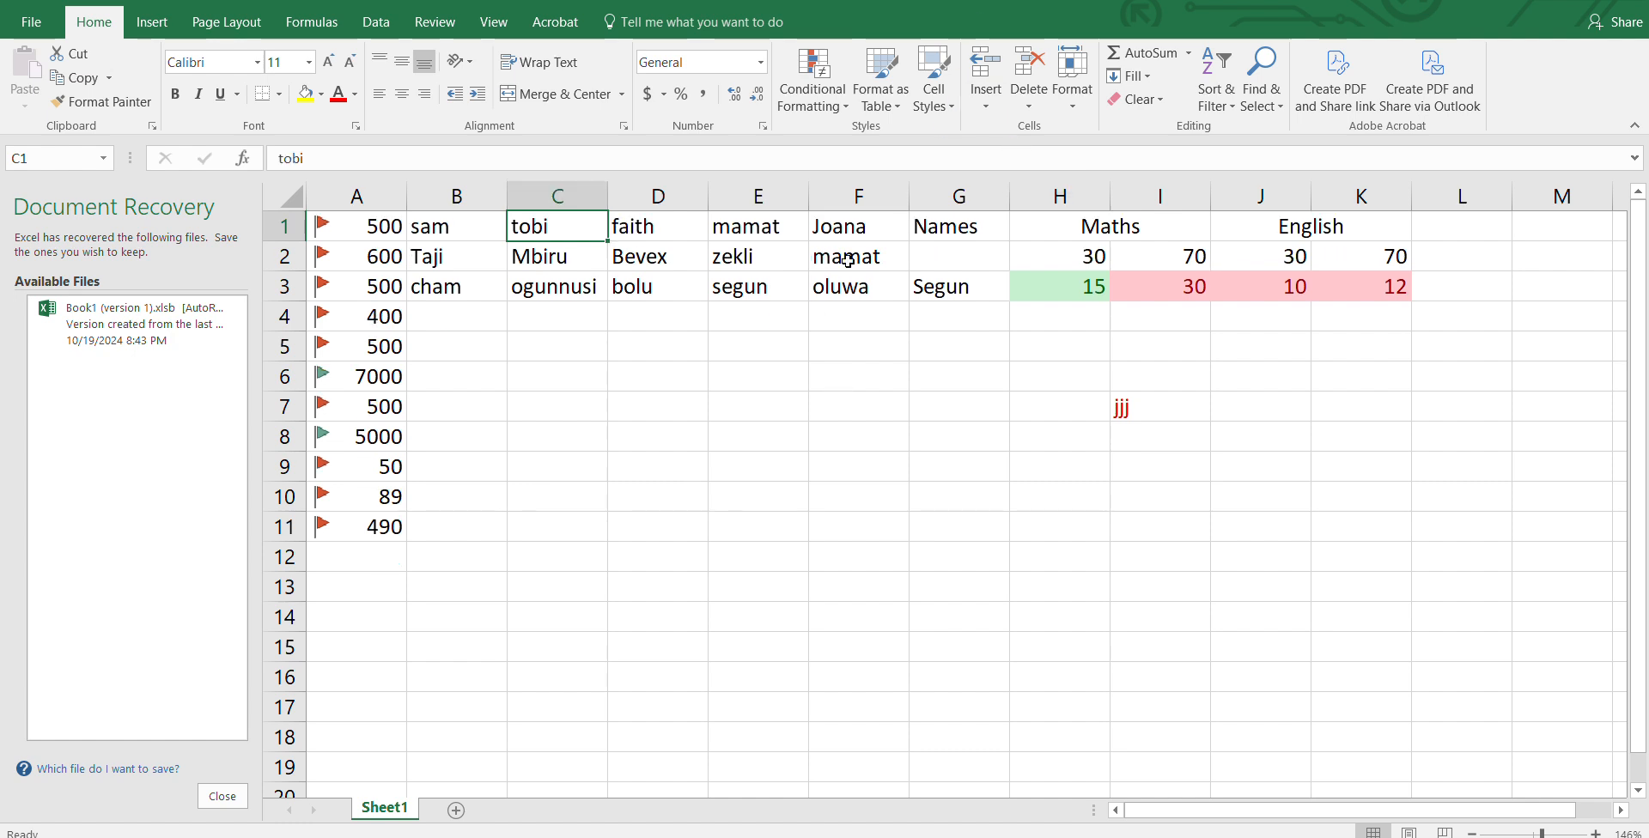
# Insert a new worksheet before Sheet1, and return to Sheet1 after comparing the two sheets.
pyautogui.click(978, 101)
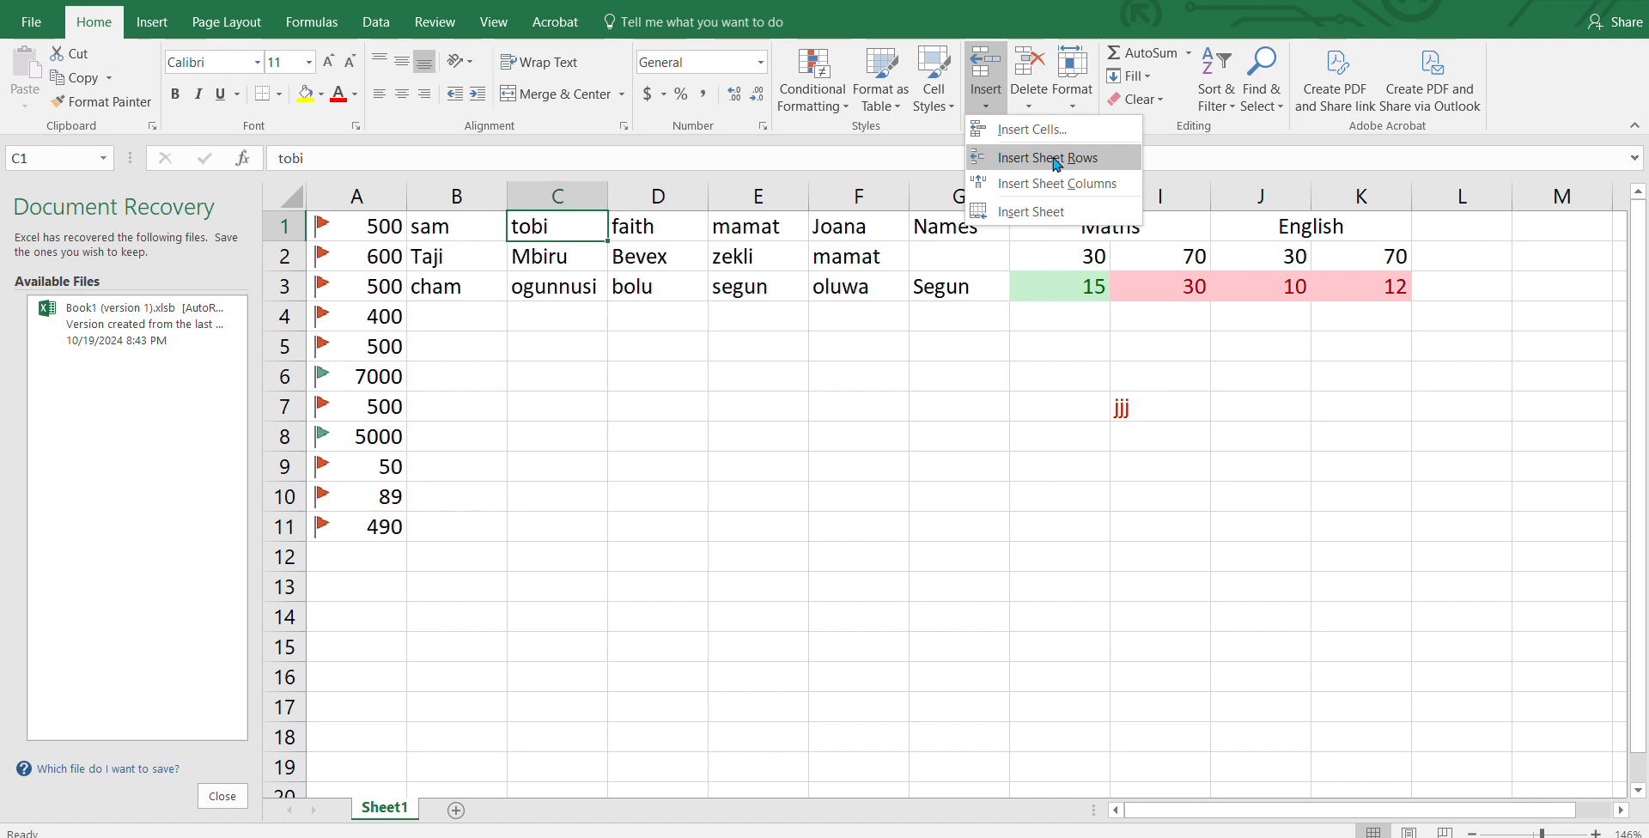
pyautogui.click(1031, 215)
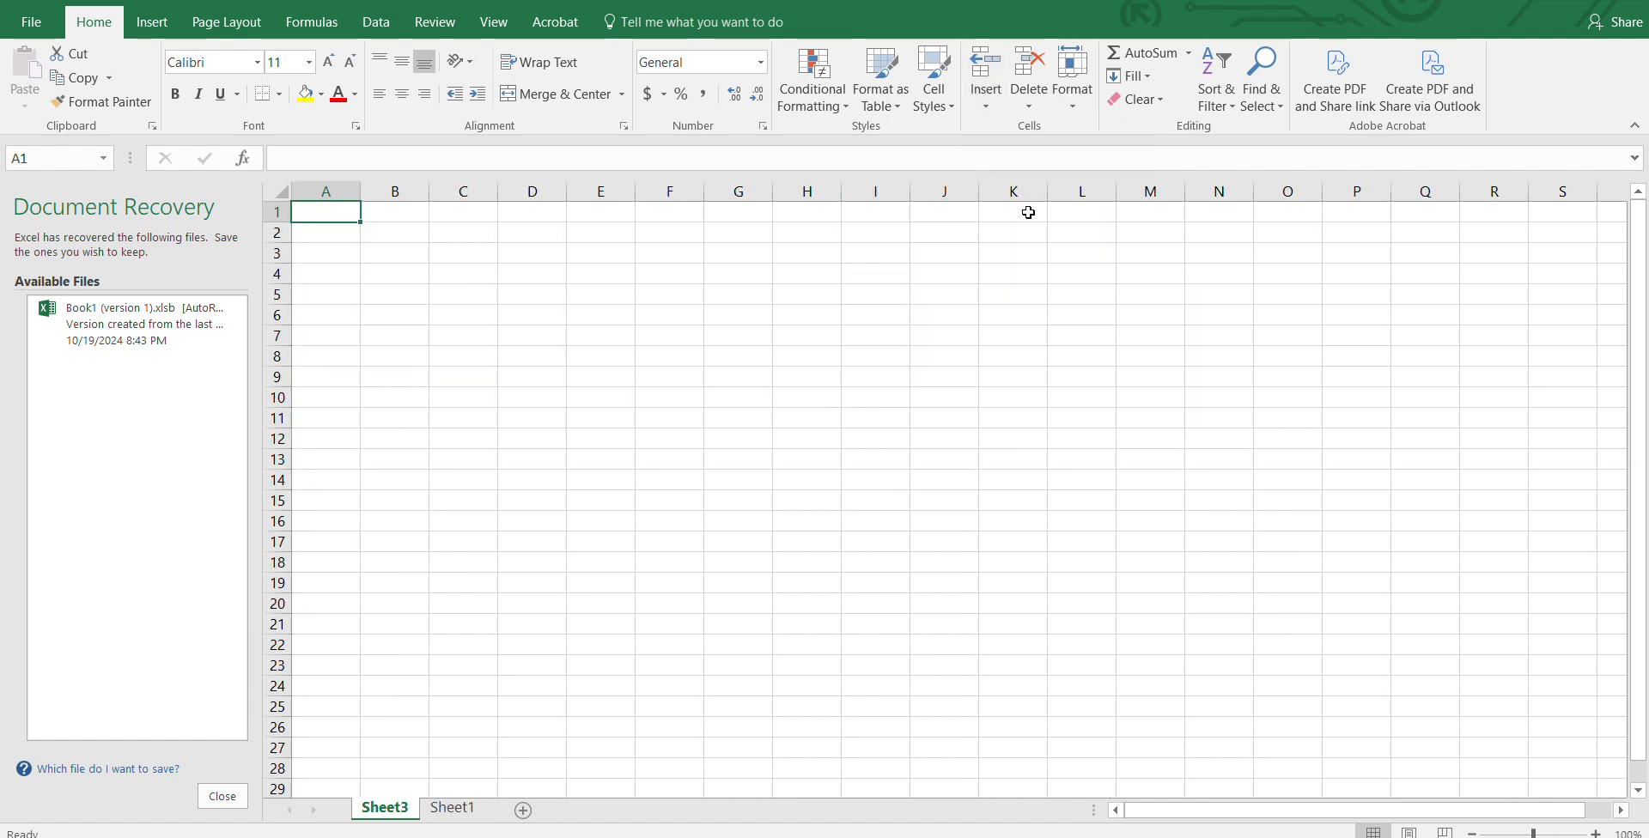
pyautogui.click(453, 808)
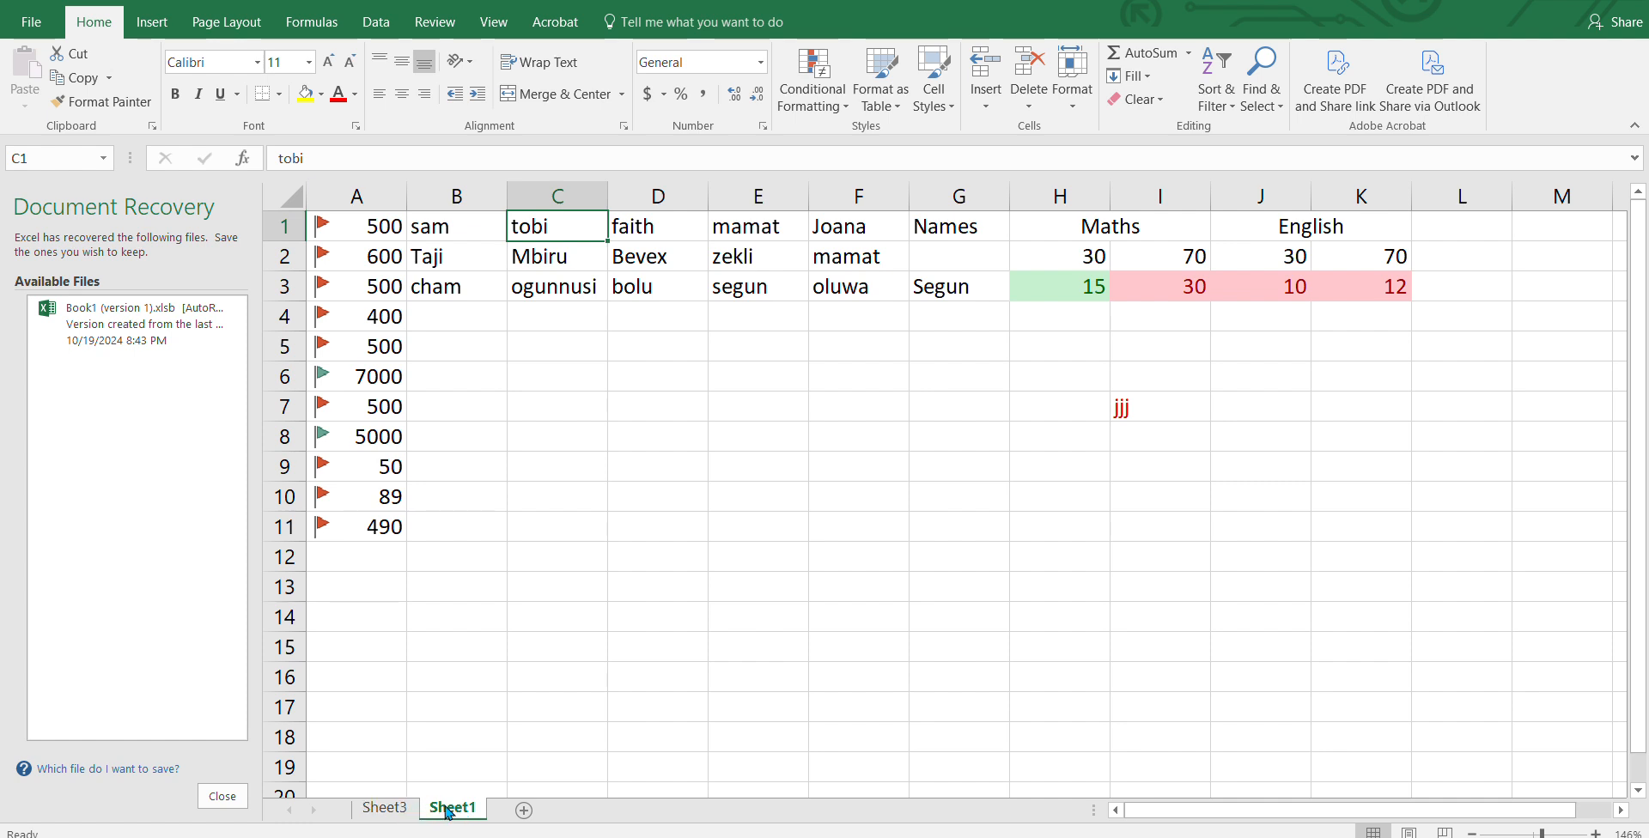
pyautogui.click(408, 809)
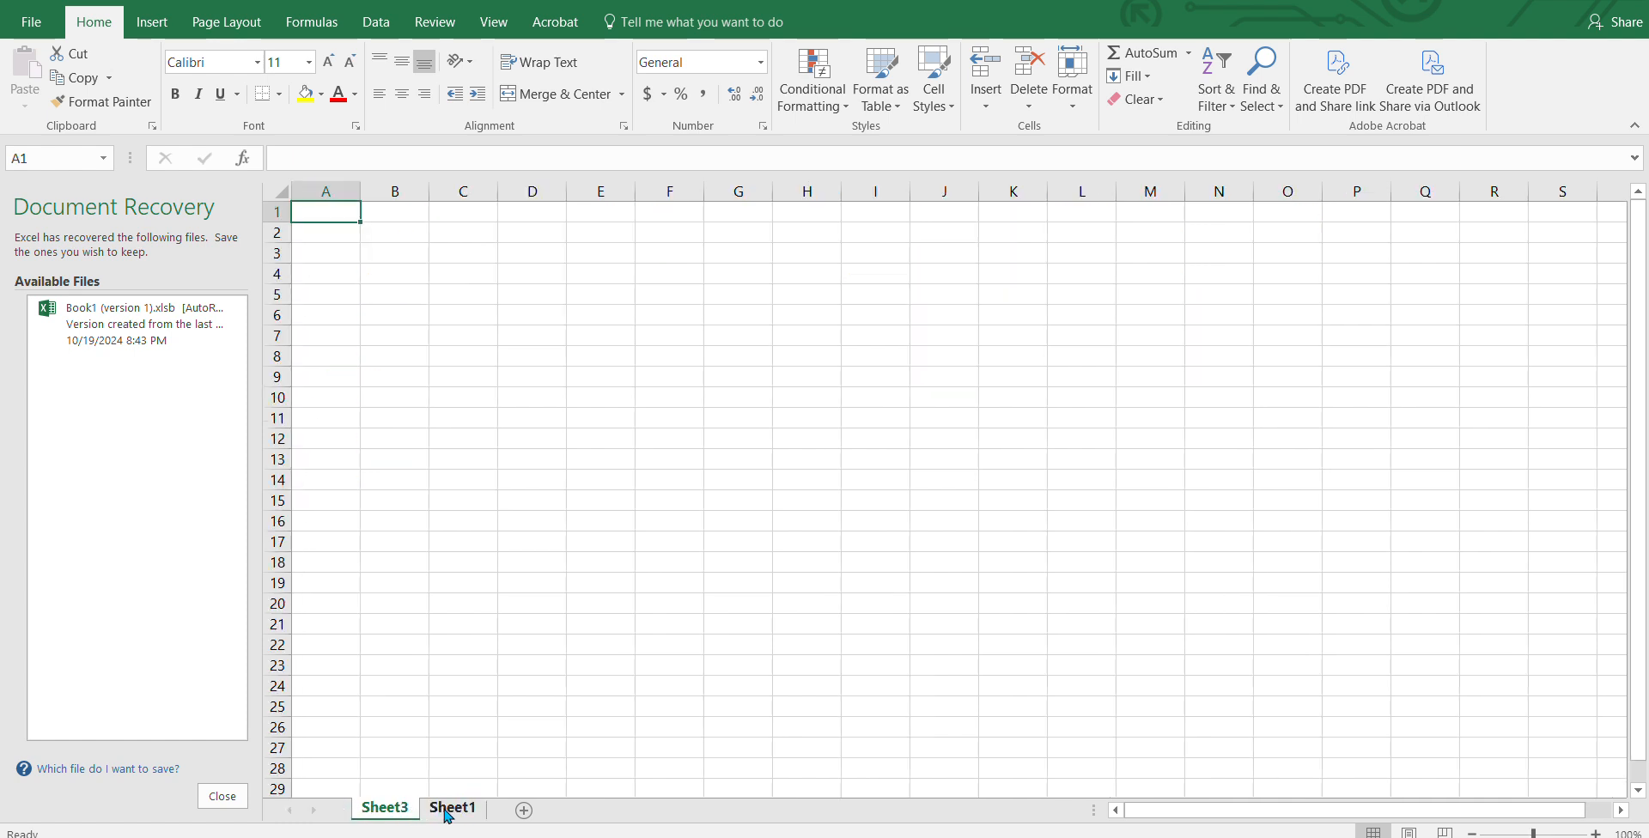
pyautogui.click(446, 809)
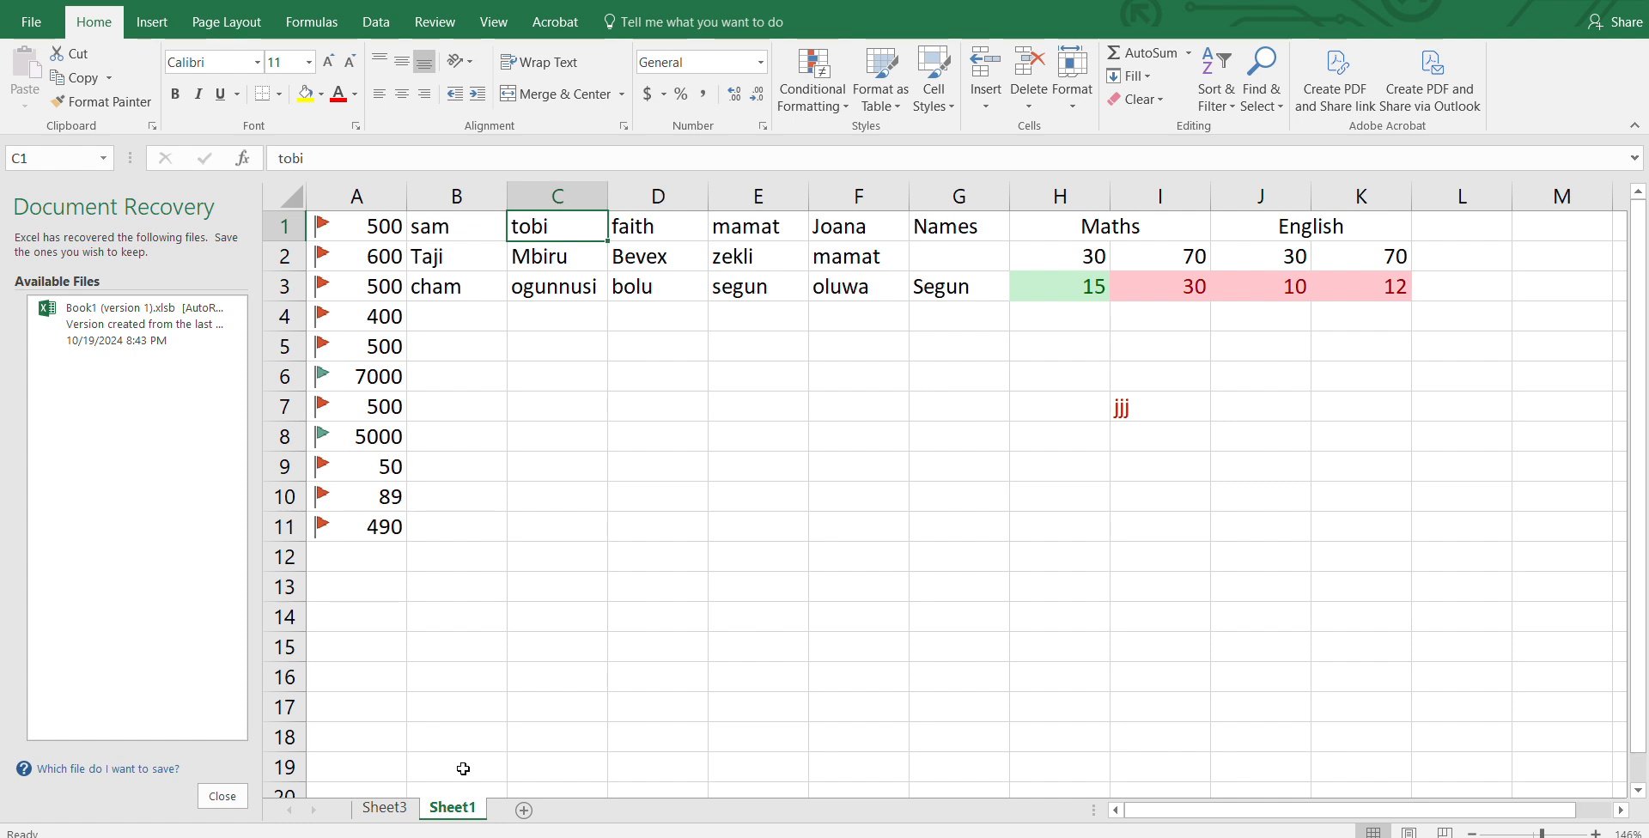
# Insert a sheet row above row 1 and a sheet column at column C in Sheet1, and undo both insertions.
pyautogui.click(984, 101)
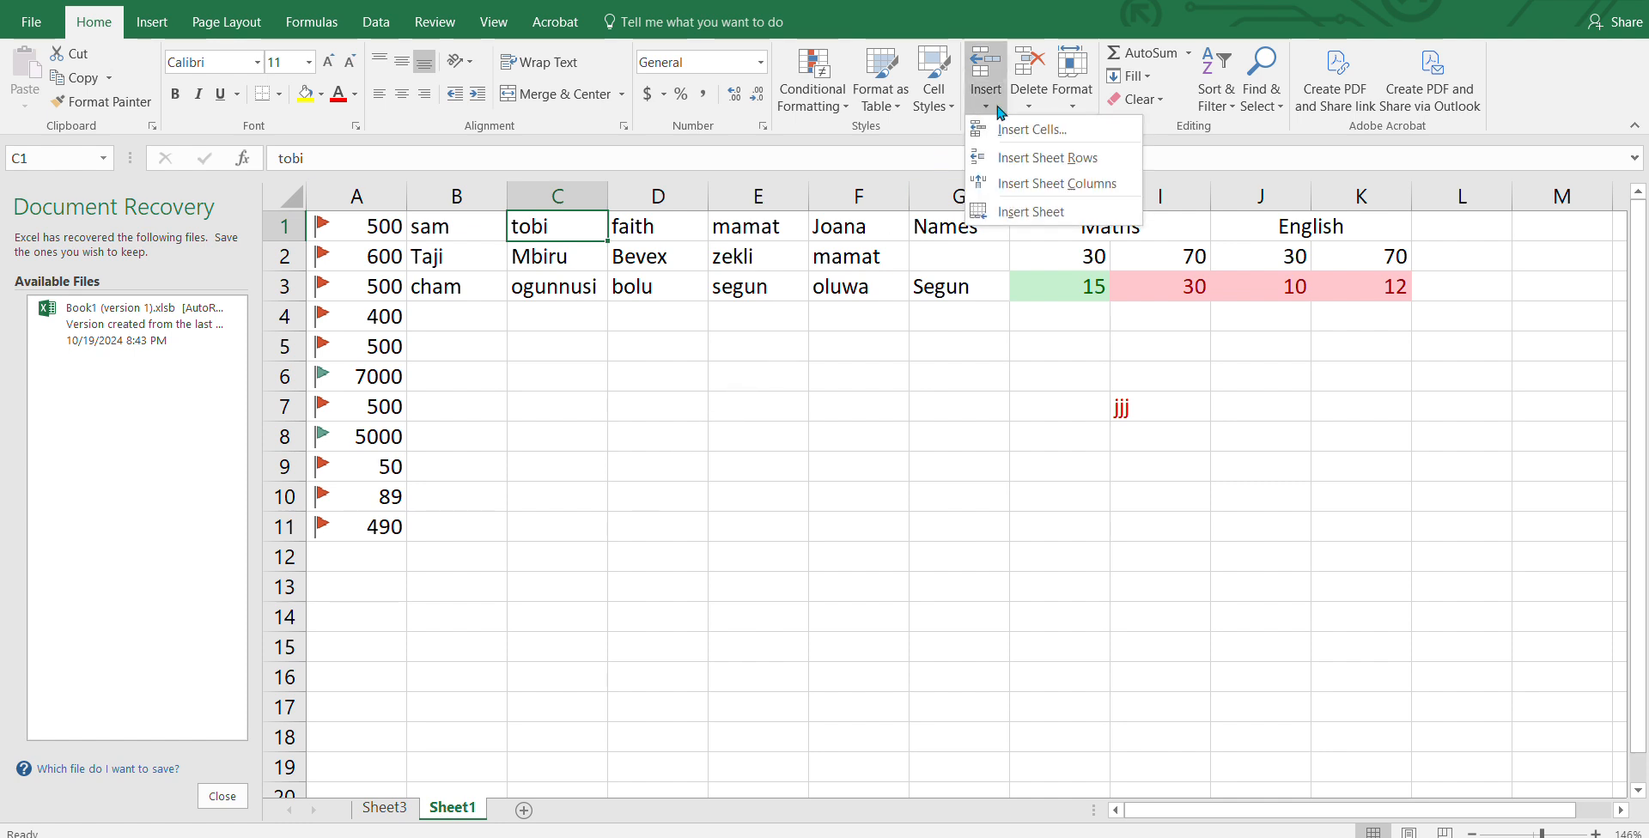
pyautogui.click(1040, 160)
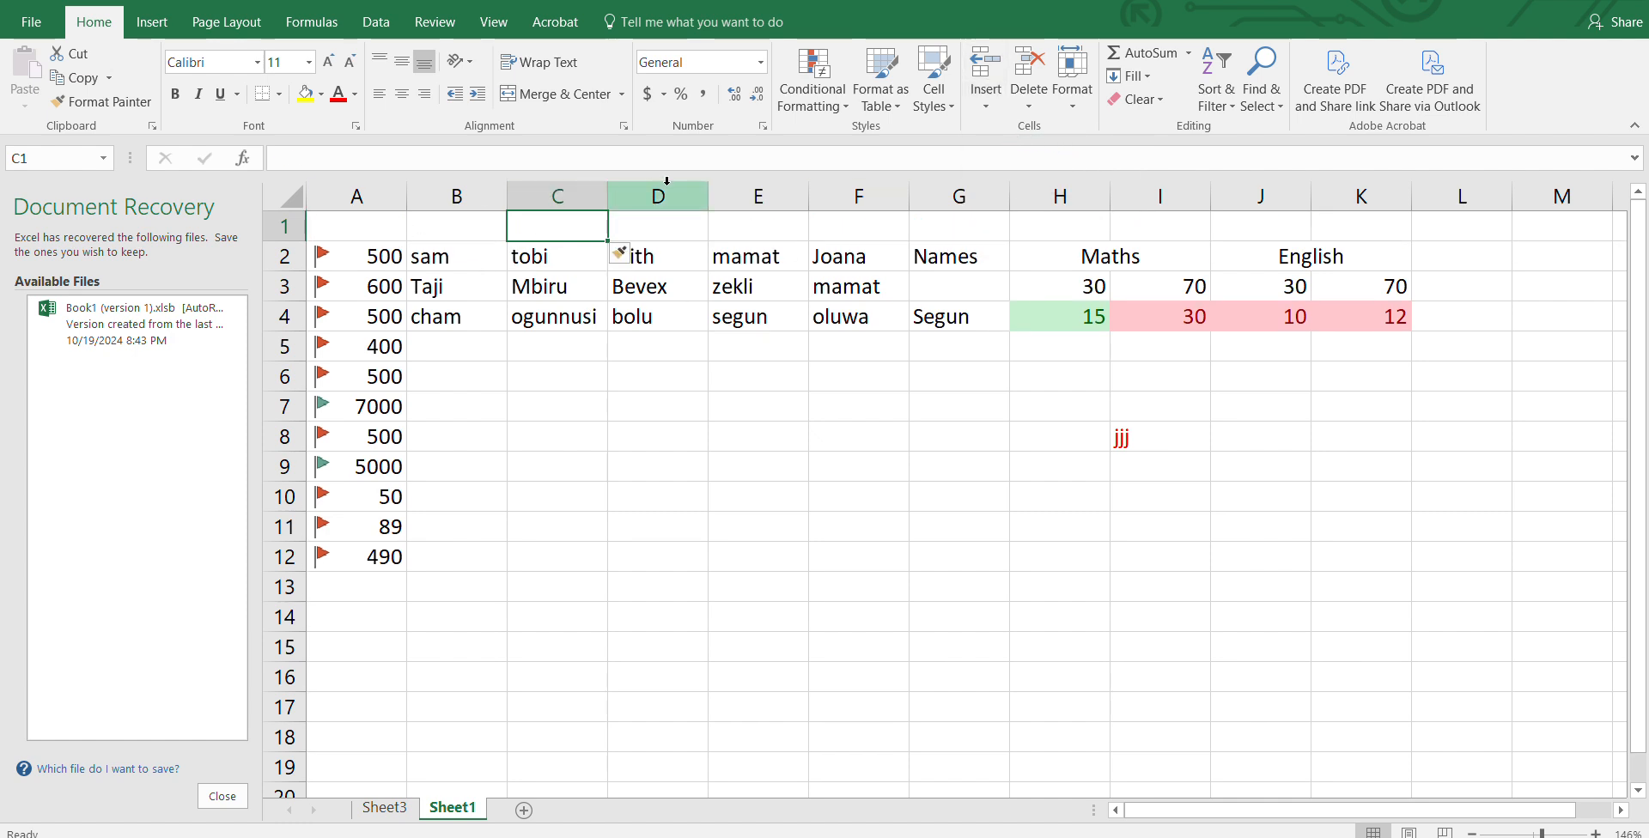
pyautogui.click(987, 108)
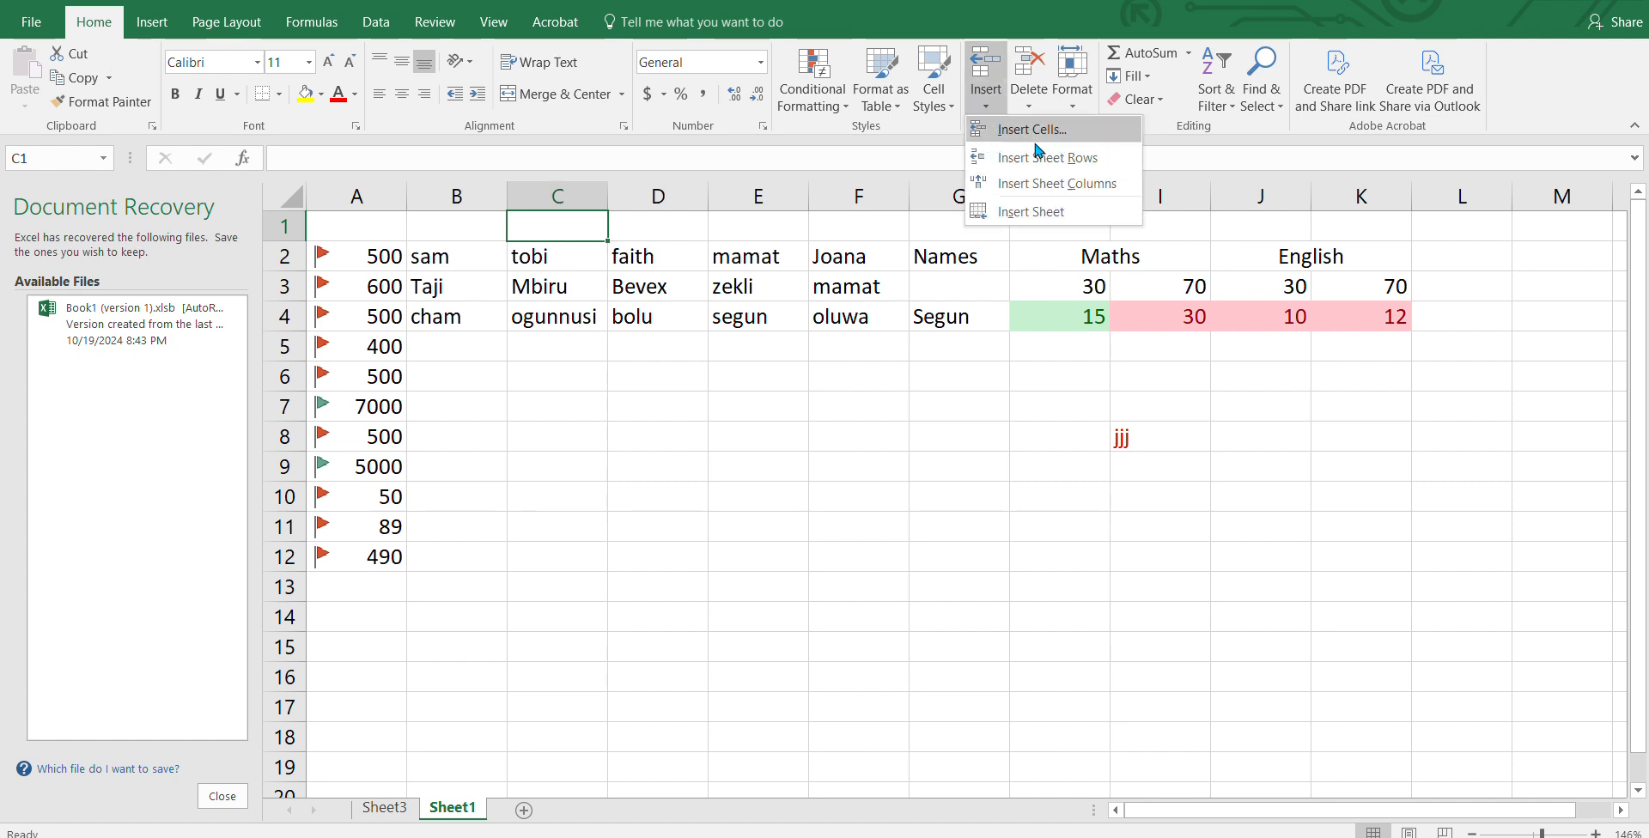
pyautogui.click(1081, 182)
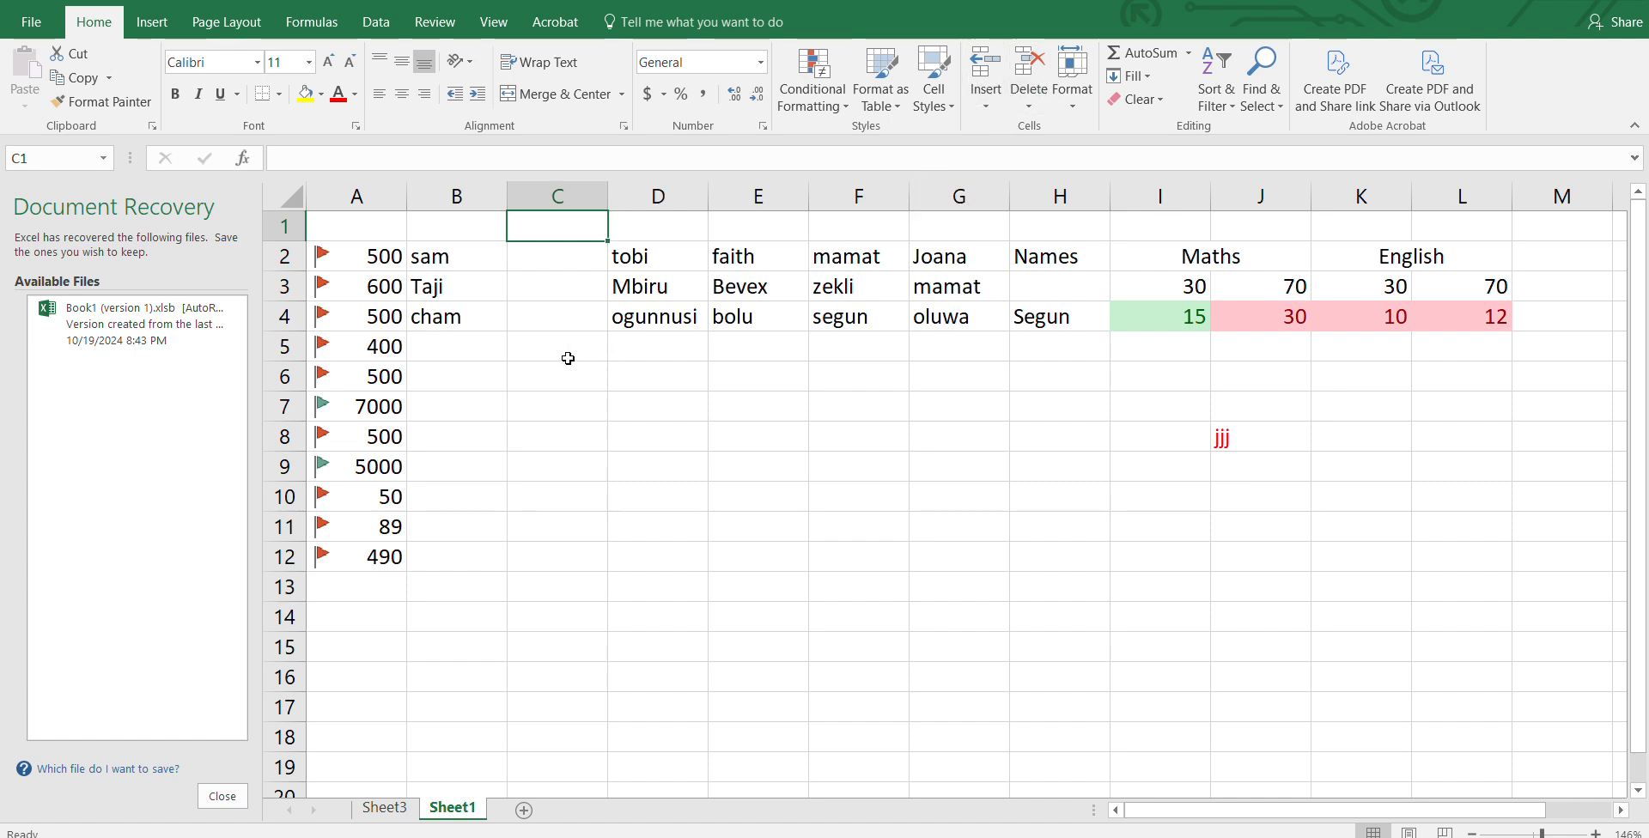
pyautogui.hotkey('ctrl', 'z')
pyautogui.hotkey('ctrl', 'z')
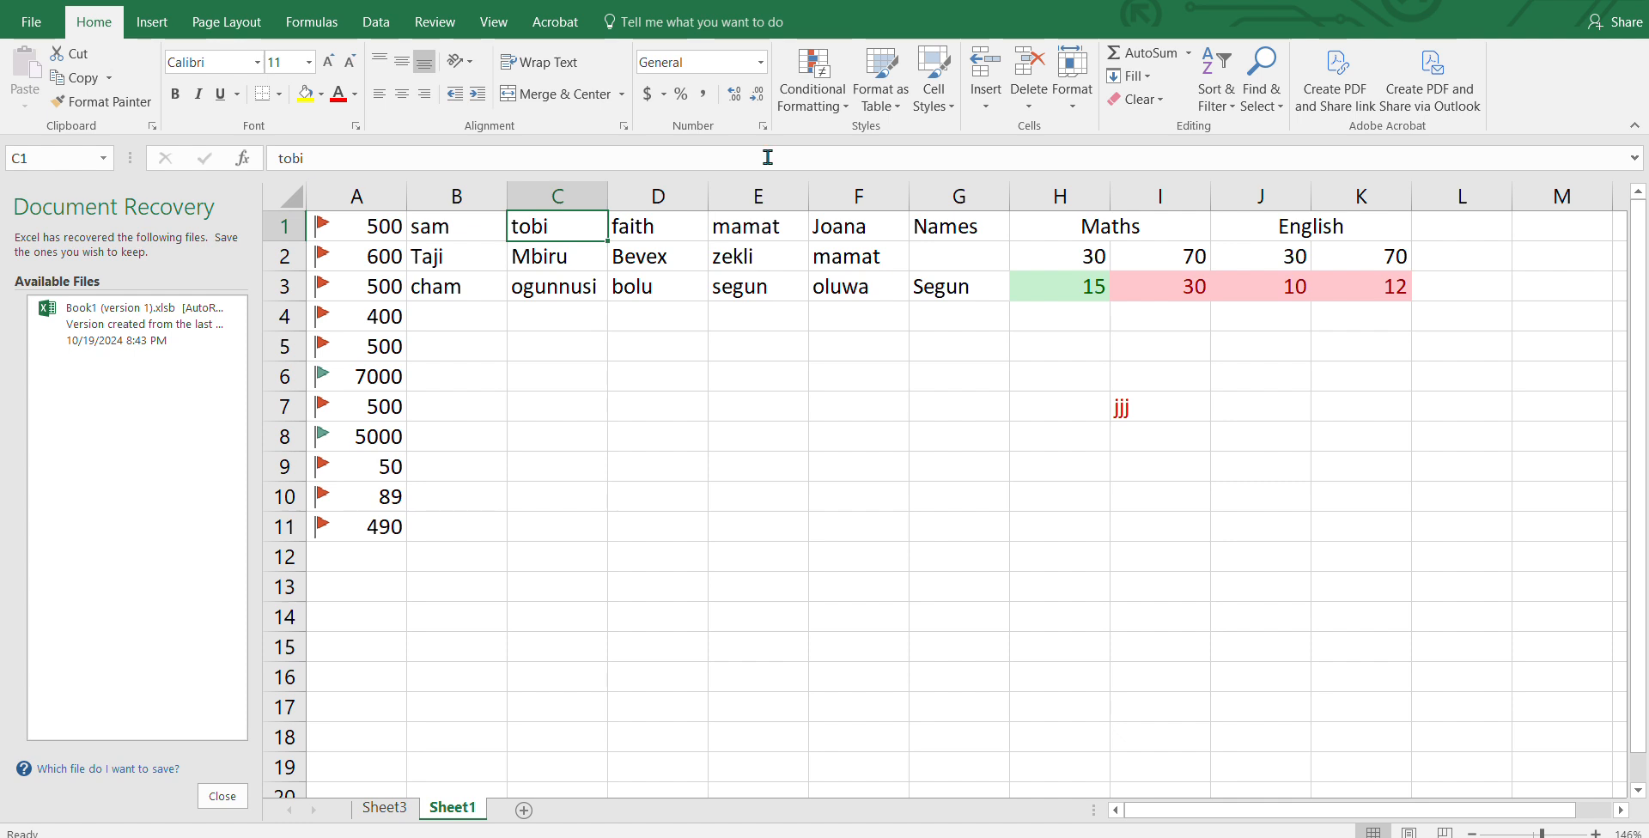
# Insert a sheet row above row 1, and remove it again with Delete Sheet Rows.
pyautogui.click(984, 110)
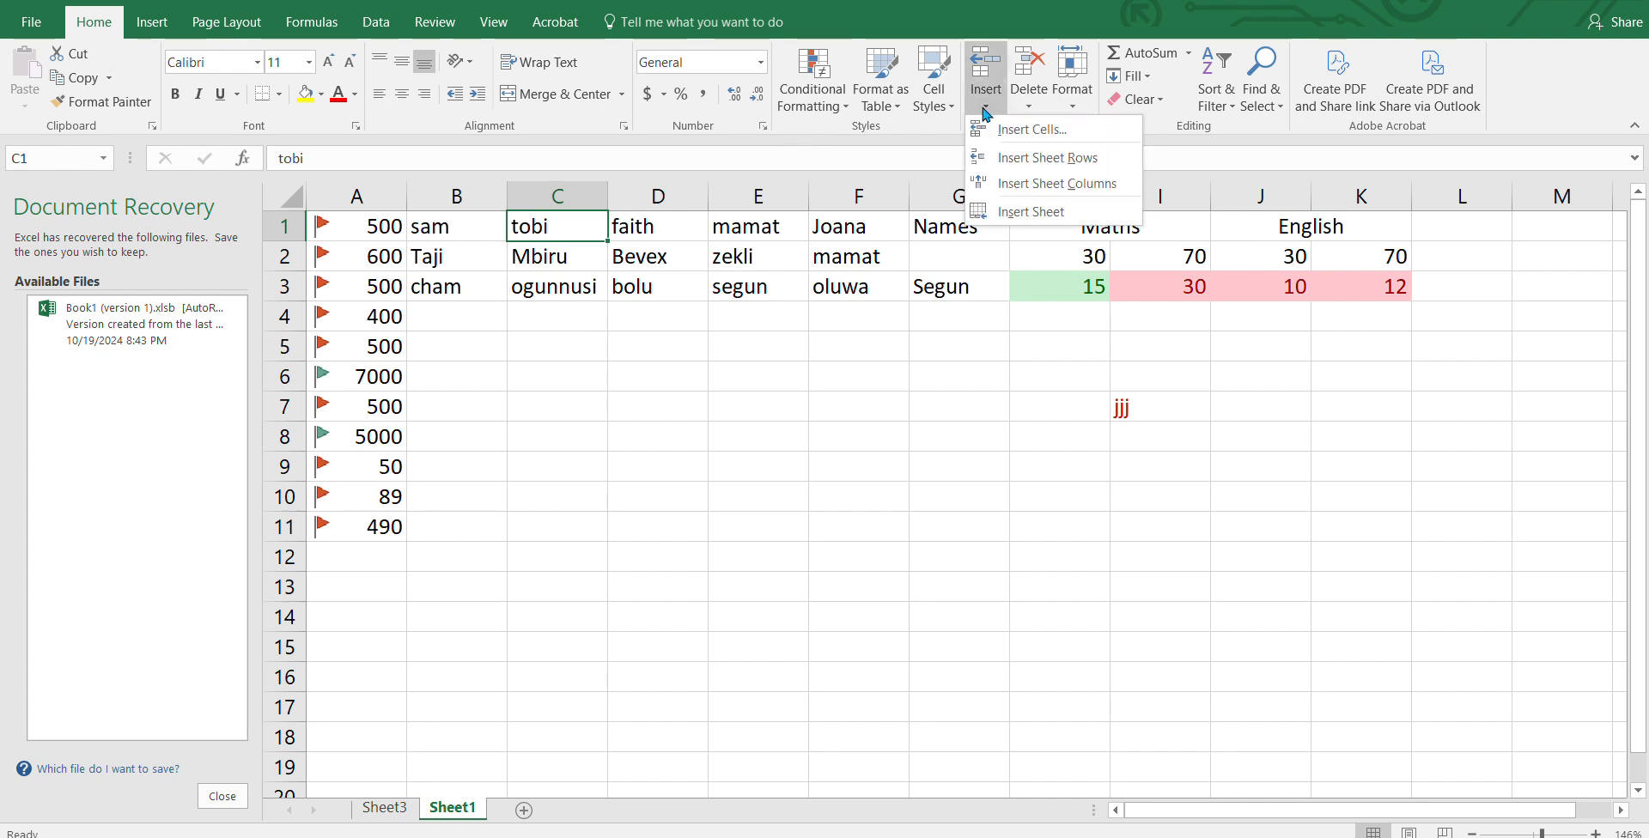
pyautogui.click(984, 109)
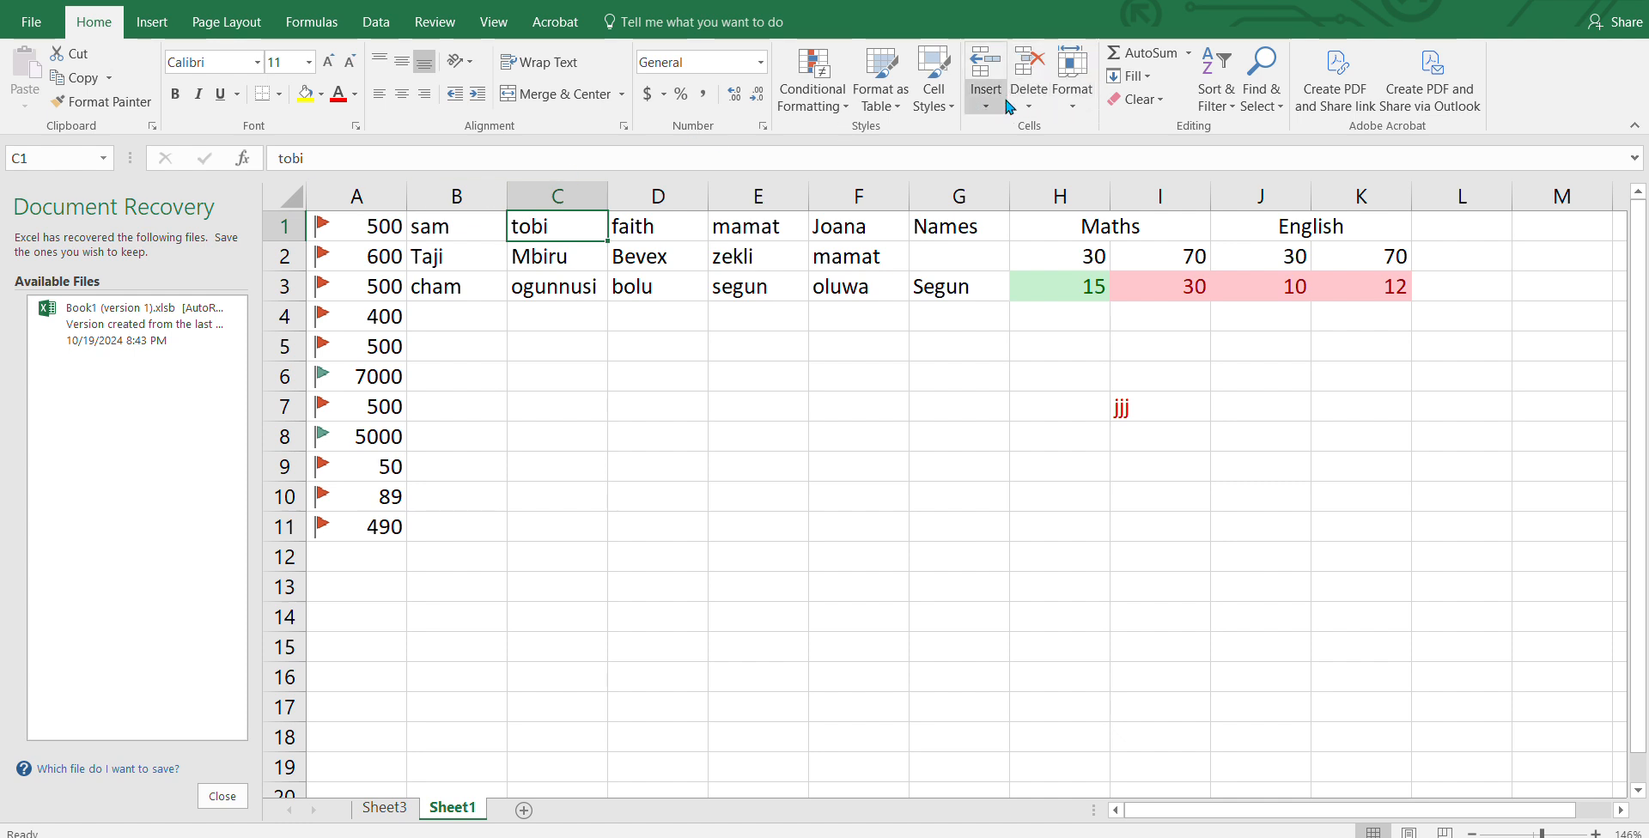
pyautogui.click(1003, 105)
pyautogui.click(1044, 158)
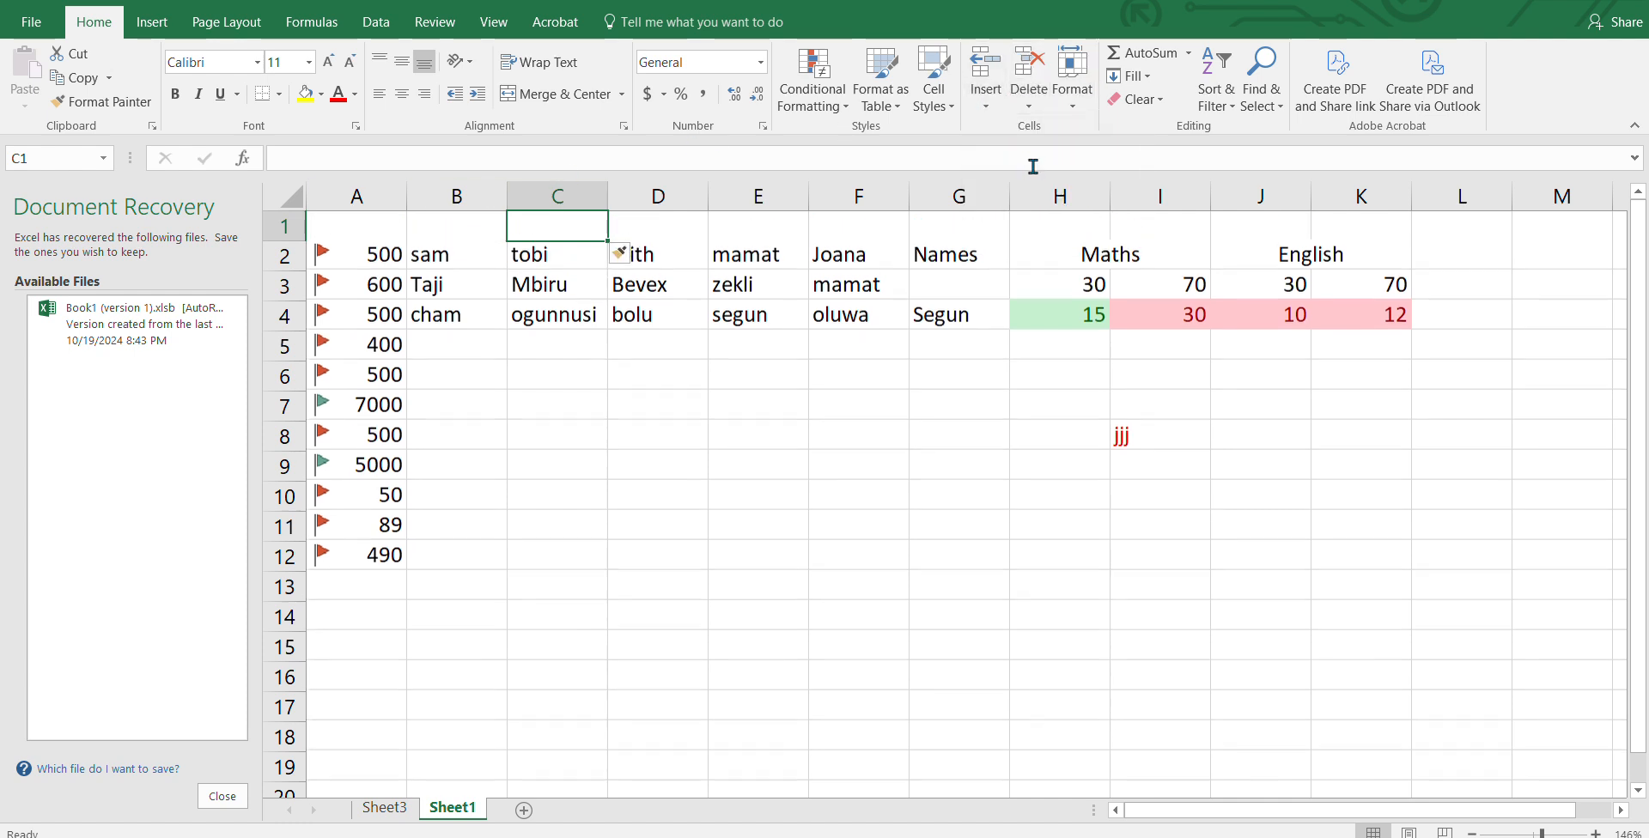
pyautogui.click(1030, 107)
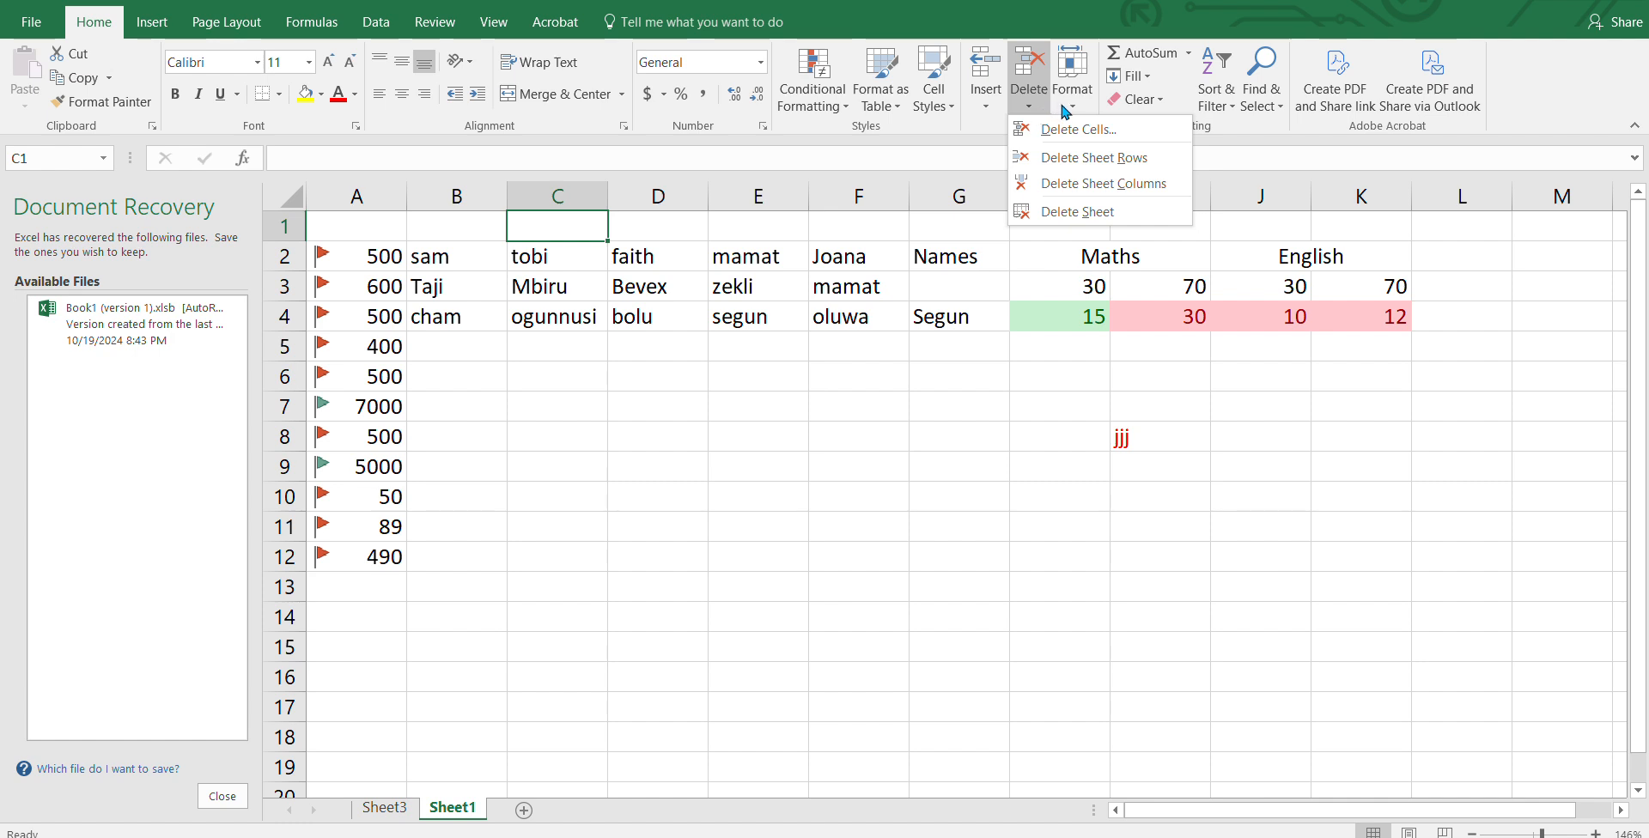
pyautogui.click(1103, 157)
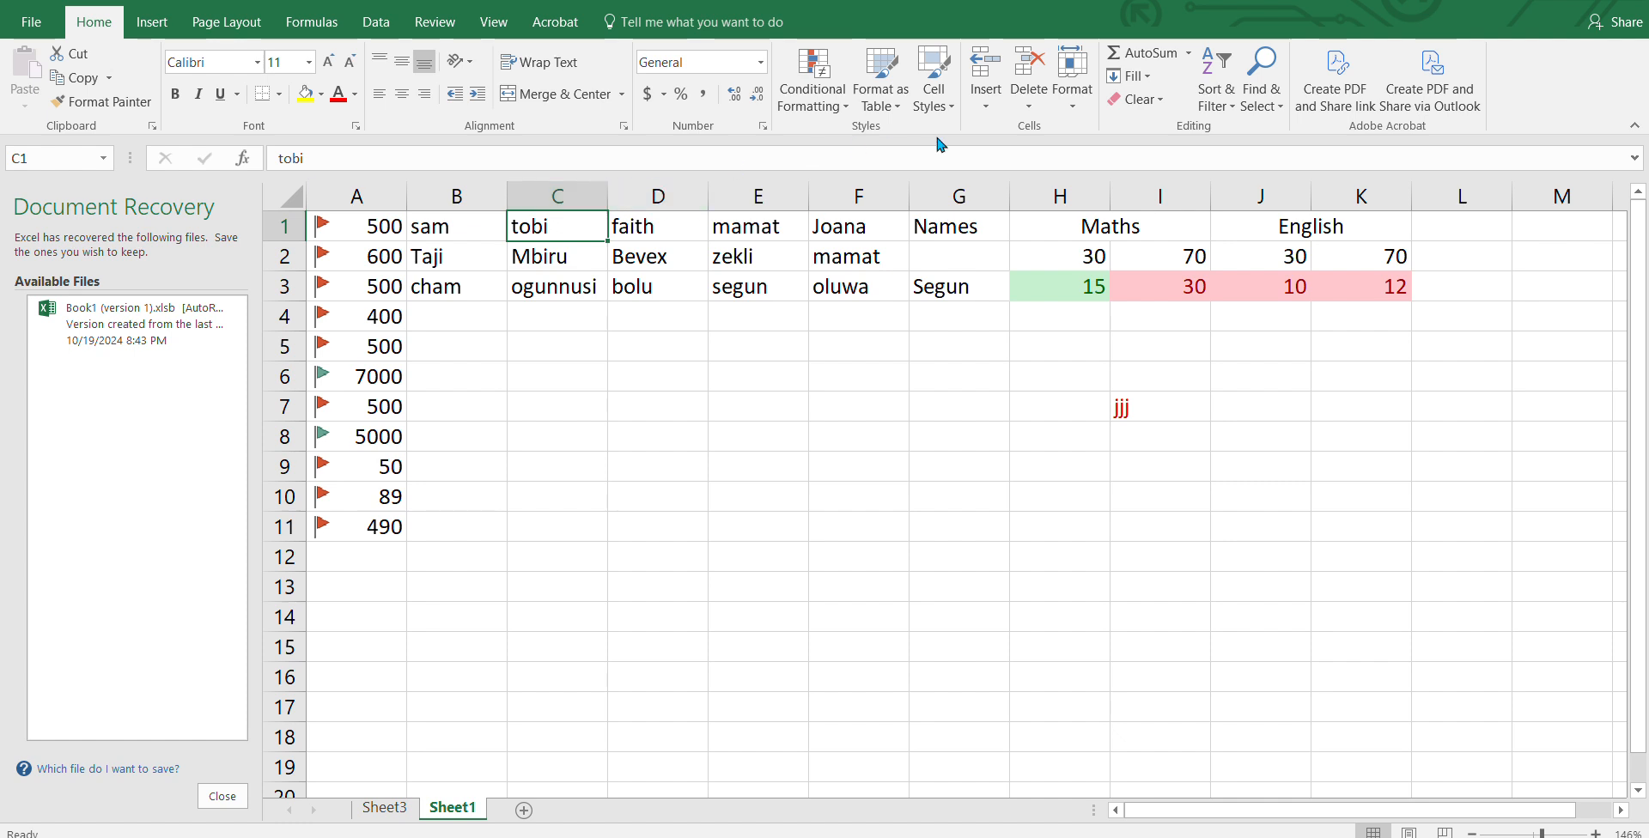
# Insert a sheet column at column C, and remove it again with Delete Sheet Columns.
pyautogui.click(985, 101)
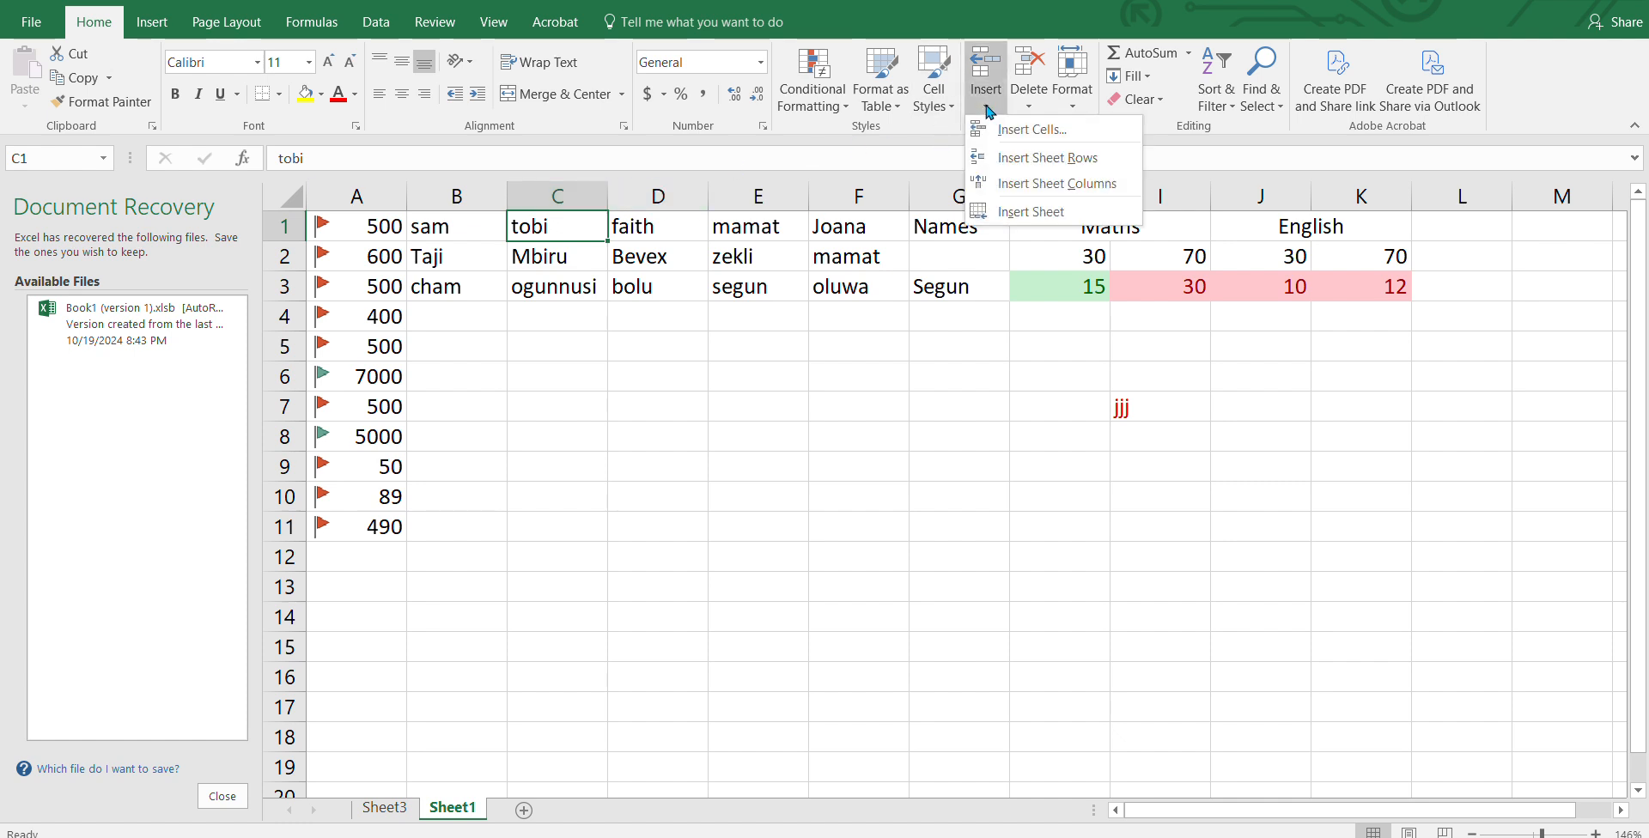
pyautogui.click(1037, 183)
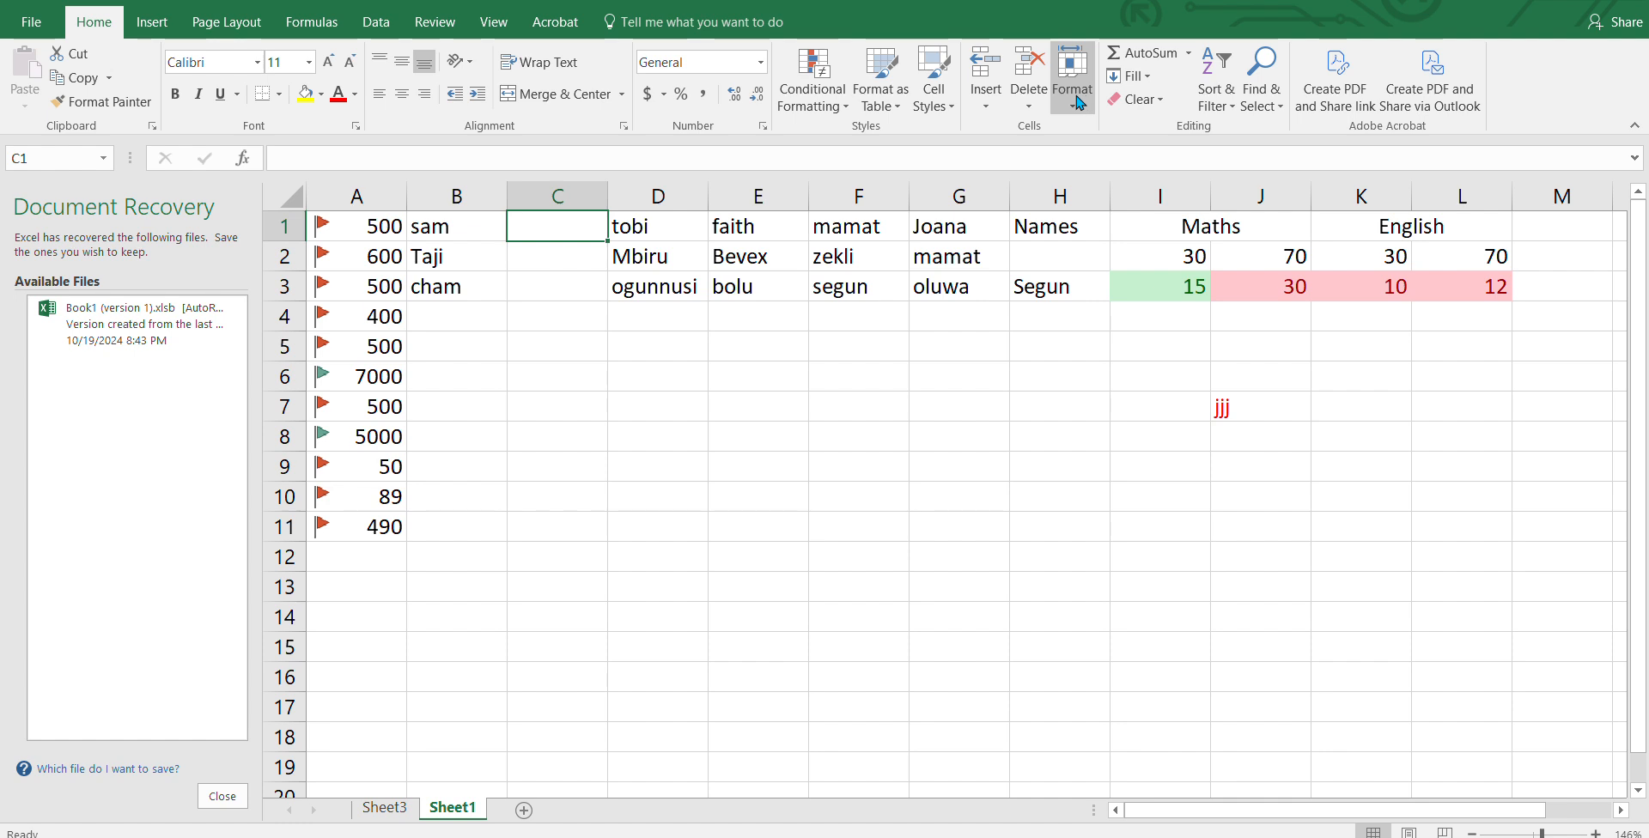
pyautogui.click(1044, 114)
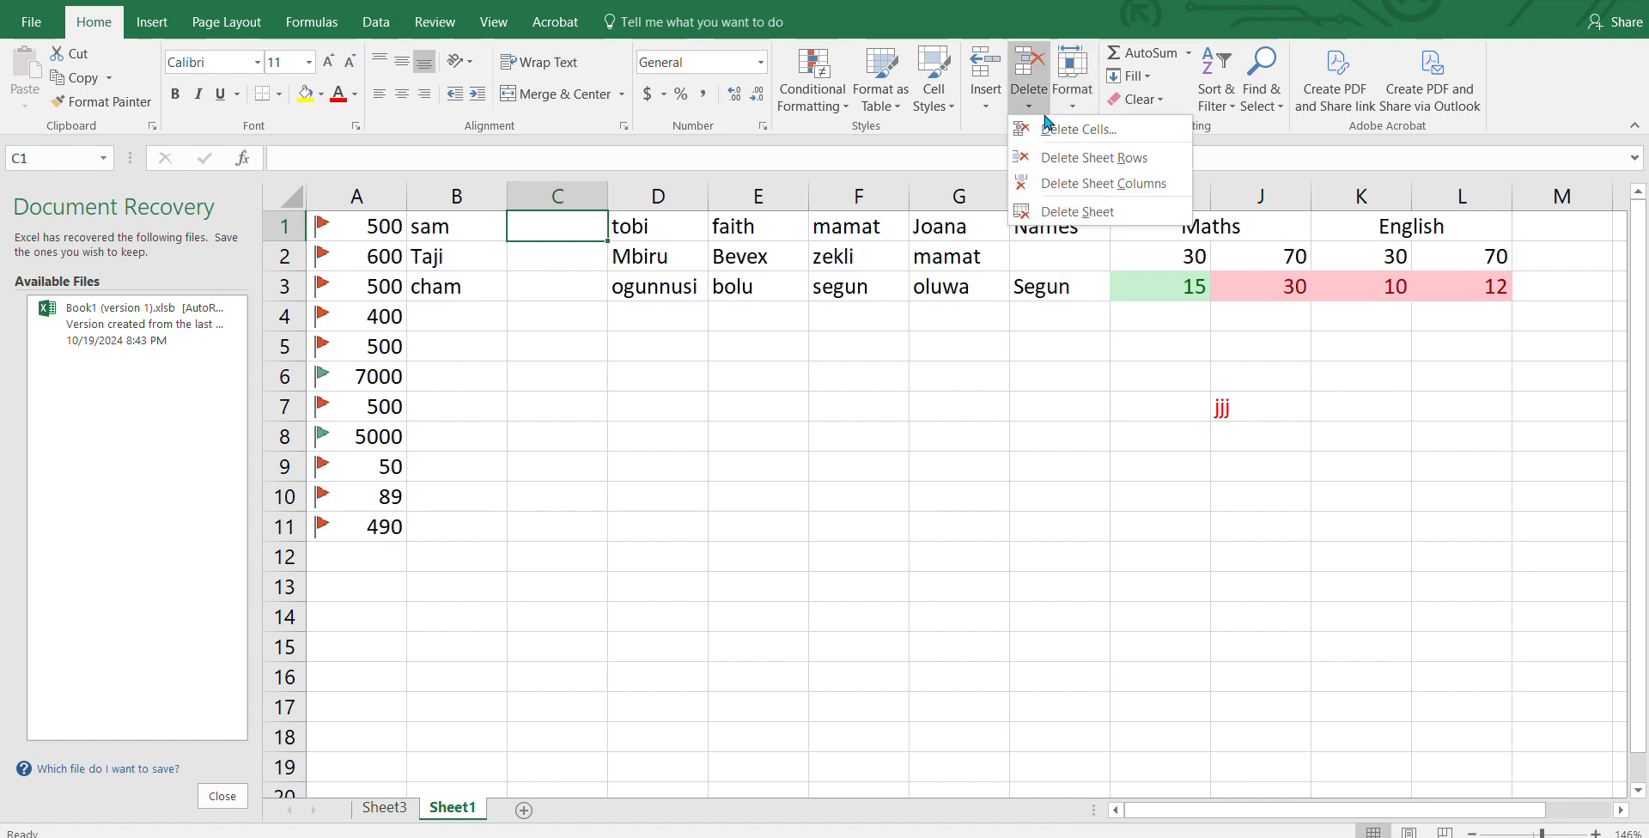
pyautogui.click(1071, 183)
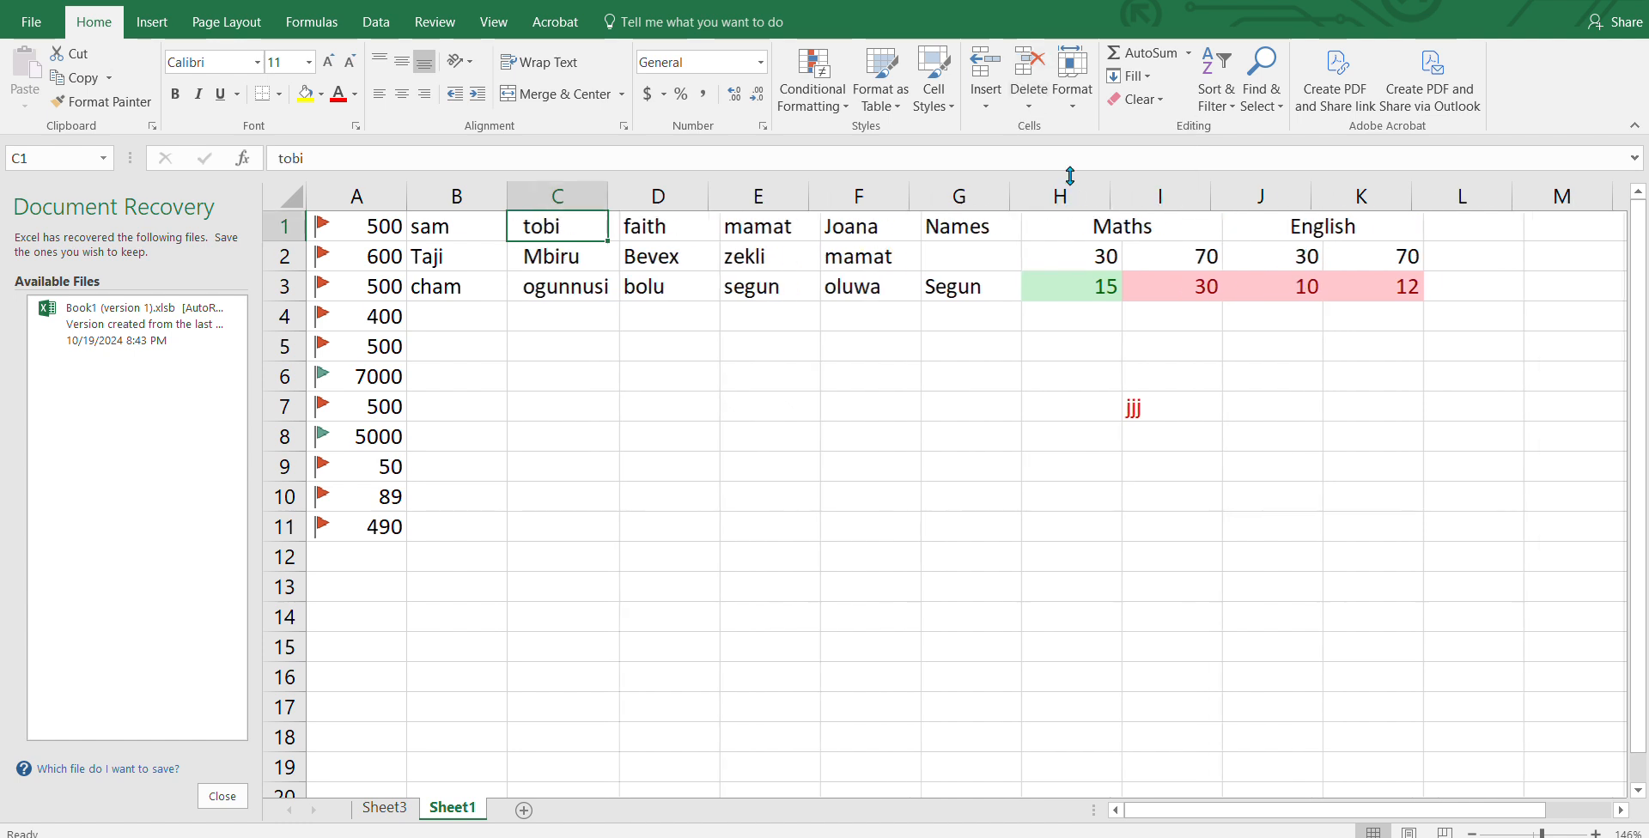
# Delete the empty worksheet Sheet3 with Delete Sheet.
pyautogui.click(373, 808)
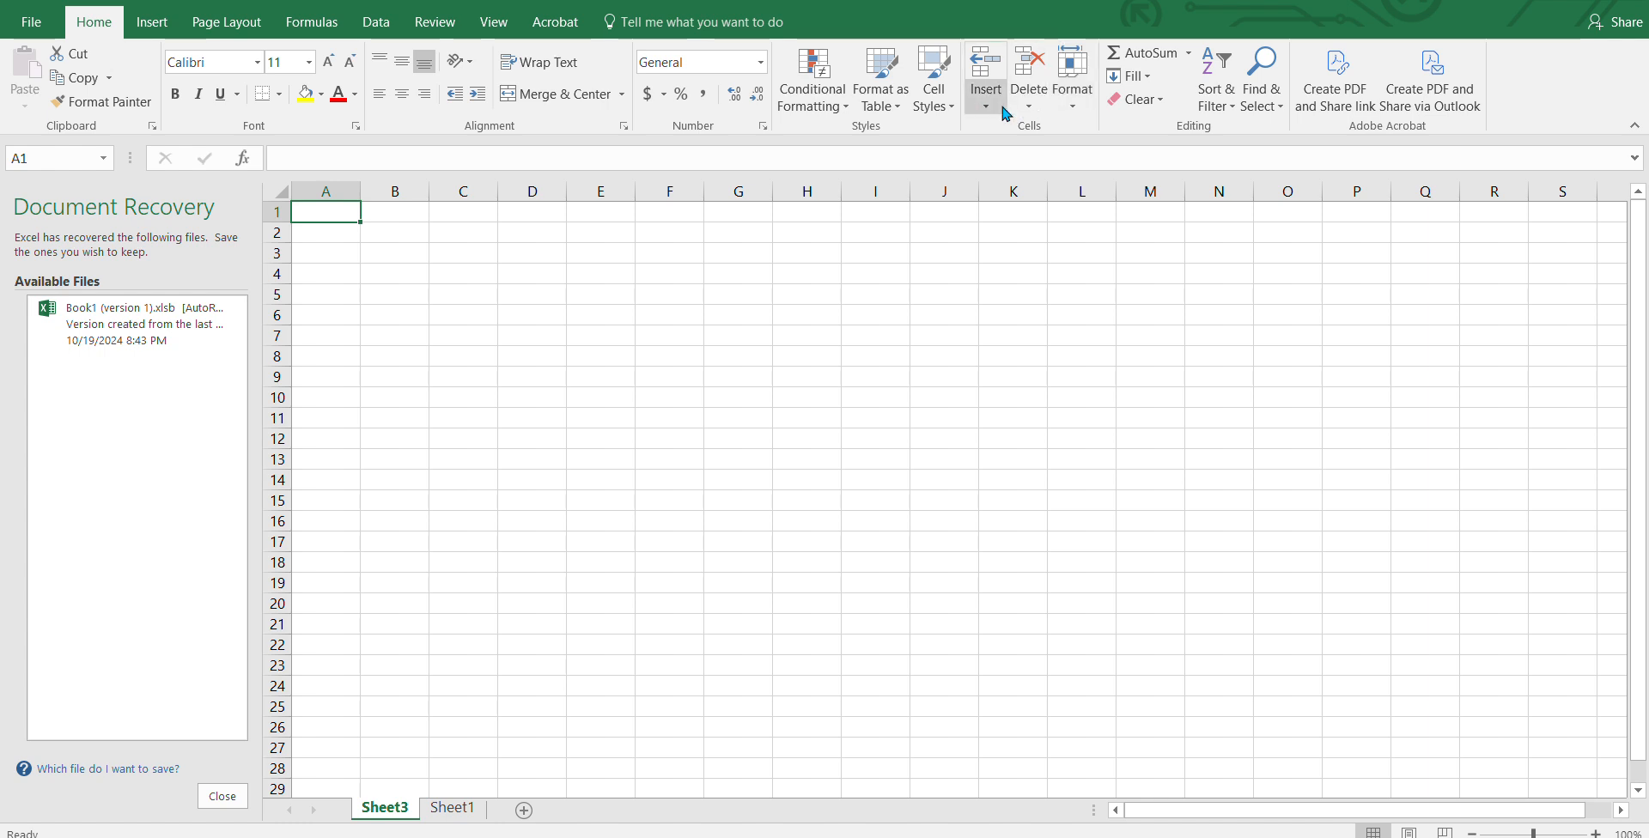
pyautogui.click(1038, 107)
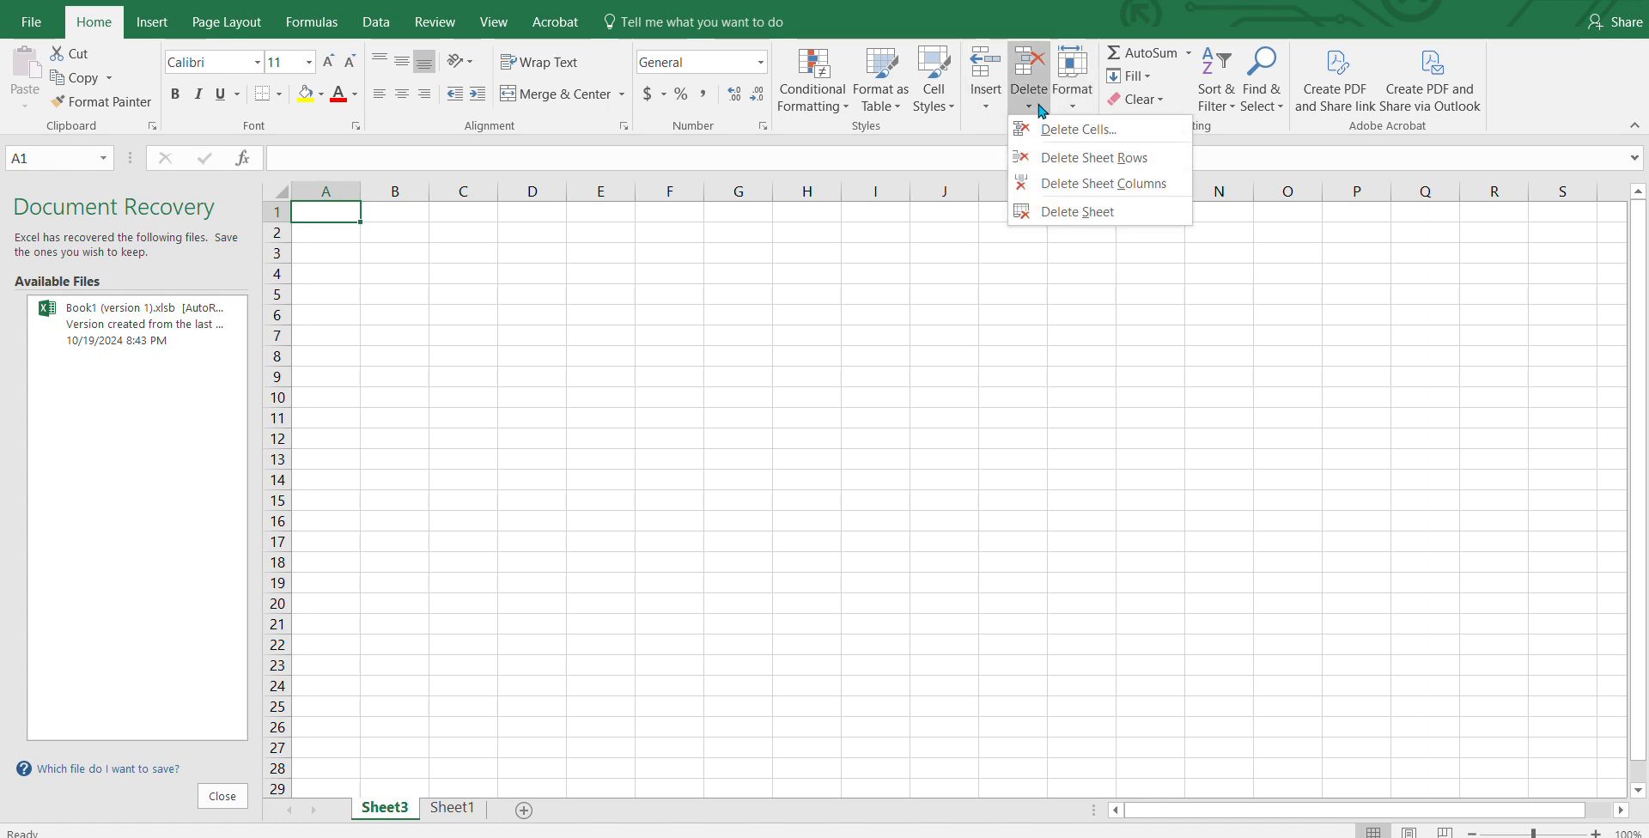
pyautogui.click(1054, 212)
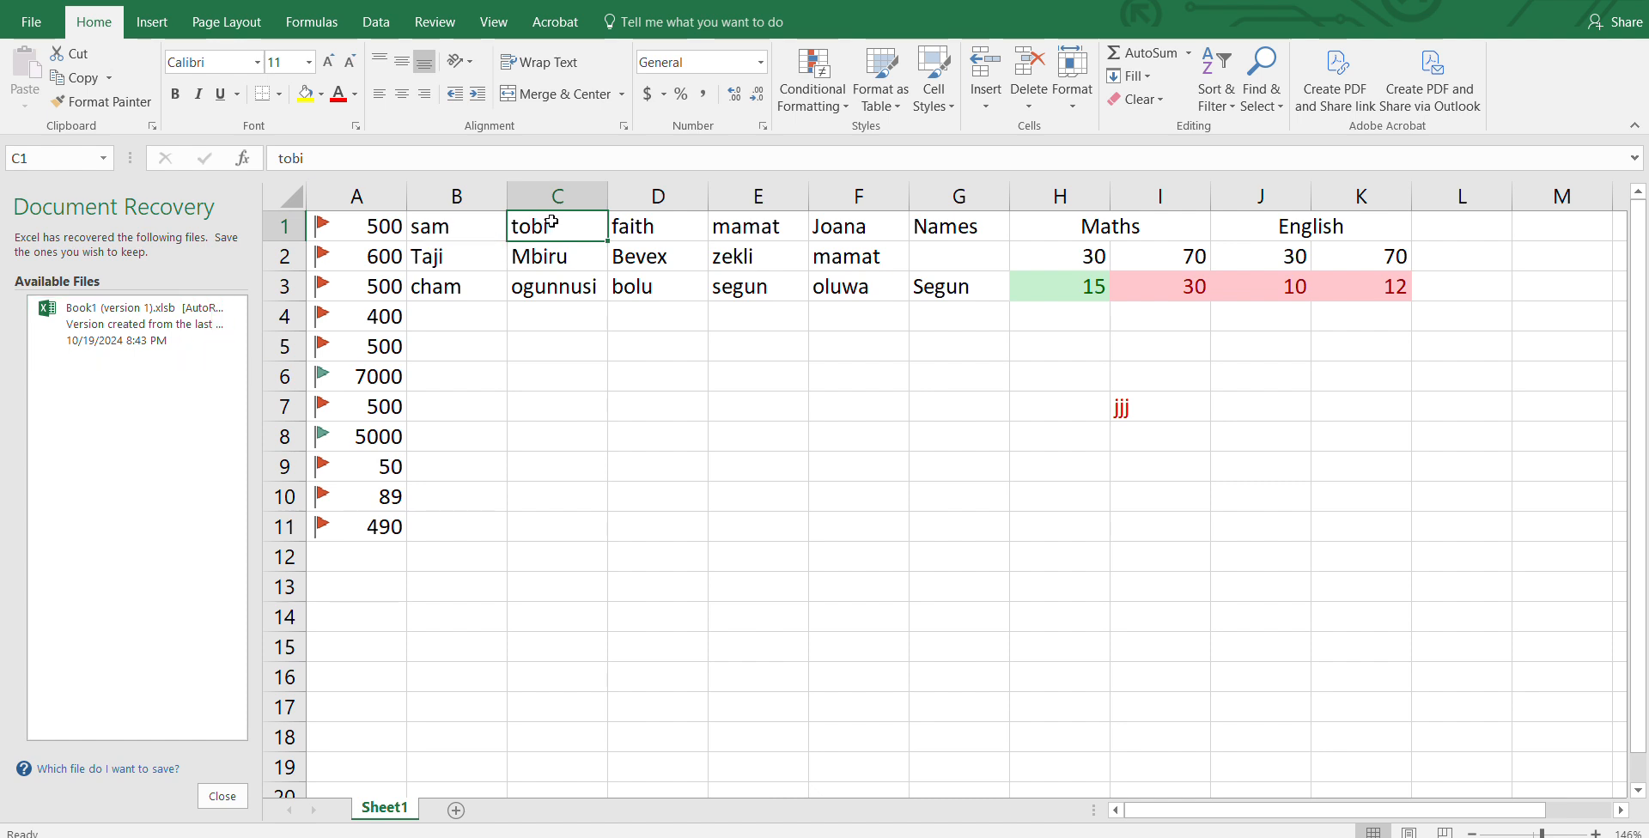
# Delete column C by applying Delete Sheet Columns to cells C1:C5, and undo the deletion.
pyautogui.moveTo(546, 225); pyautogui.dragTo(556, 347)
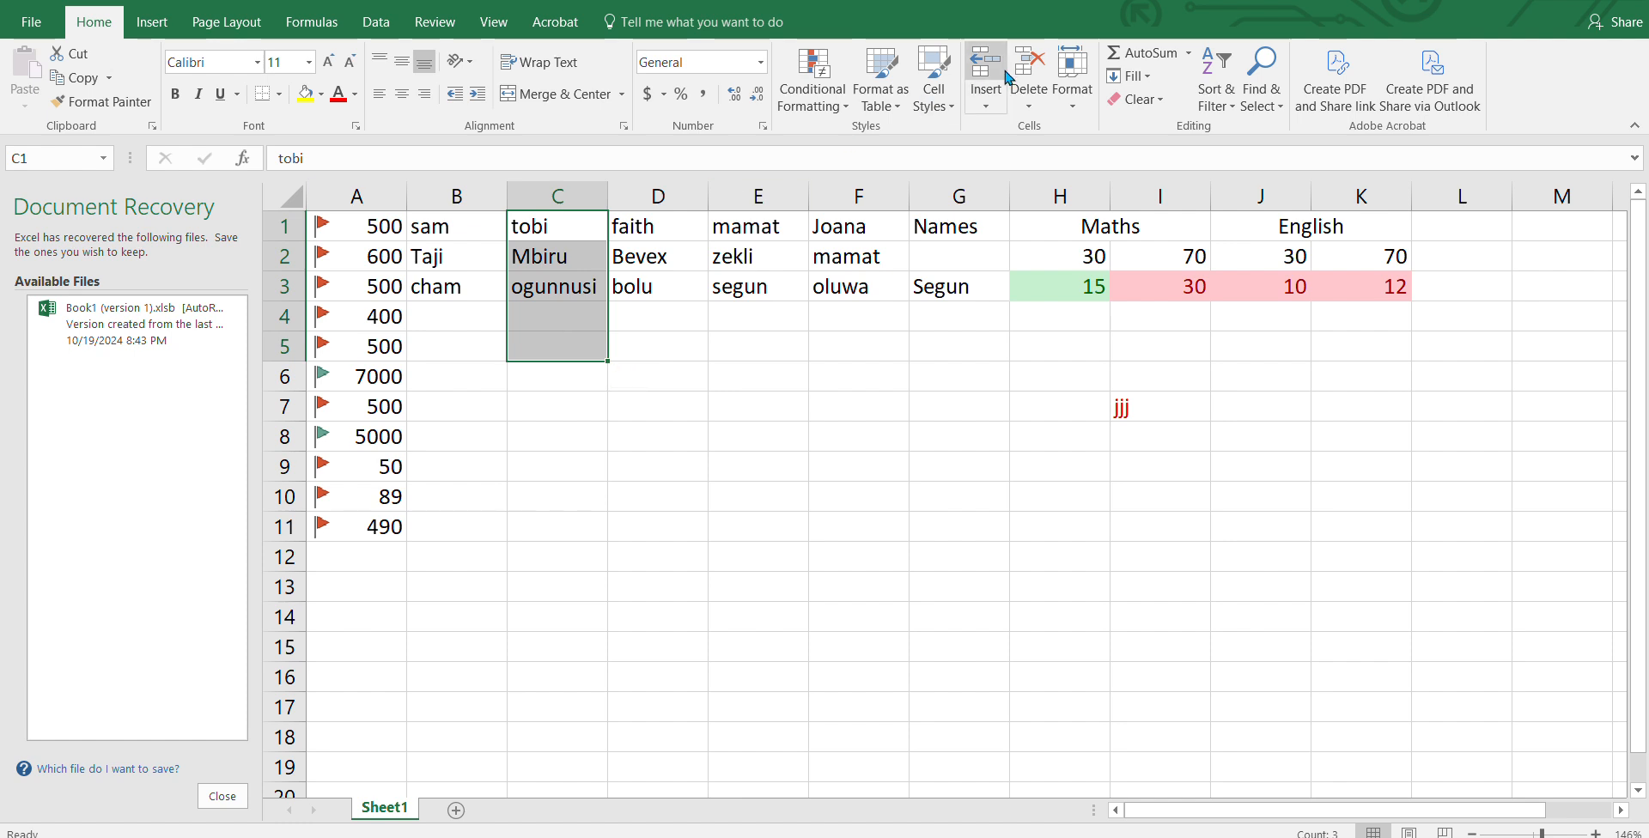
pyautogui.click(1035, 105)
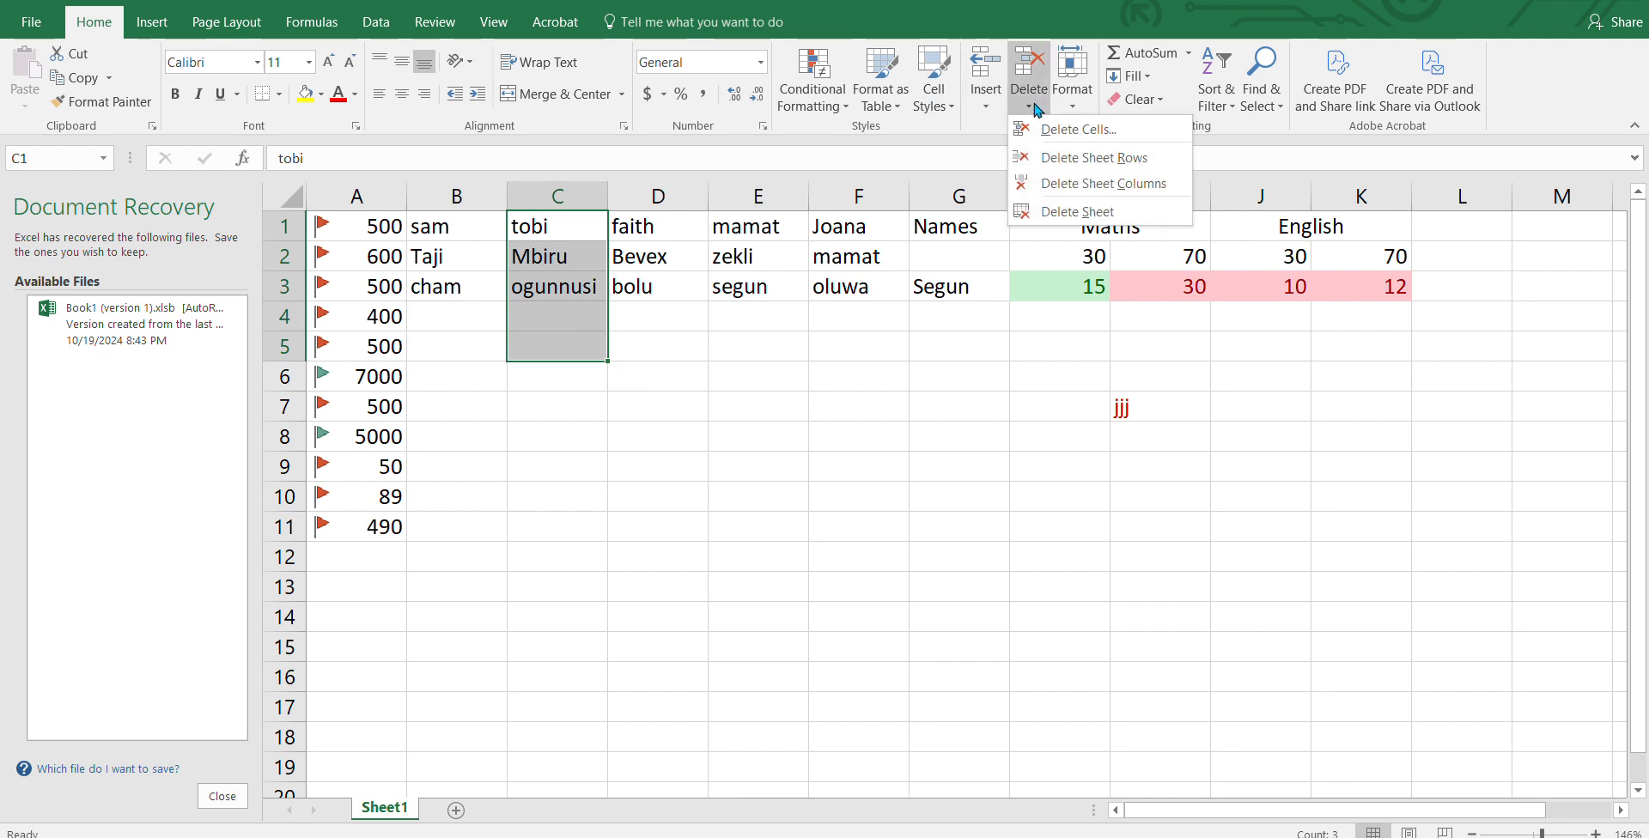
pyautogui.click(1088, 181)
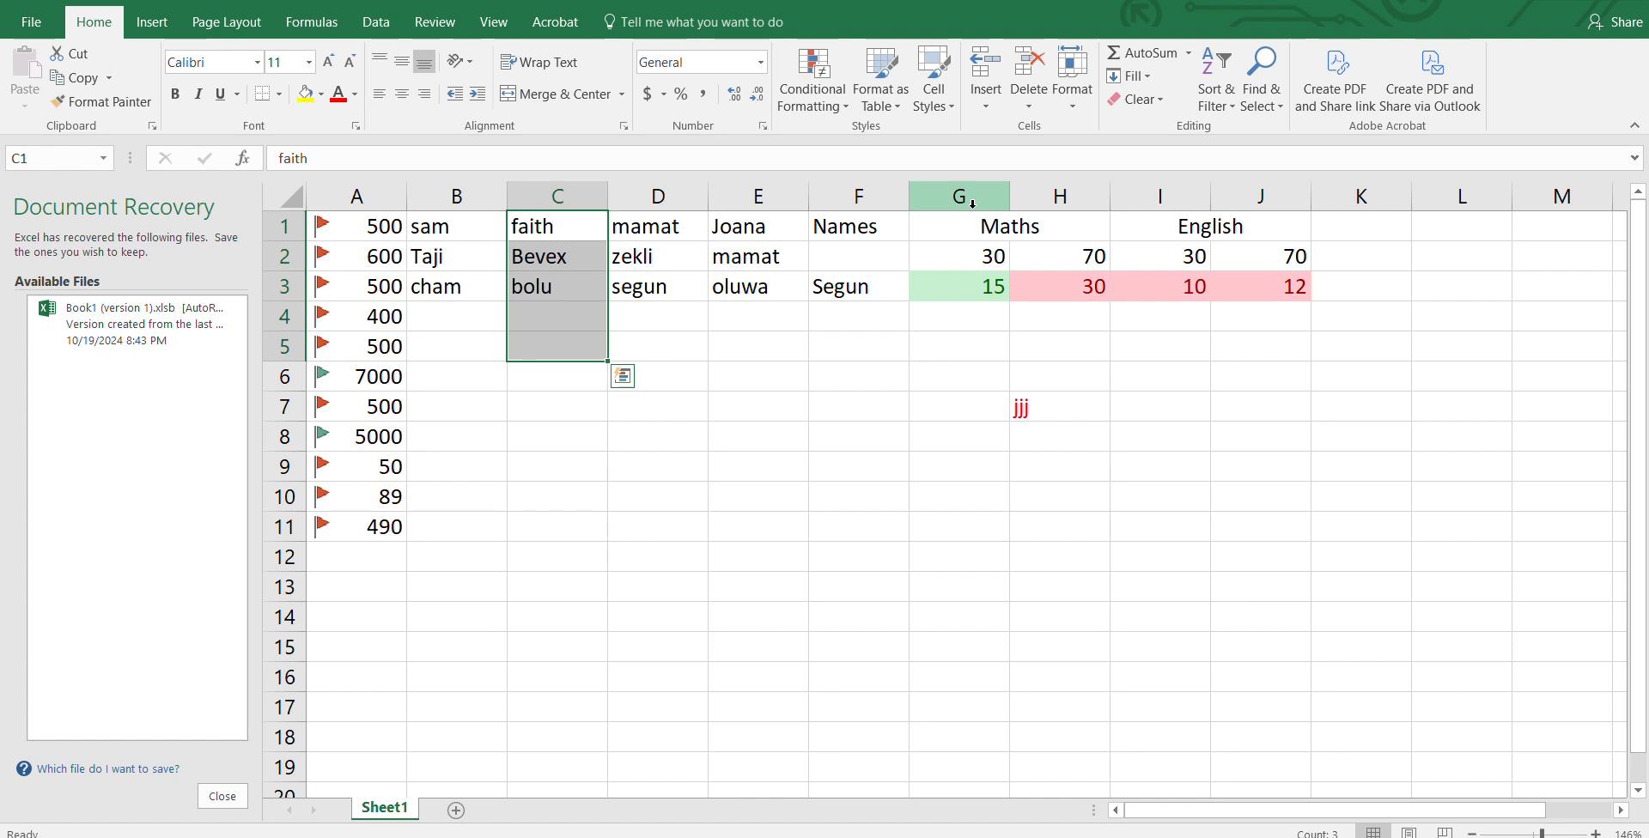
pyautogui.hotkey('ctrl', 'z')
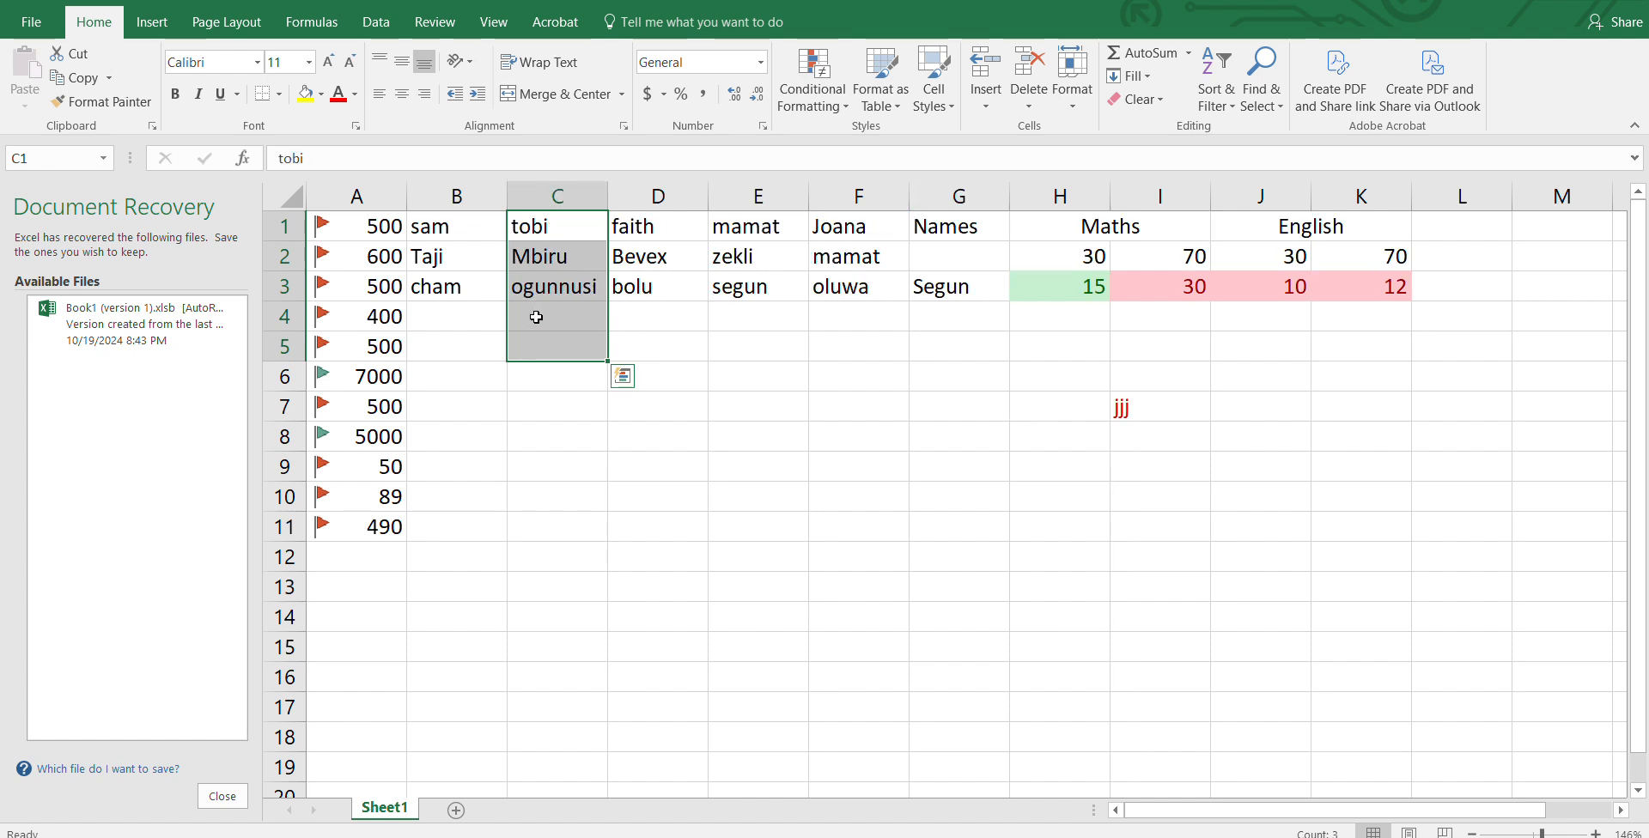
# Set the height of row 4 to 30.
pyautogui.click(536, 317)
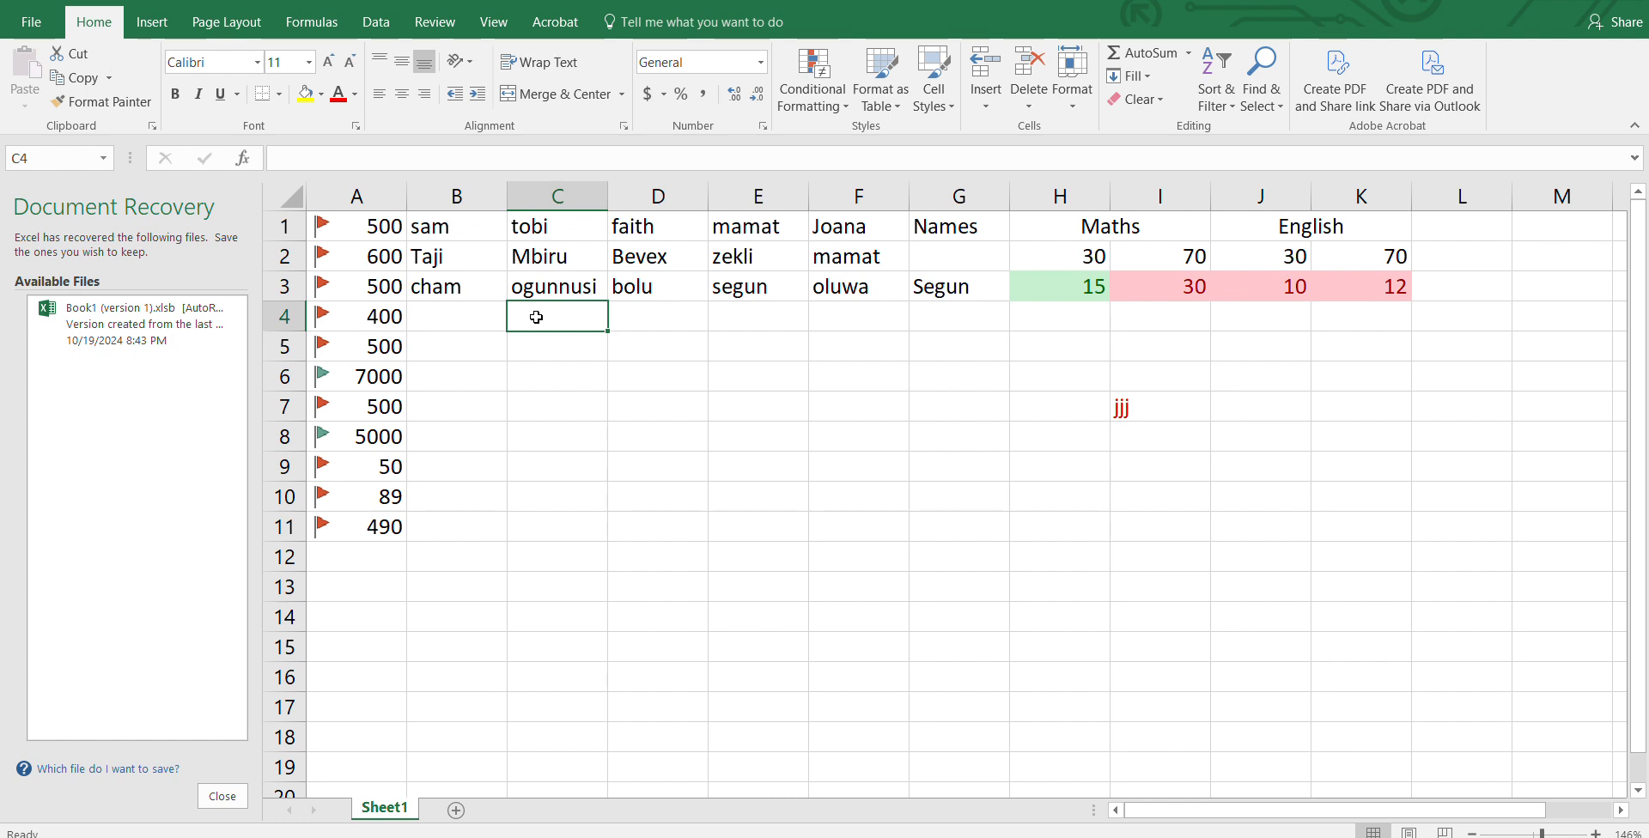
pyautogui.click(1083, 114)
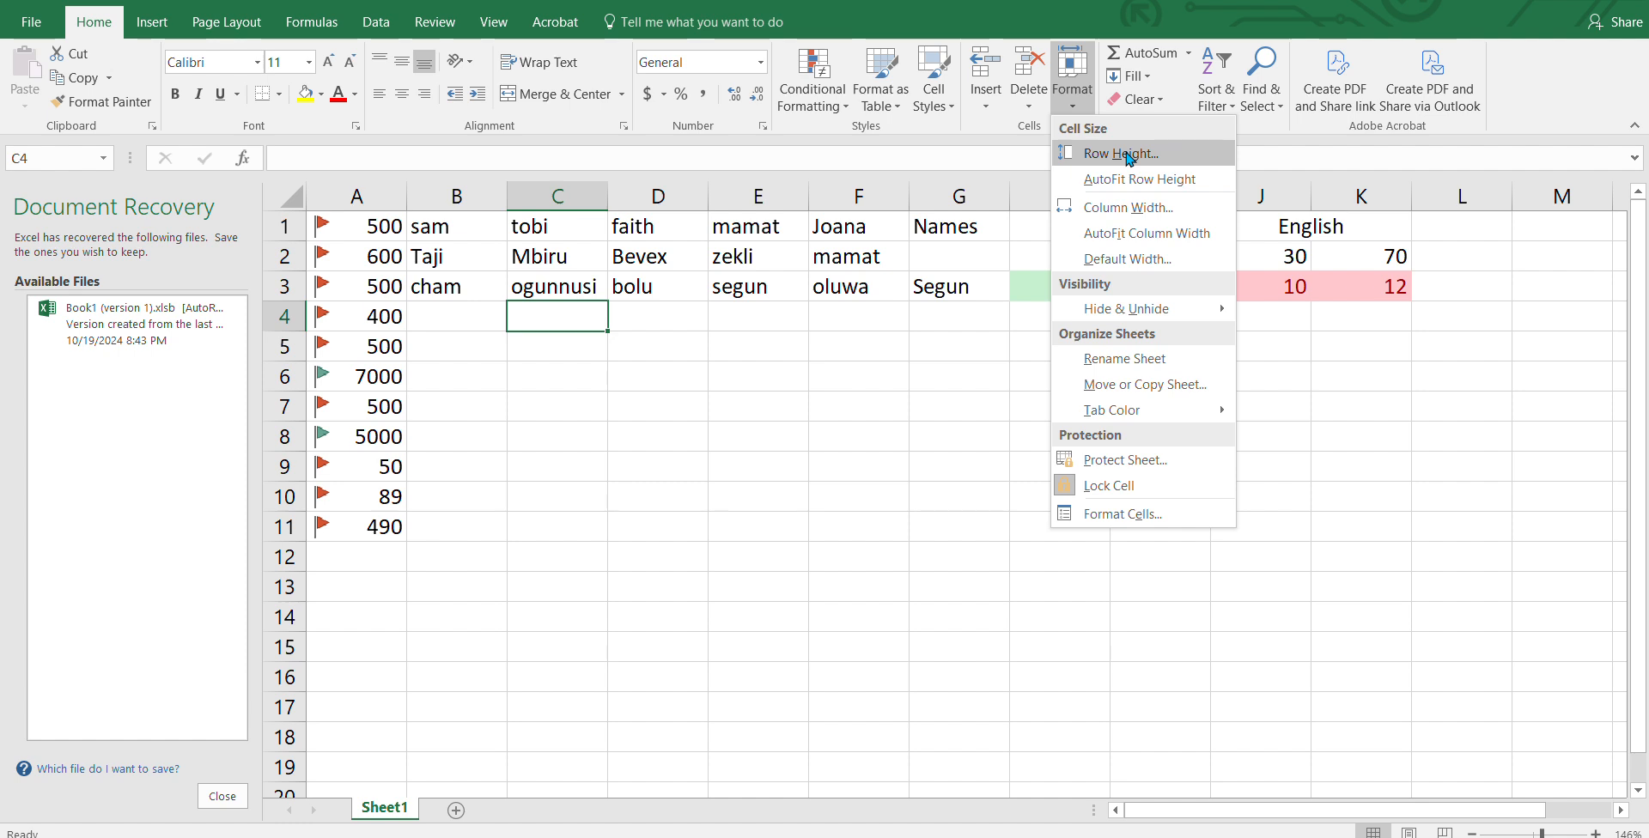
pyautogui.click(543, 315)
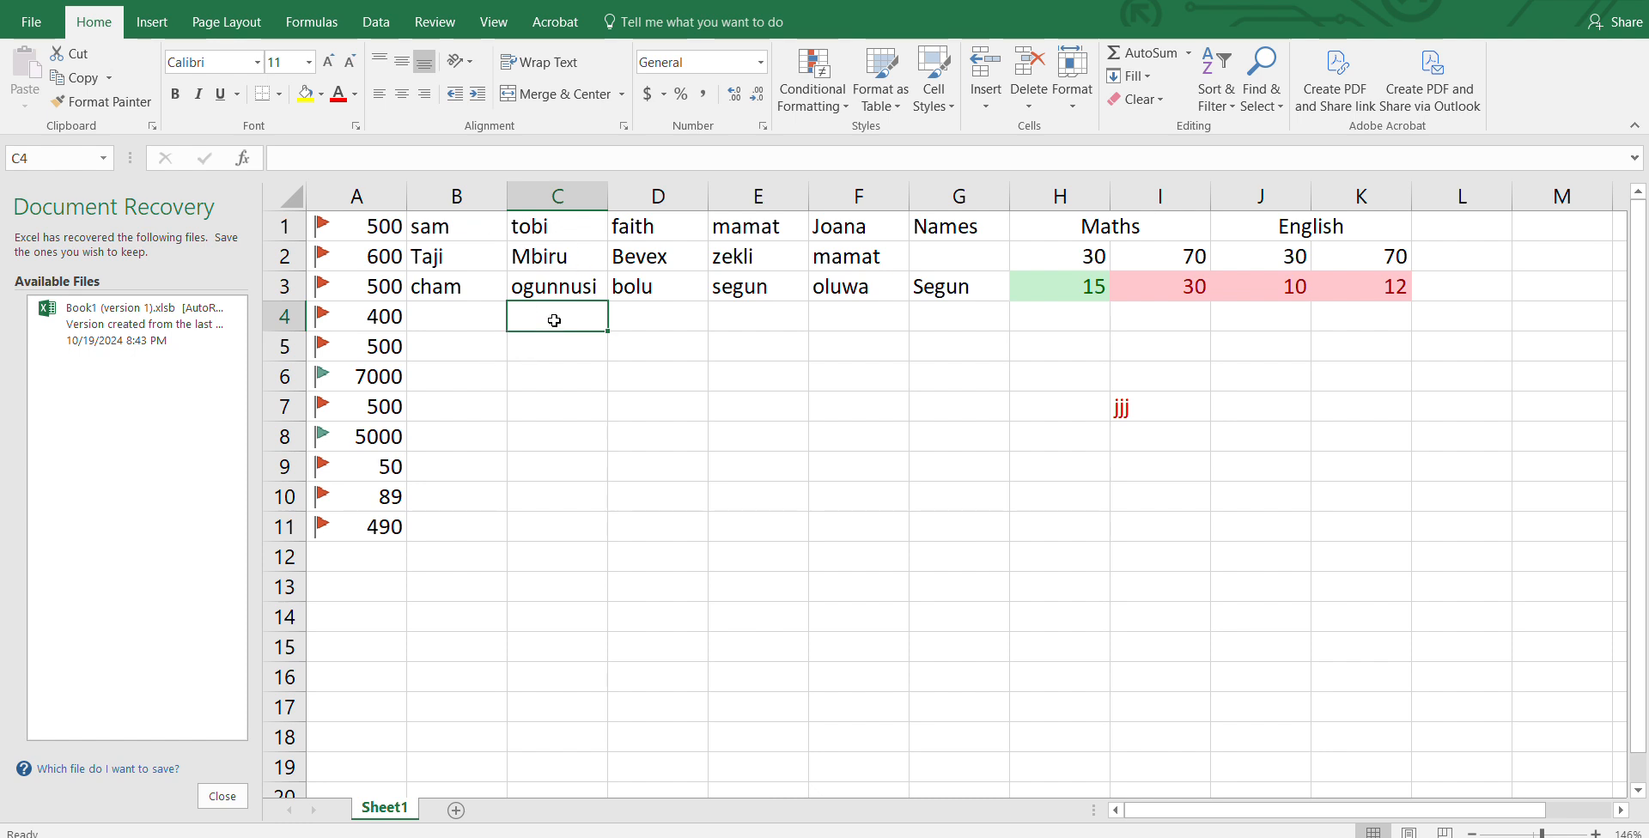
pyautogui.moveTo(554, 320); pyautogui.dragTo(839, 324)
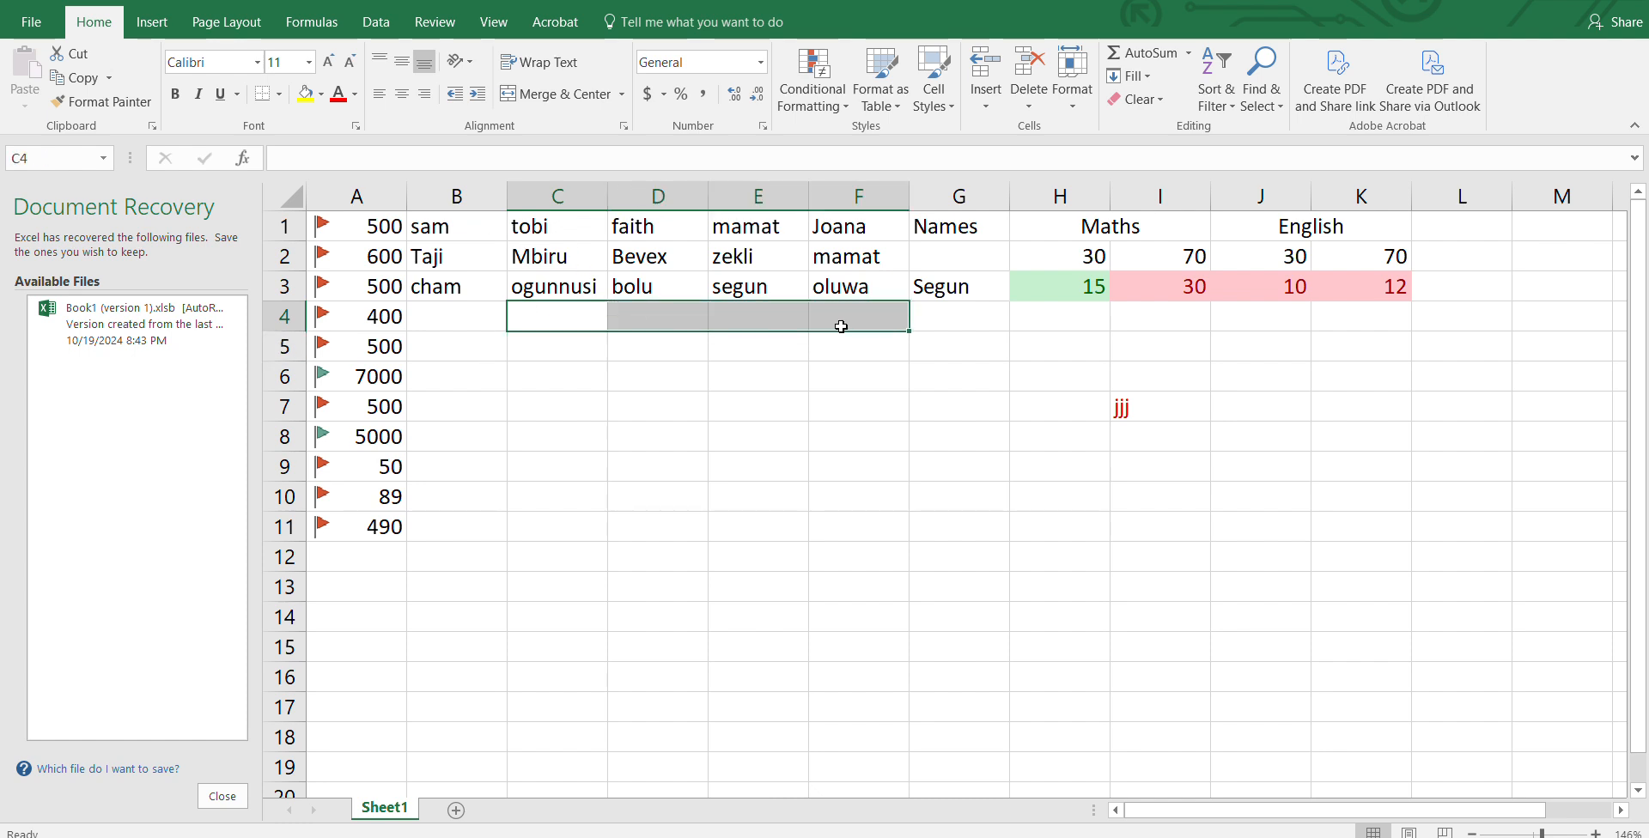
pyautogui.click(323, 322)
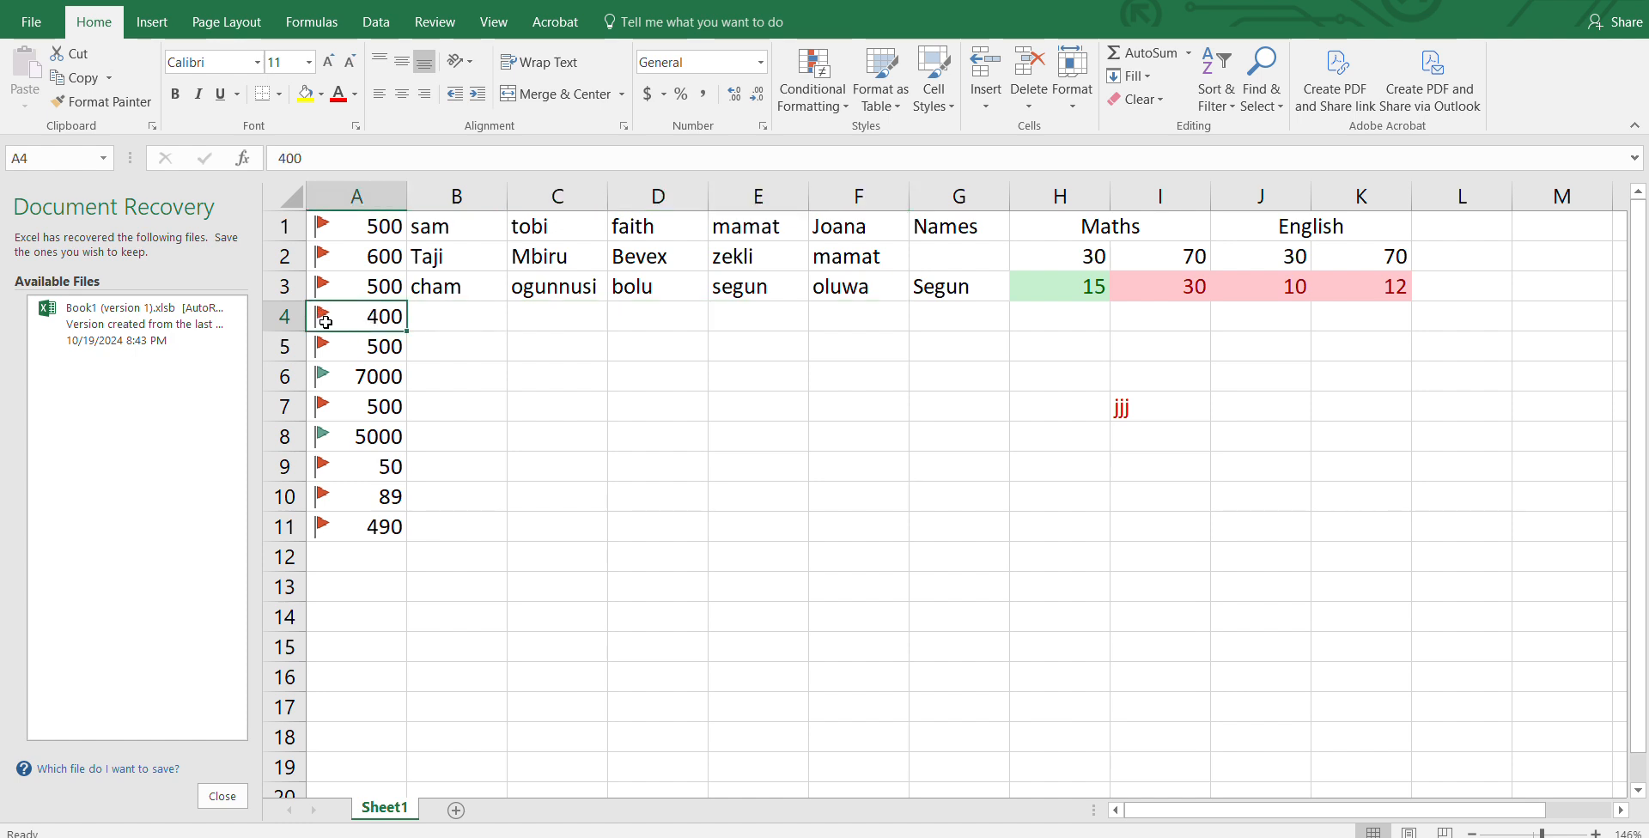
pyautogui.moveTo(335, 318); pyautogui.dragTo(1137, 311)
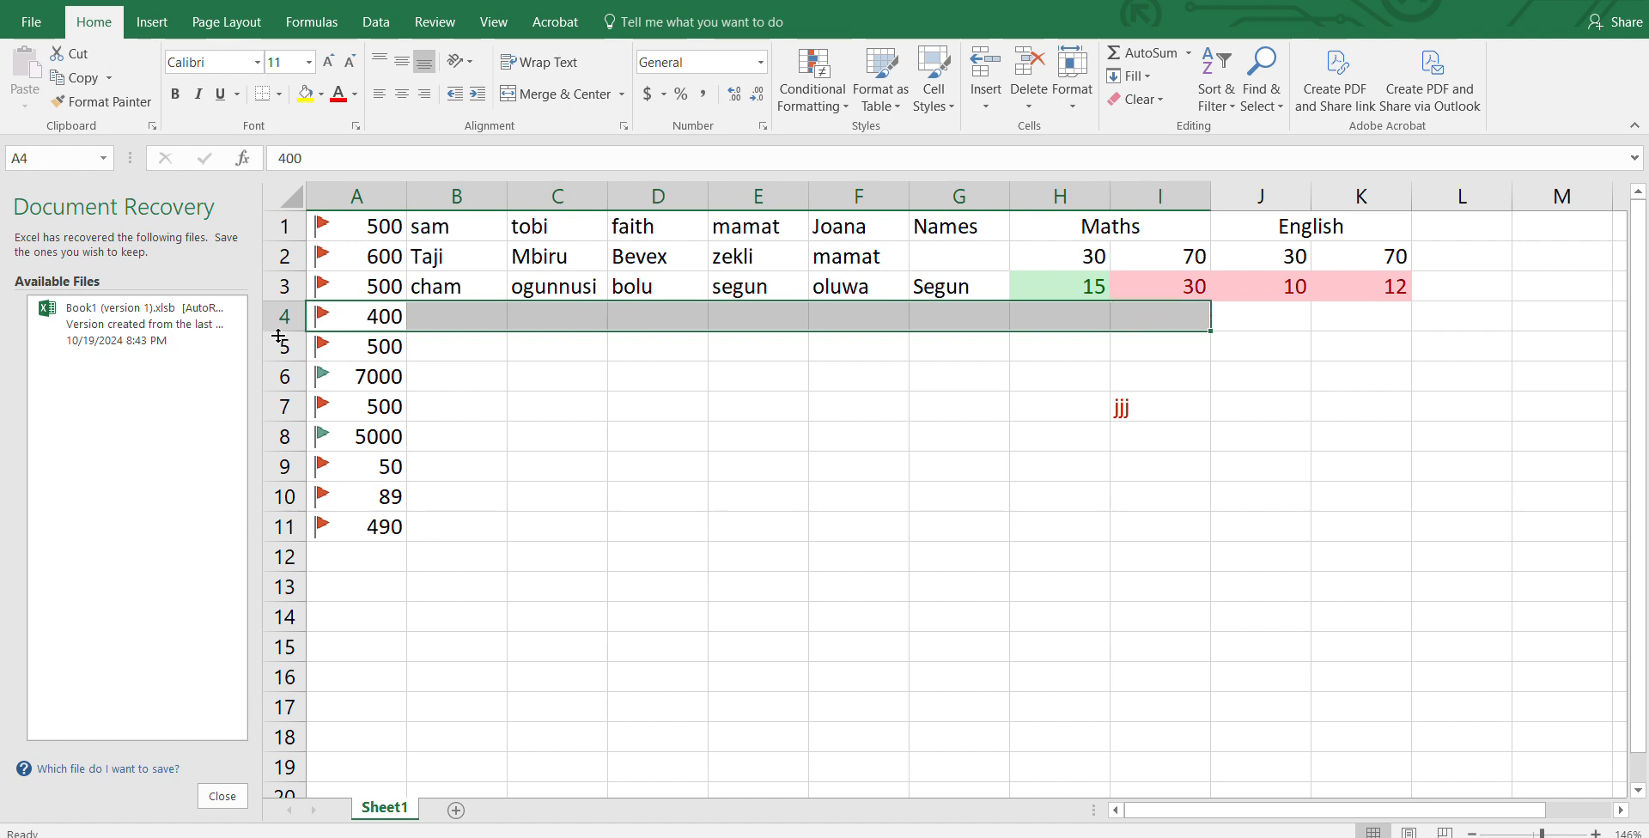
pyautogui.click(452, 314)
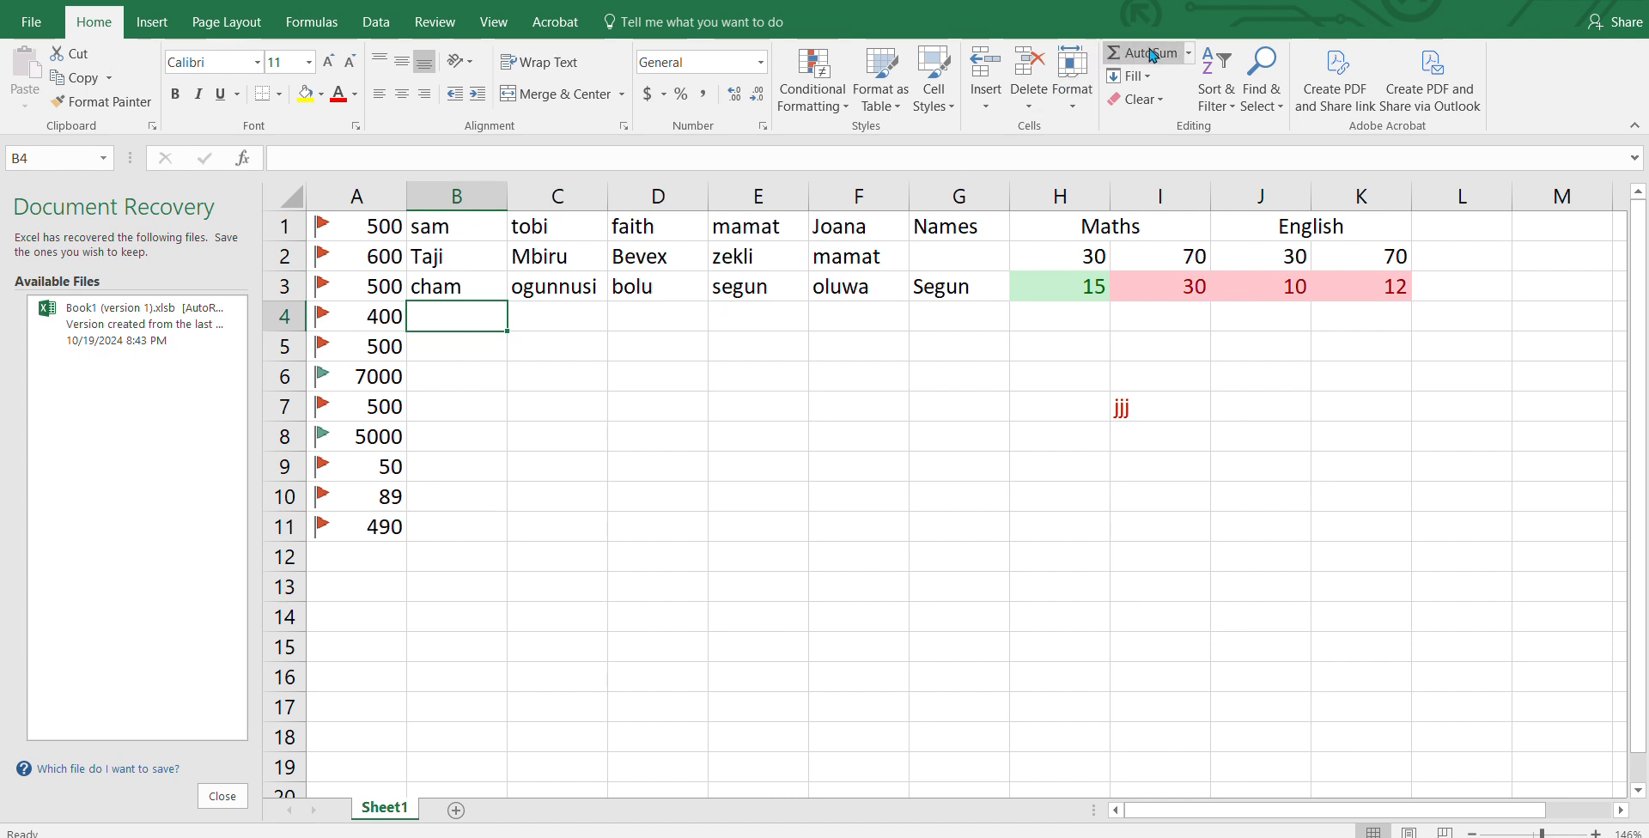
pyautogui.click(1080, 110)
pyautogui.click(1115, 155)
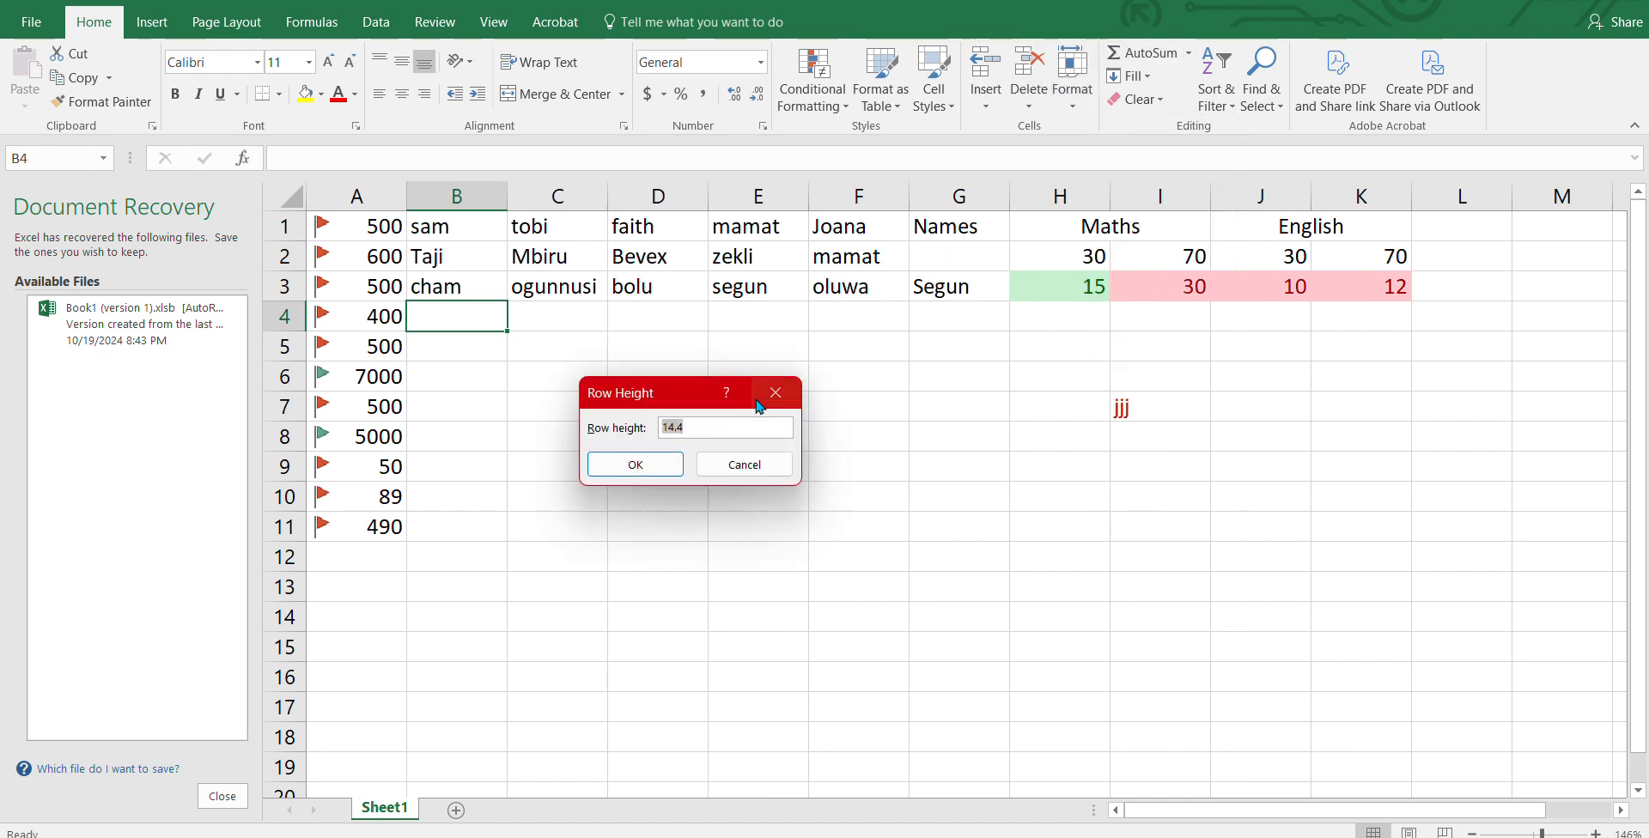
pyautogui.write('30')
pyautogui.press('Return')
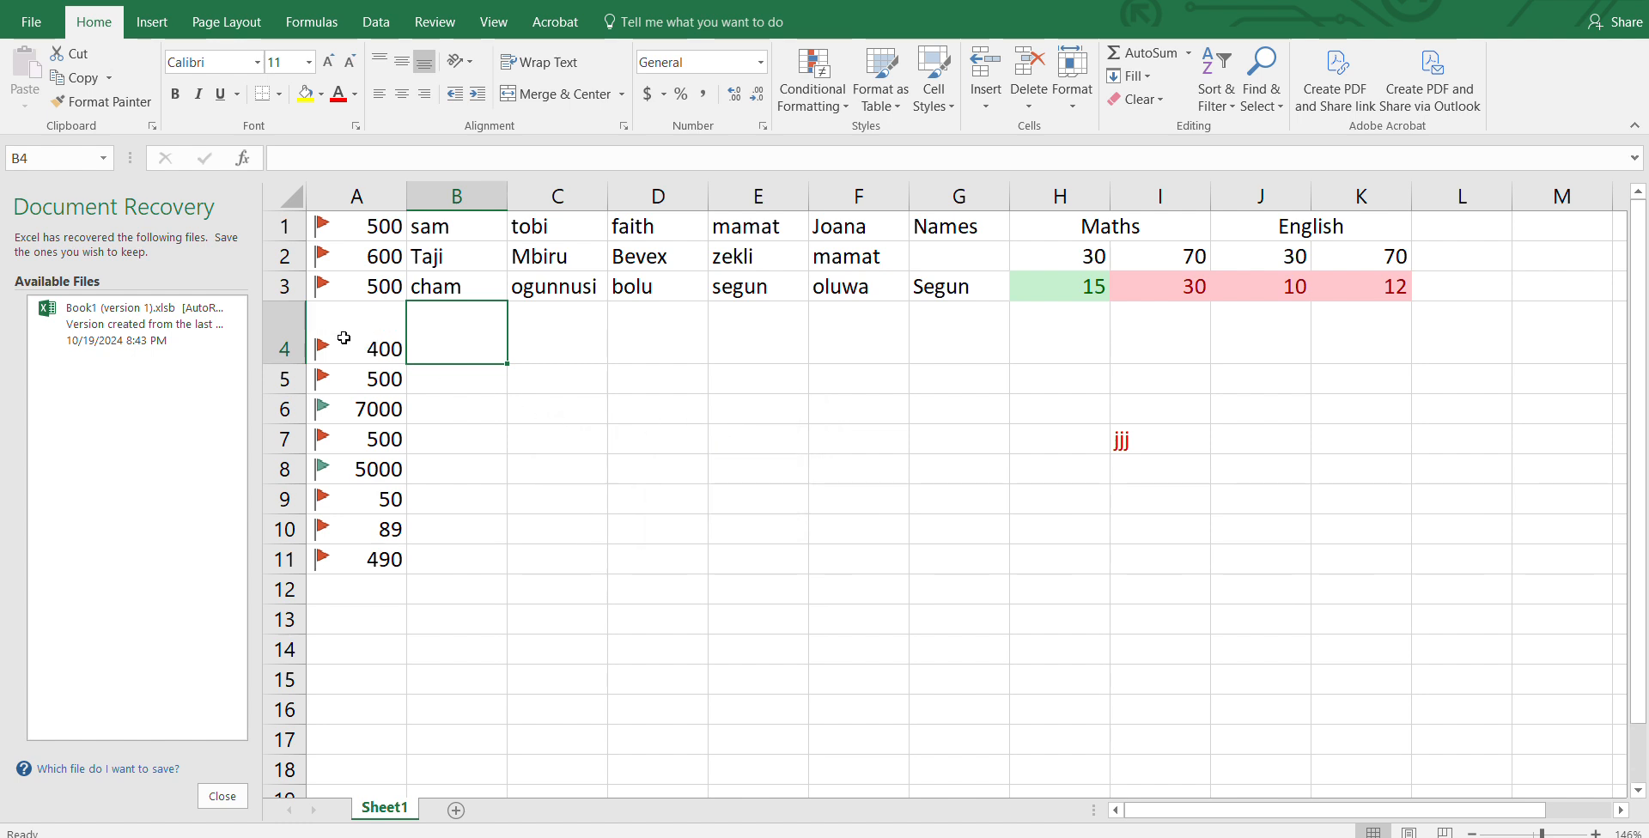
# Fit the height of row 4 automatically with AutoFit Row Height from cell B4.
pyautogui.click(553, 380)
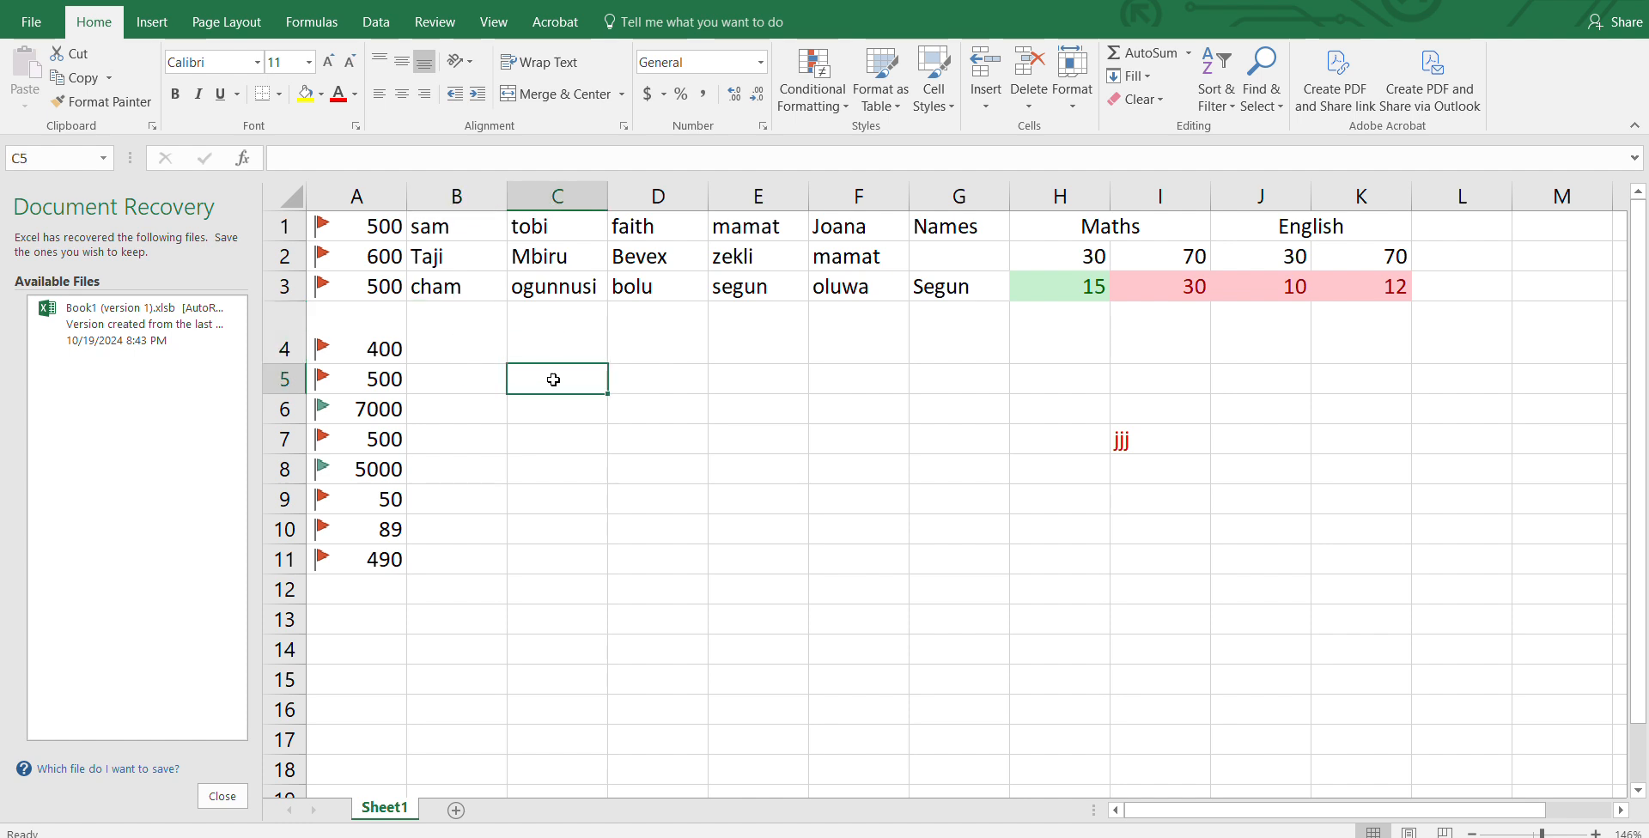
pyautogui.click(472, 346)
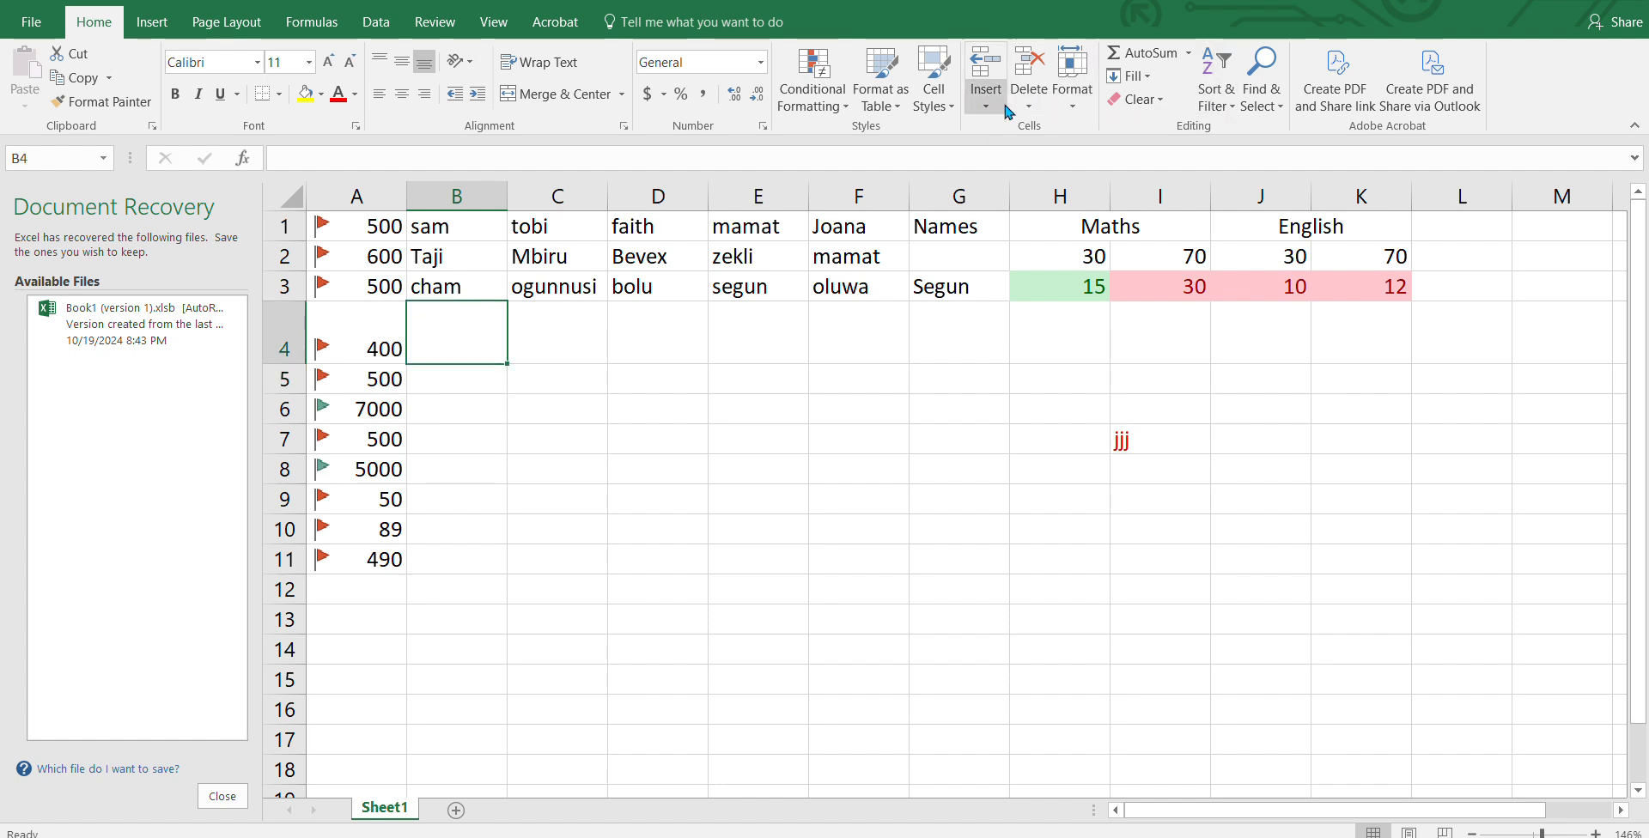
pyautogui.click(1070, 94)
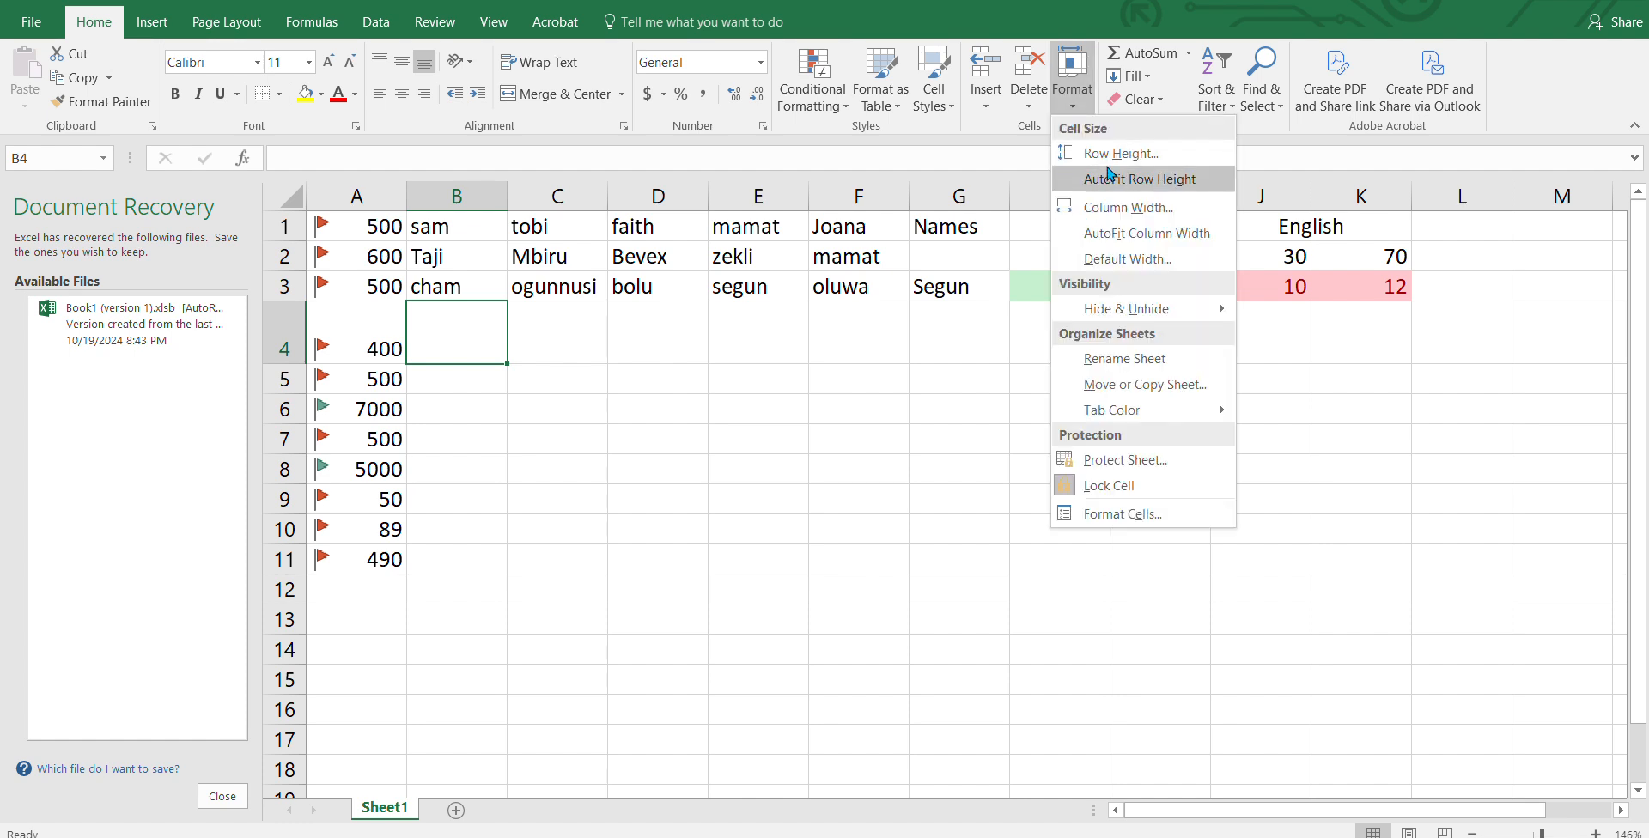
pyautogui.click(1113, 181)
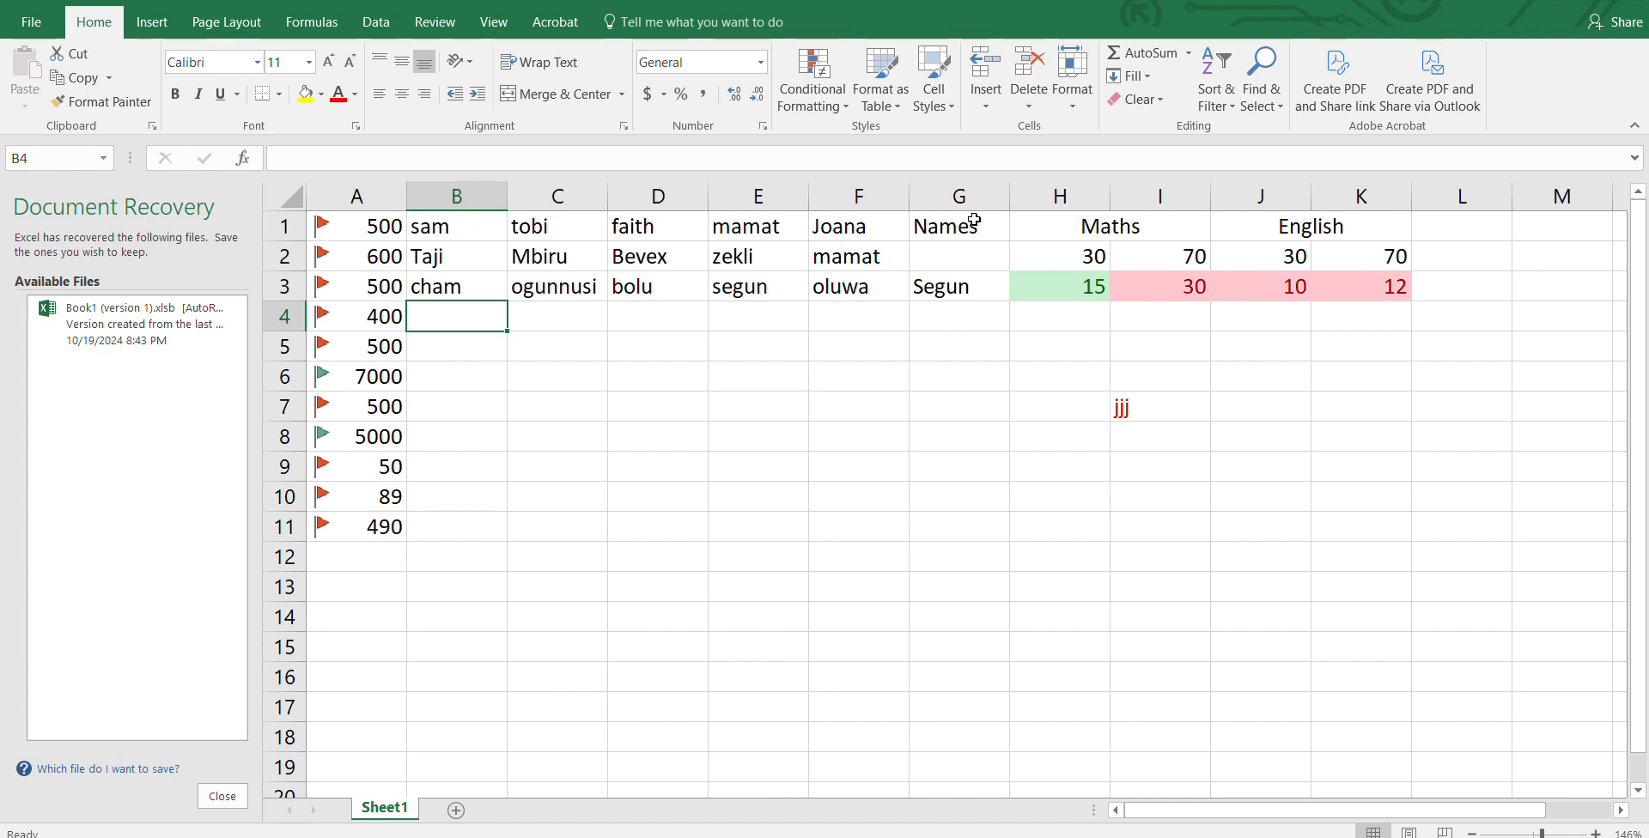
# Set the width of column B to 14 using the selected cells B1:B9.
pyautogui.click(1079, 107)
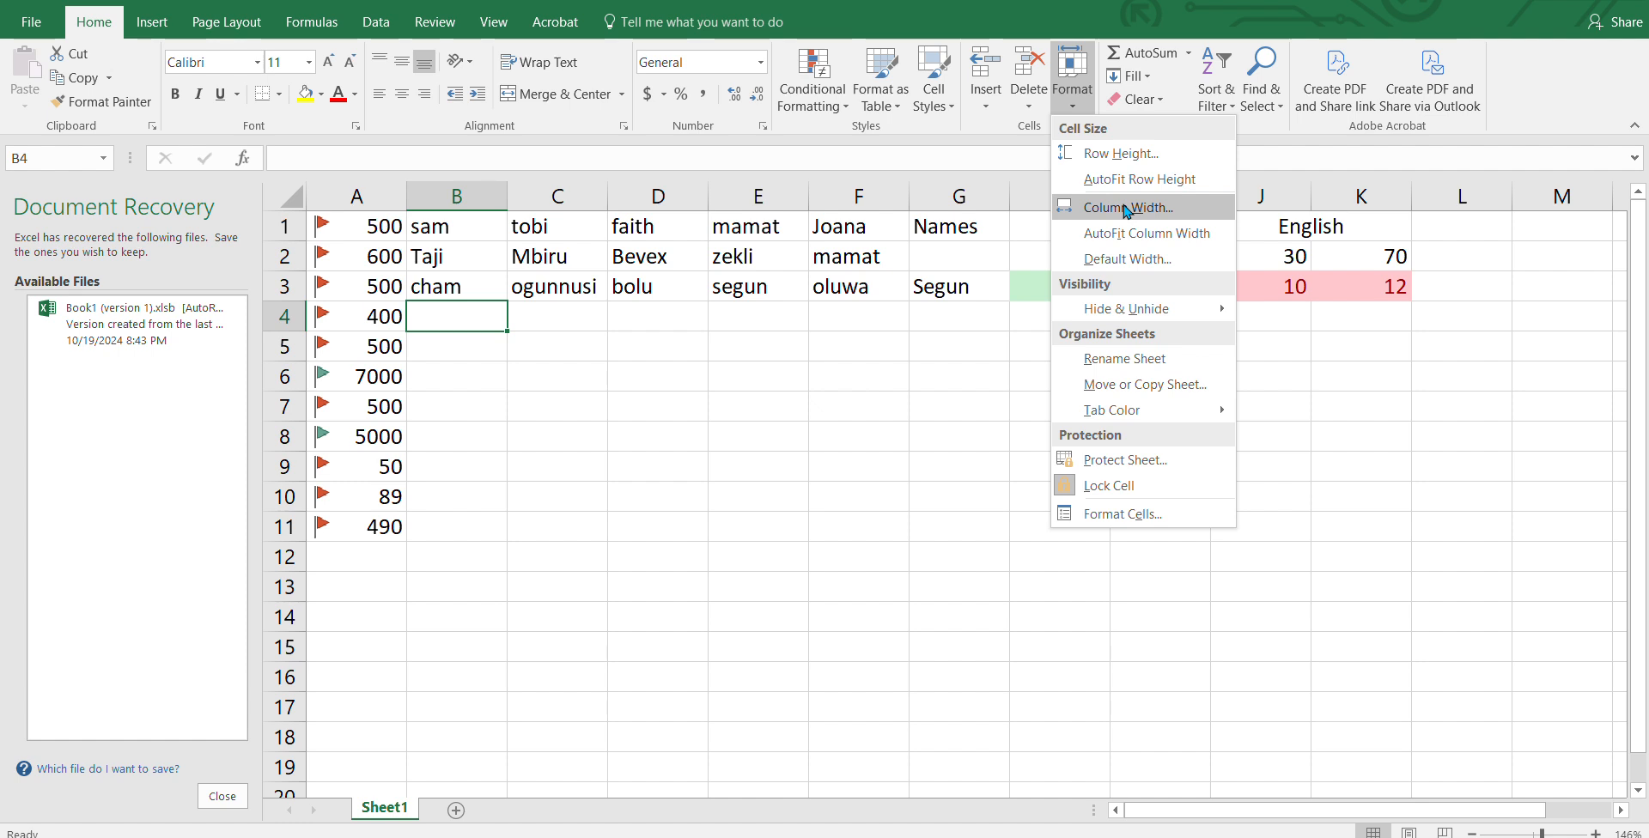
pyautogui.click(453, 214)
pyautogui.moveTo(452, 221); pyautogui.dragTo(459, 463)
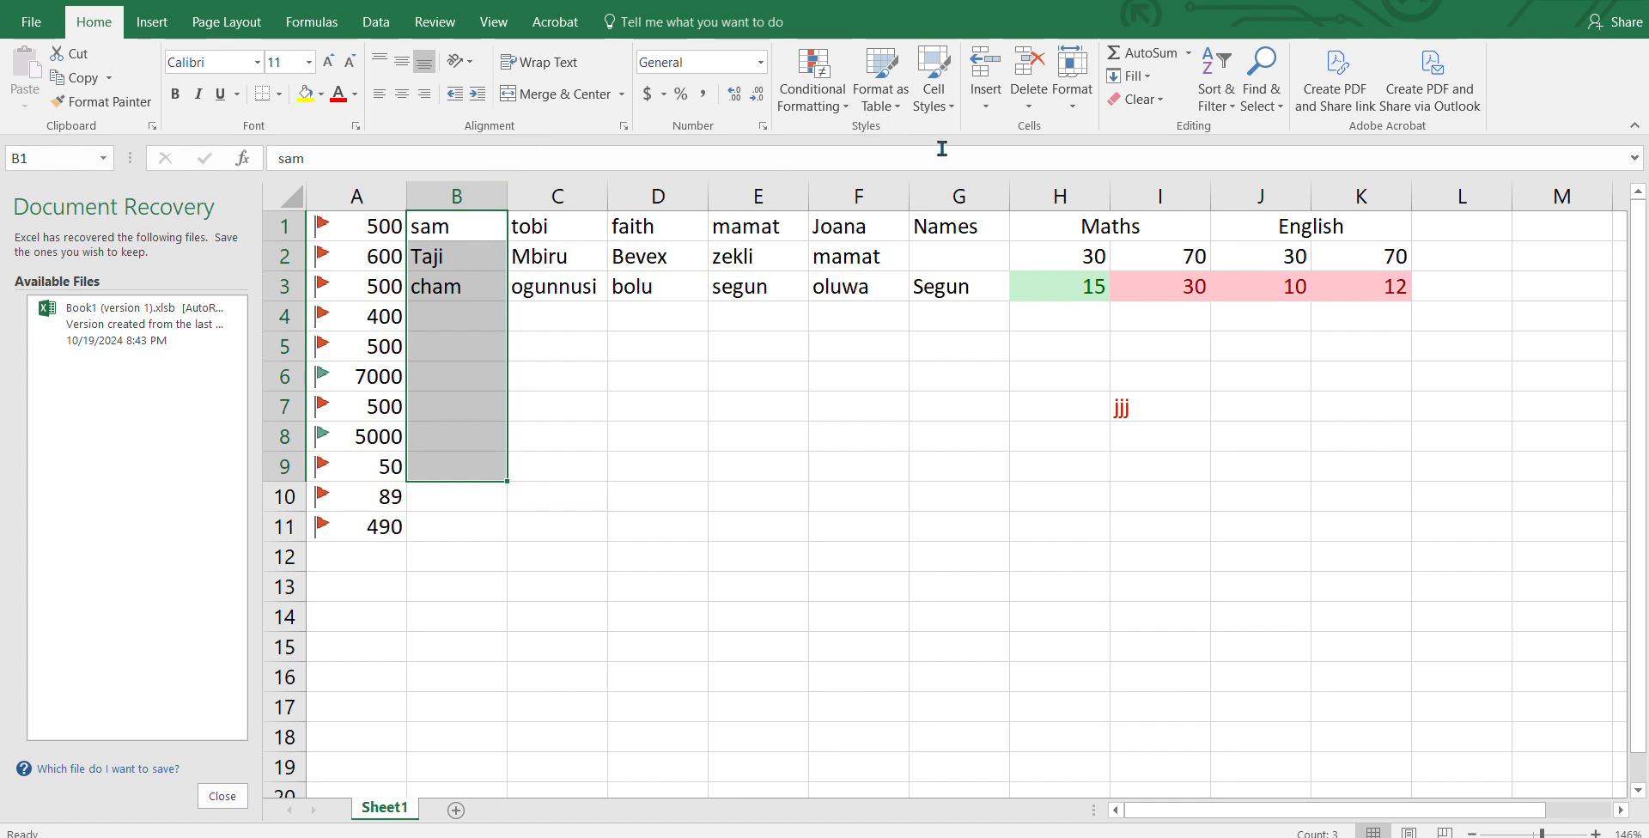
pyautogui.click(1082, 106)
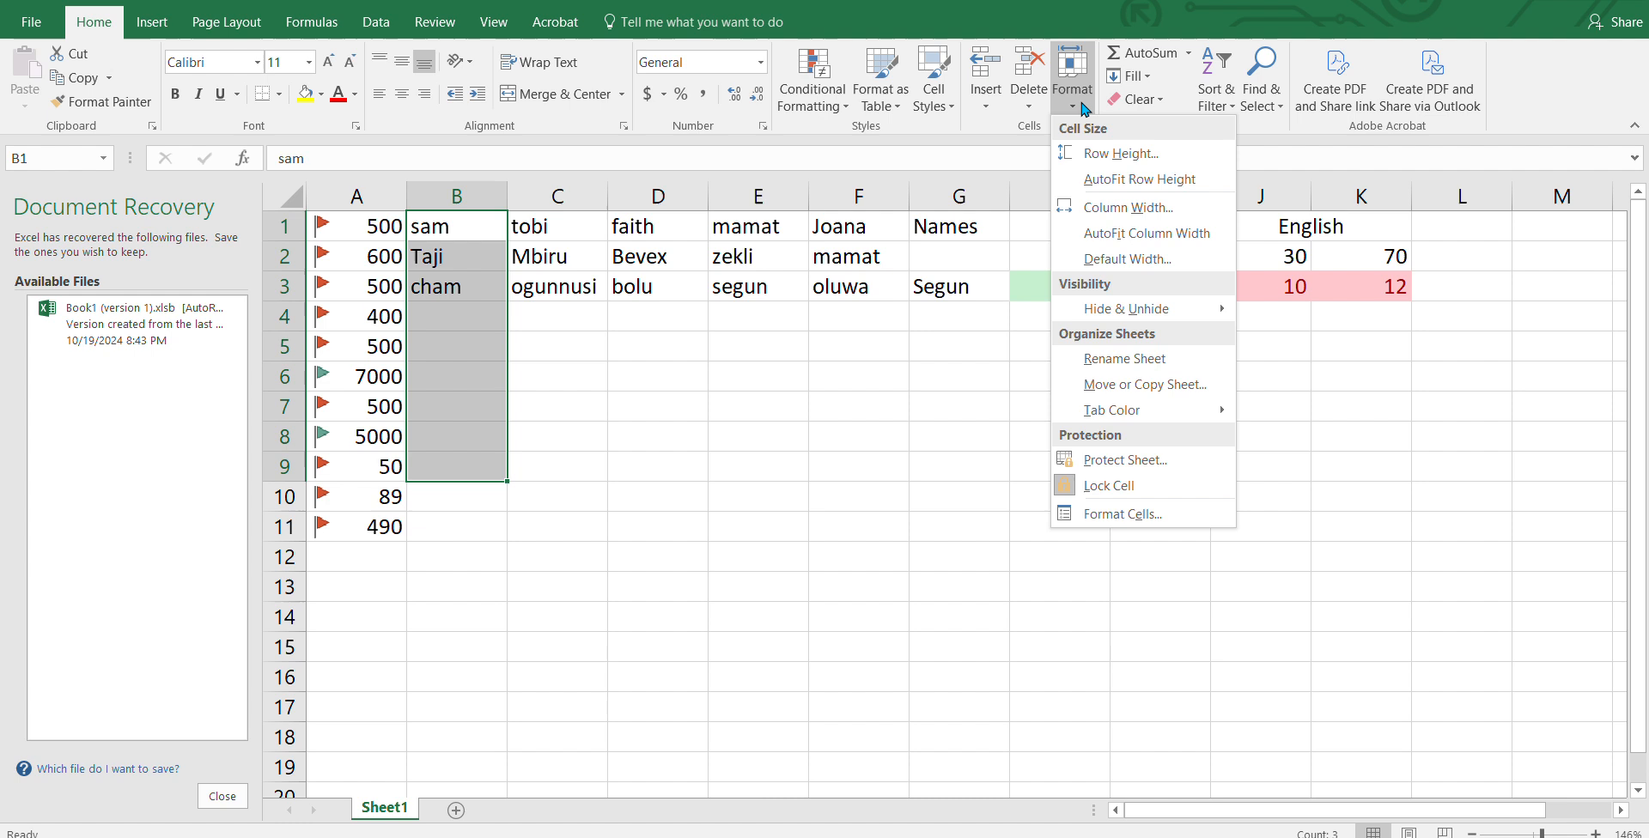
pyautogui.click(1116, 206)
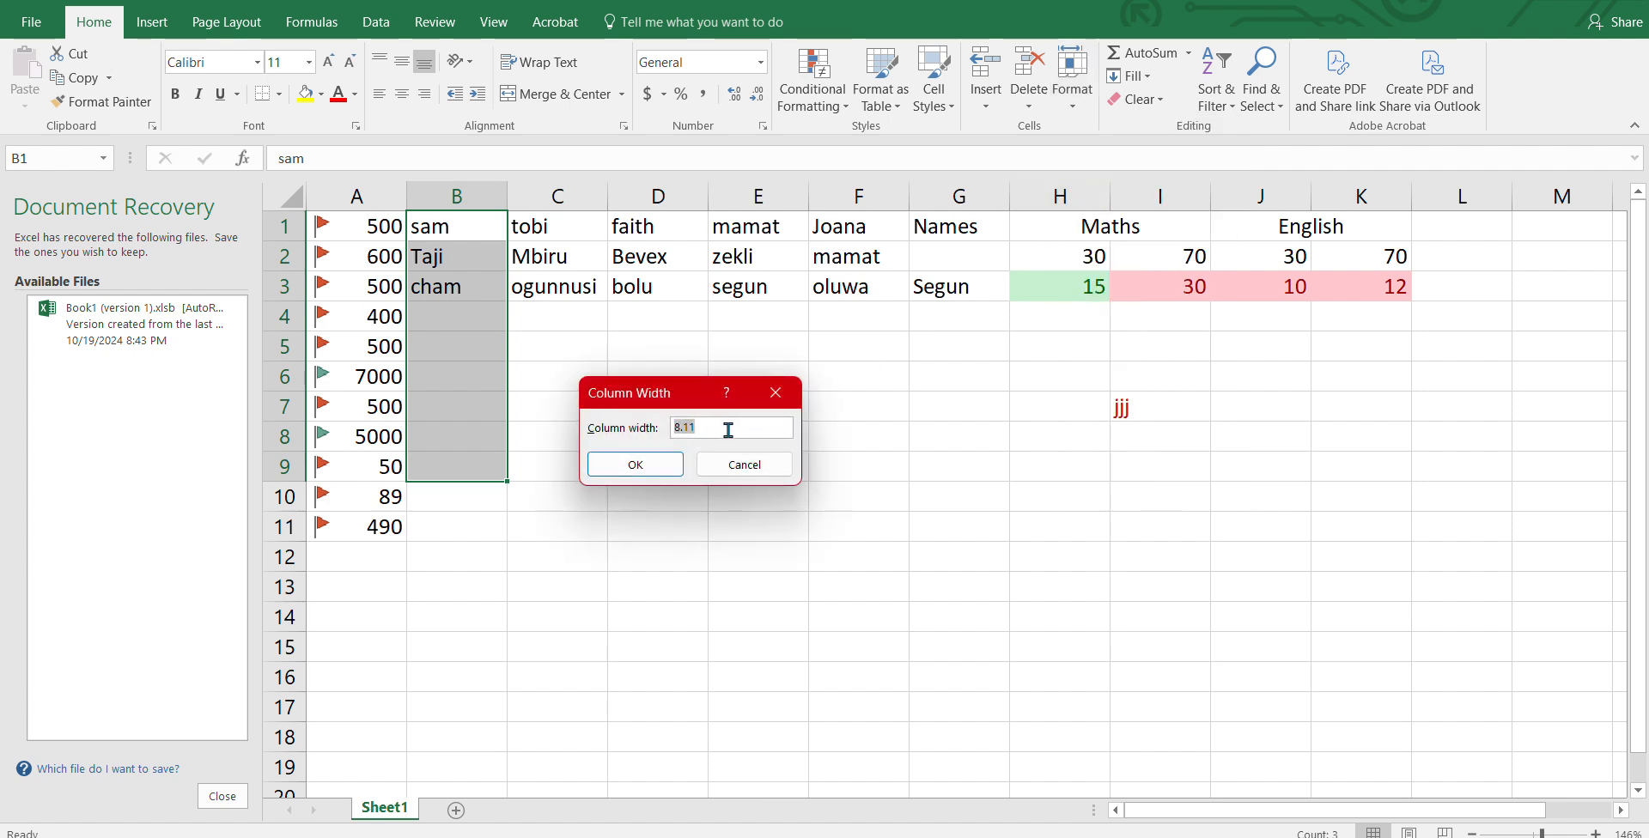
pyautogui.write('14')
pyautogui.press('Return')
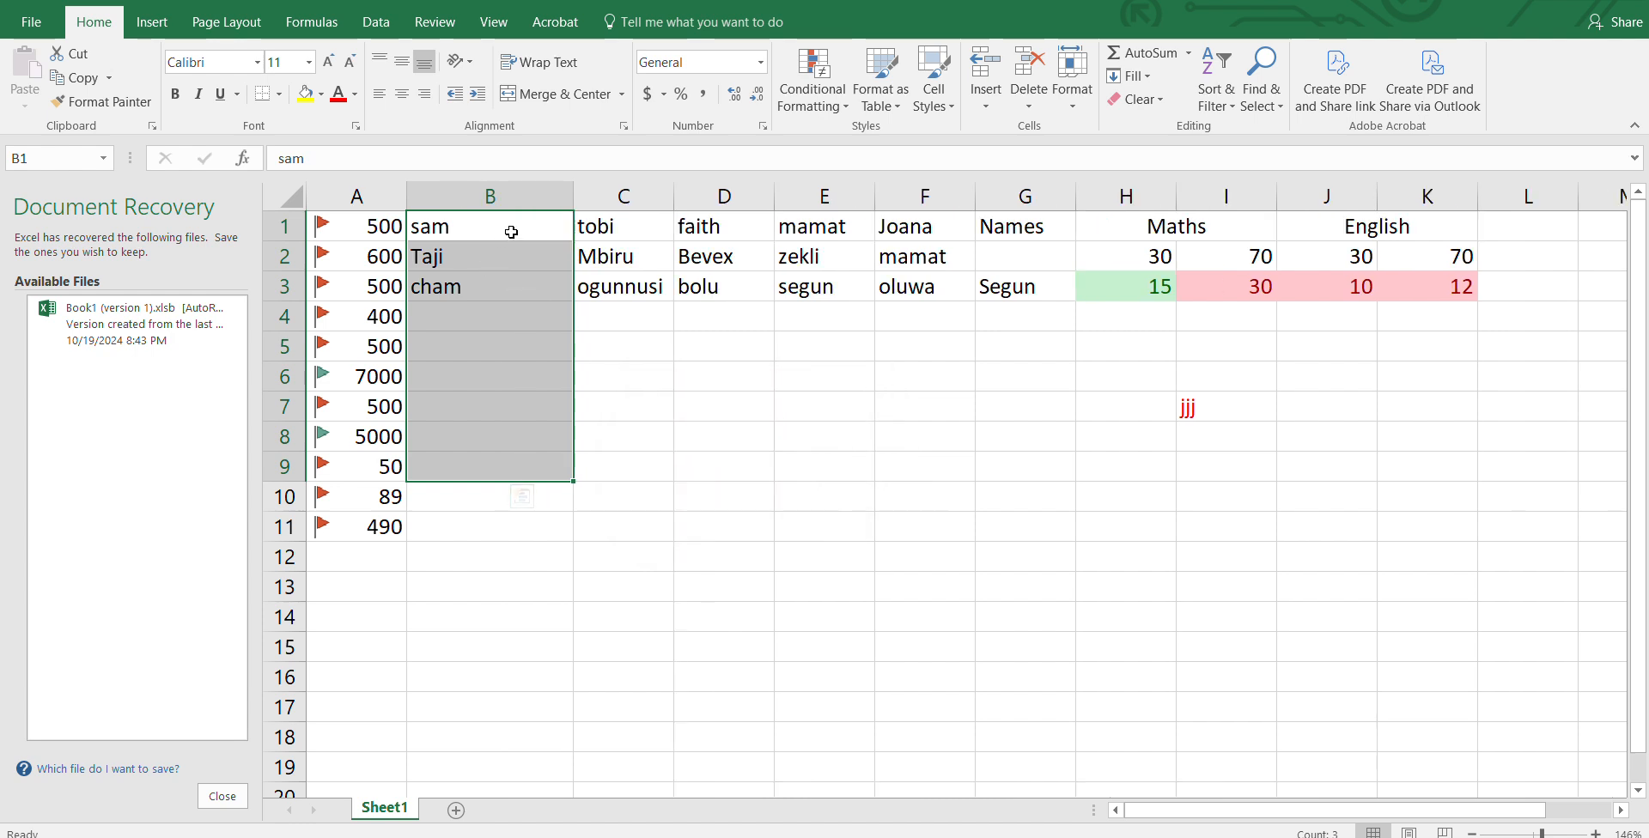
# Fit column B to its contents with AutoFit Column Width on cells B1:B9, and hide that column.
pyautogui.click(1075, 107)
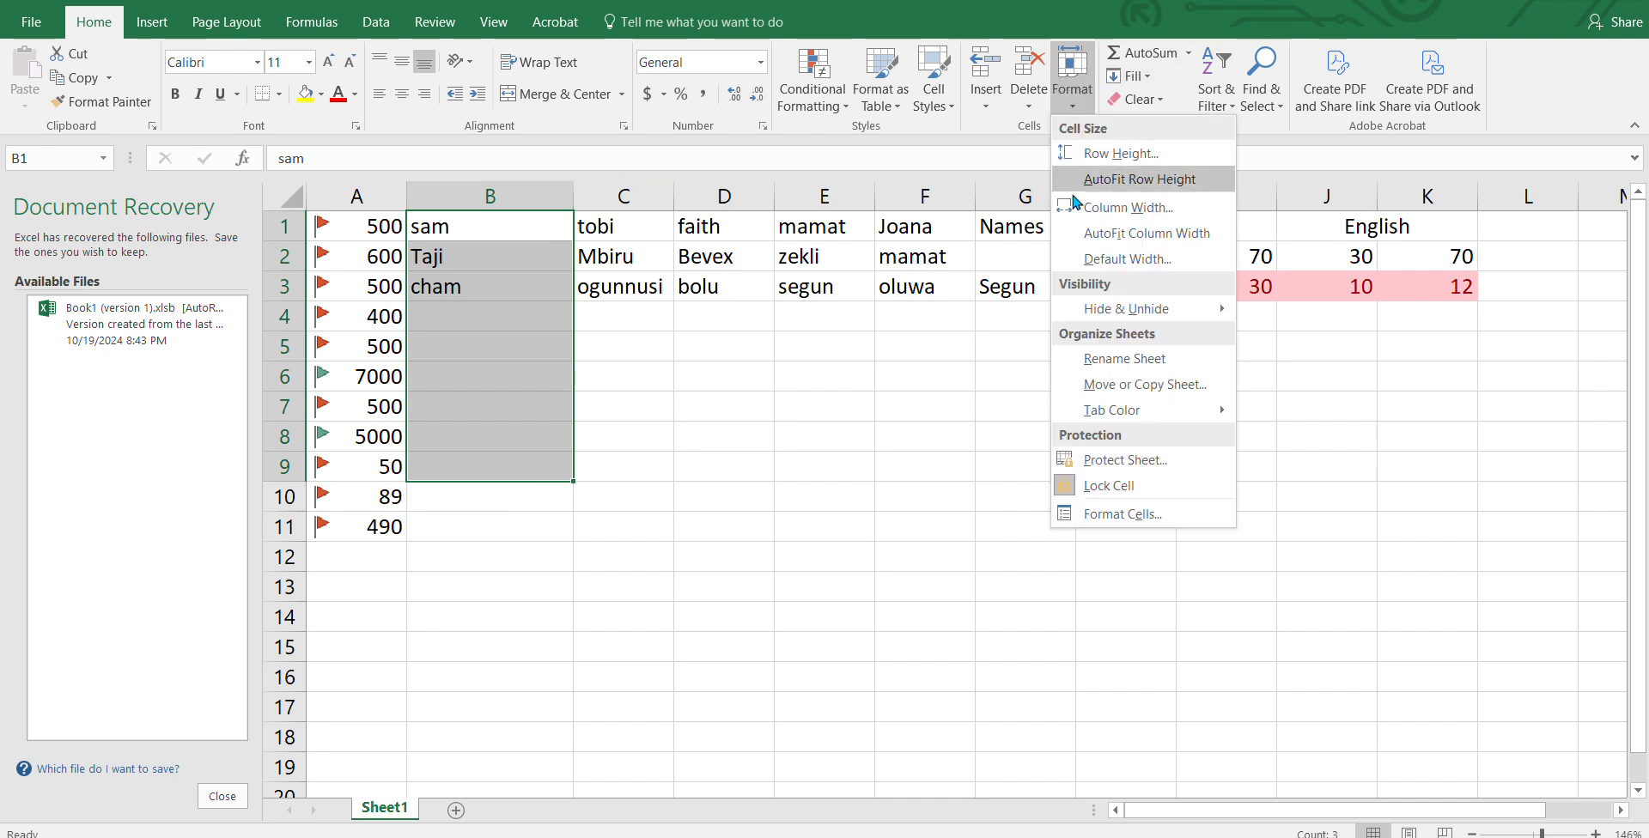
pyautogui.click(1119, 245)
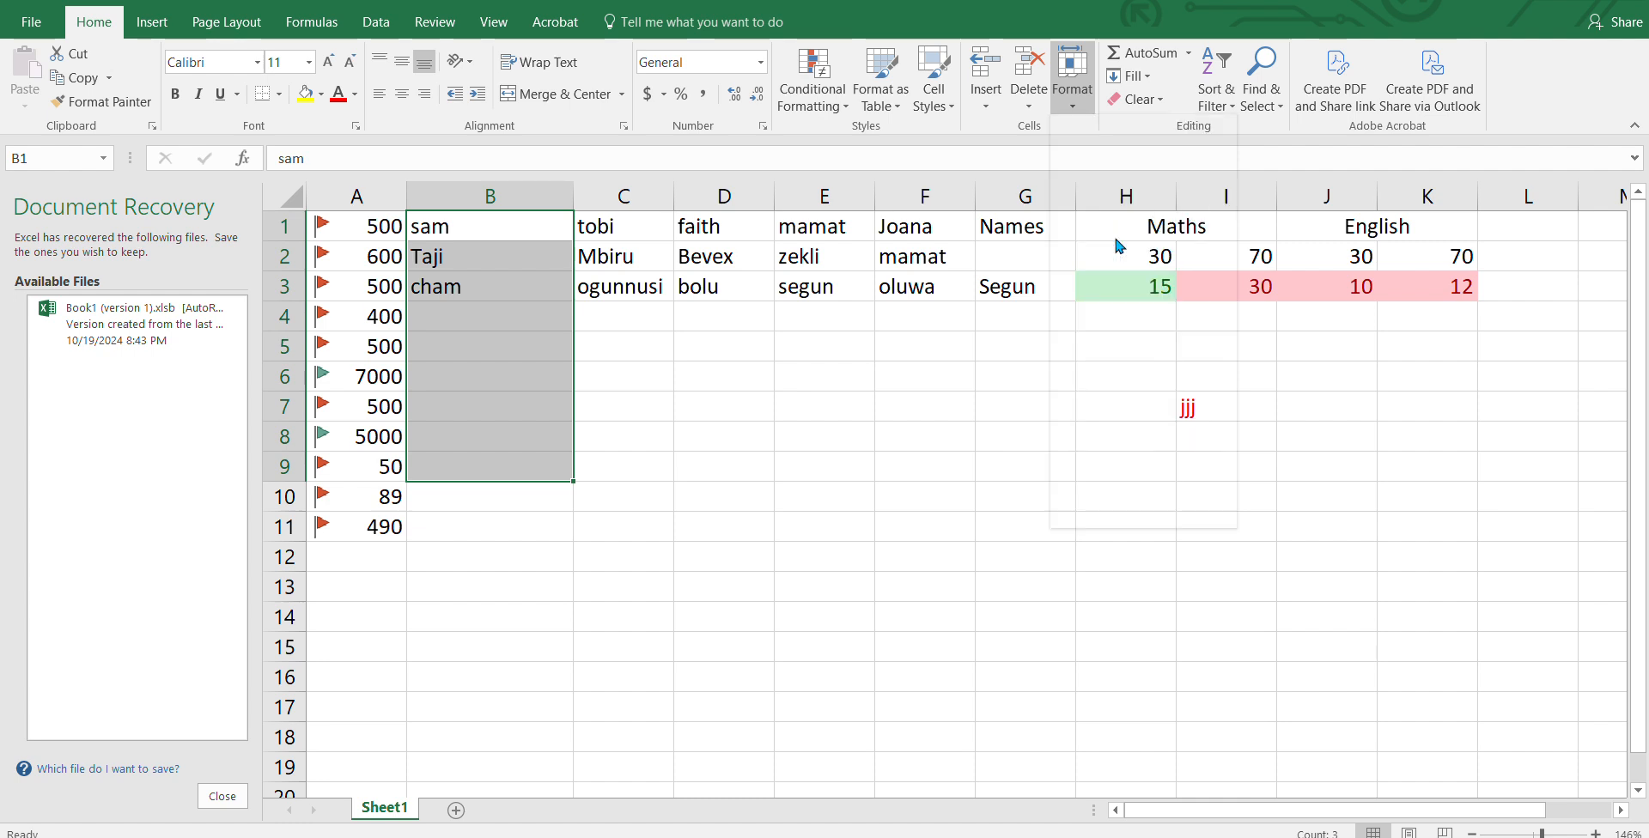
pyautogui.click(1073, 105)
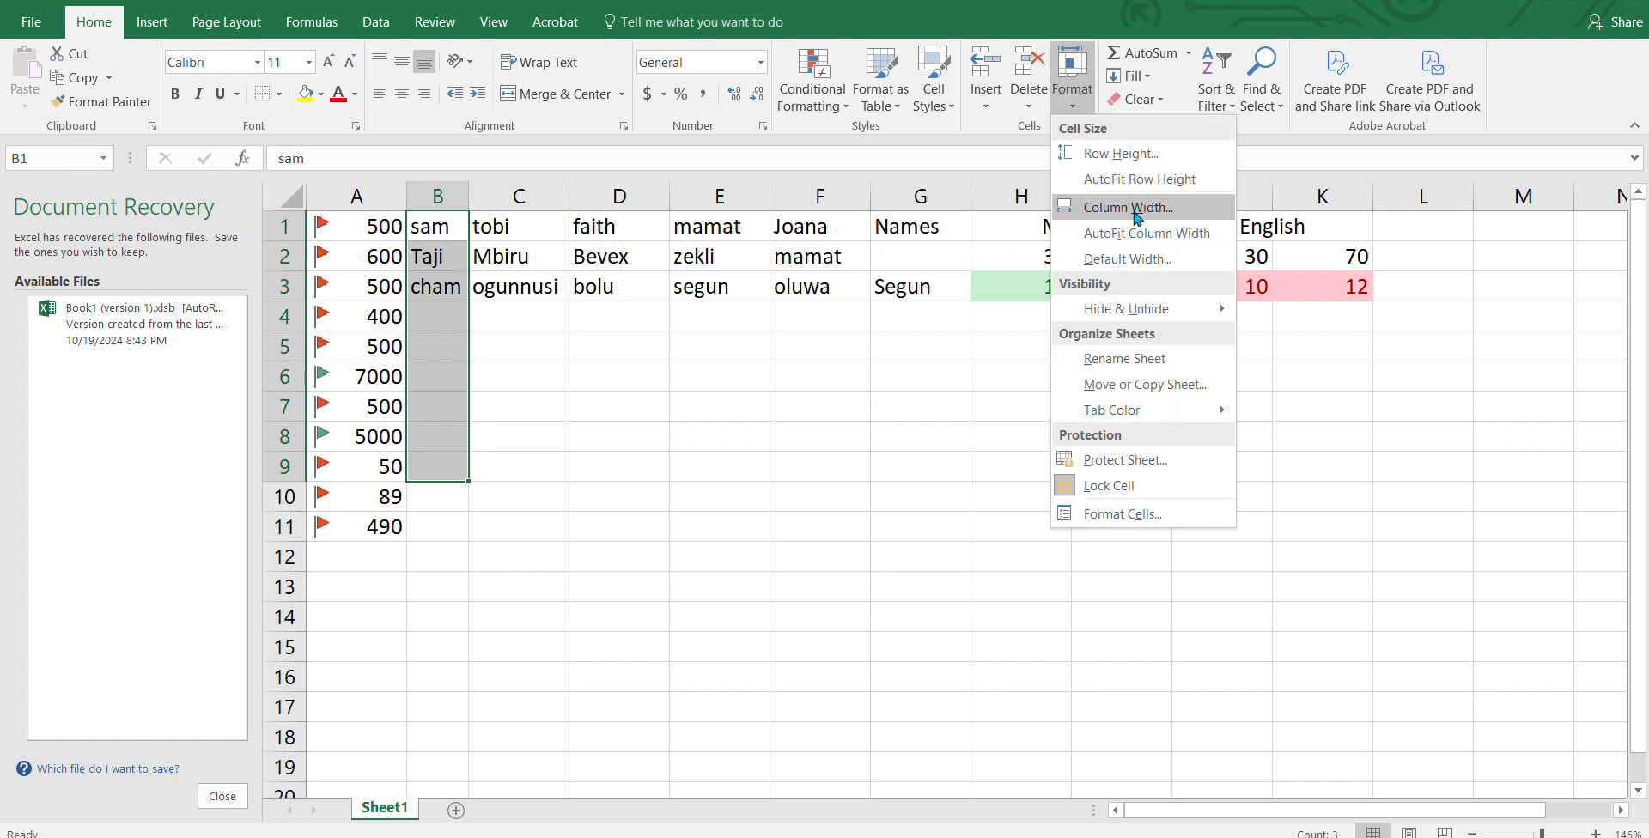
pyautogui.moveTo(1134, 315)
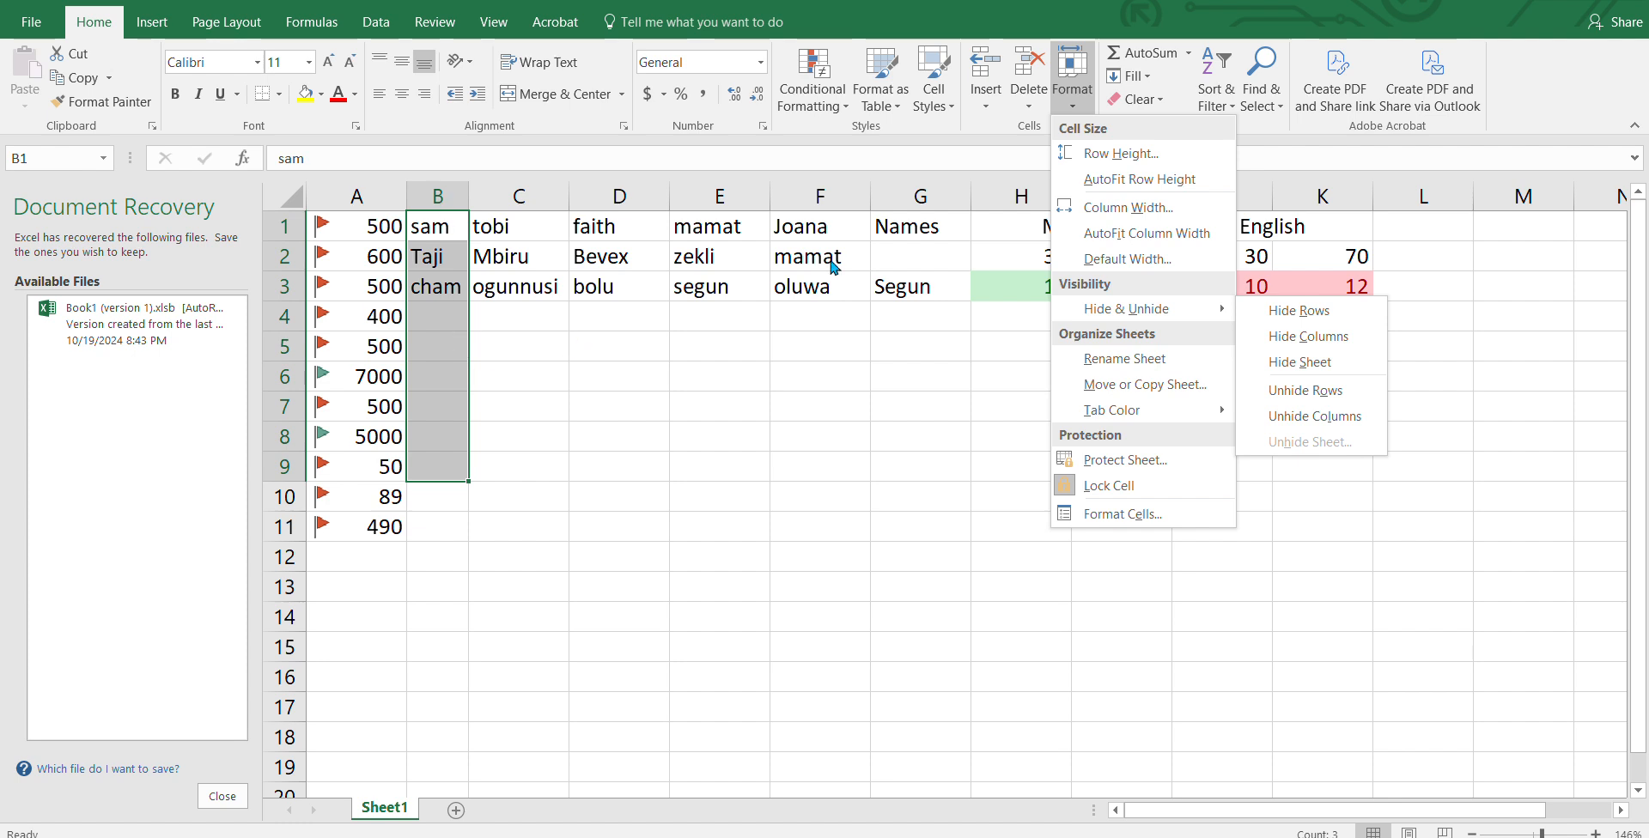
pyautogui.click(1308, 336)
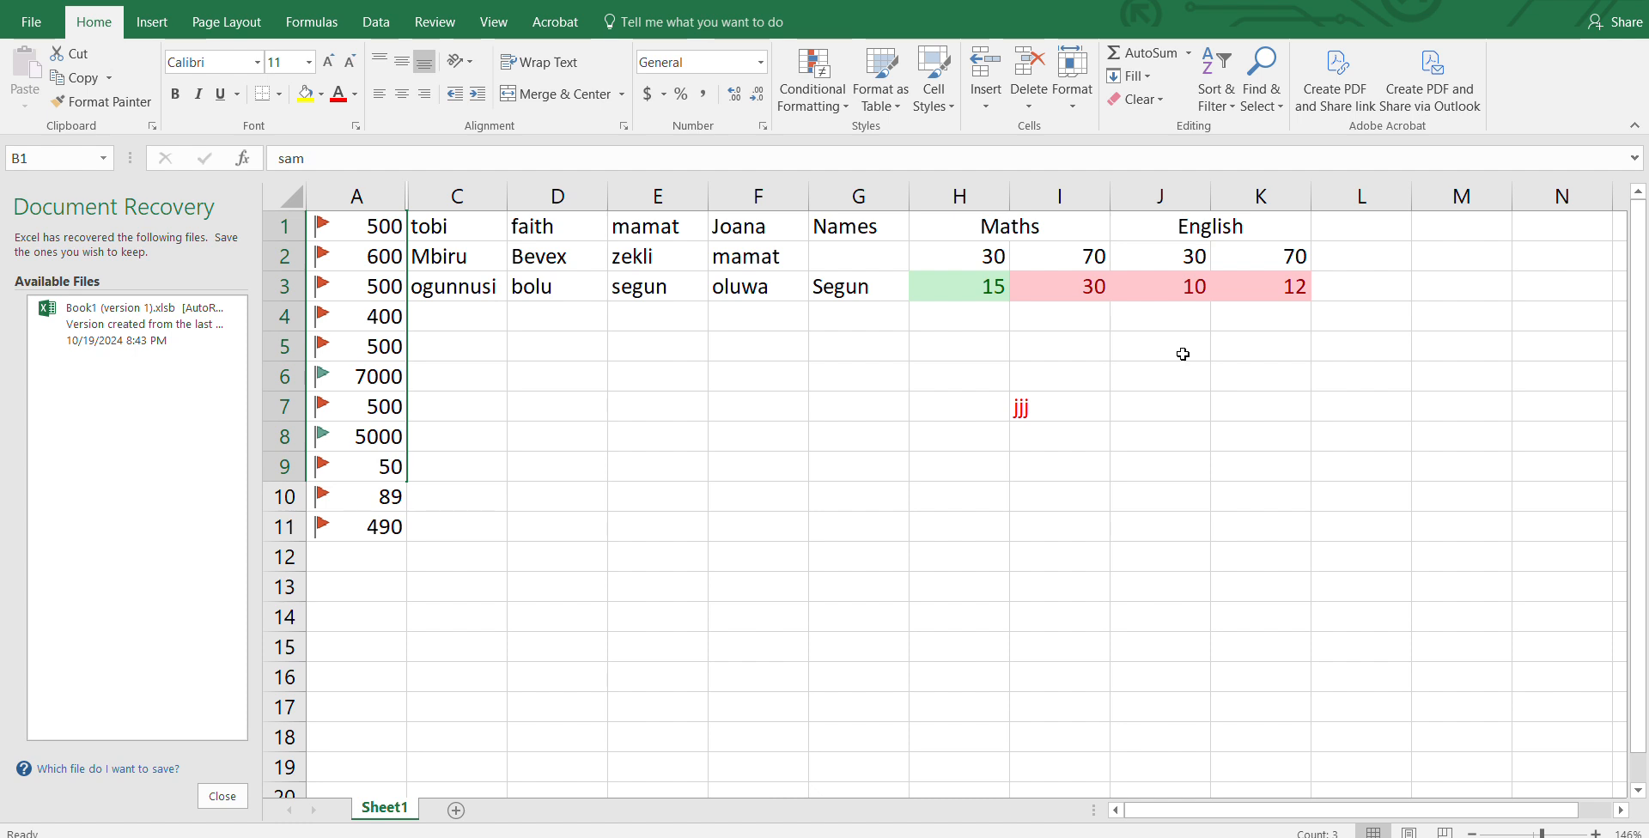
# Try to bring back hidden column B by applying Unhide Columns from cell C1.
pyautogui.click(467, 229)
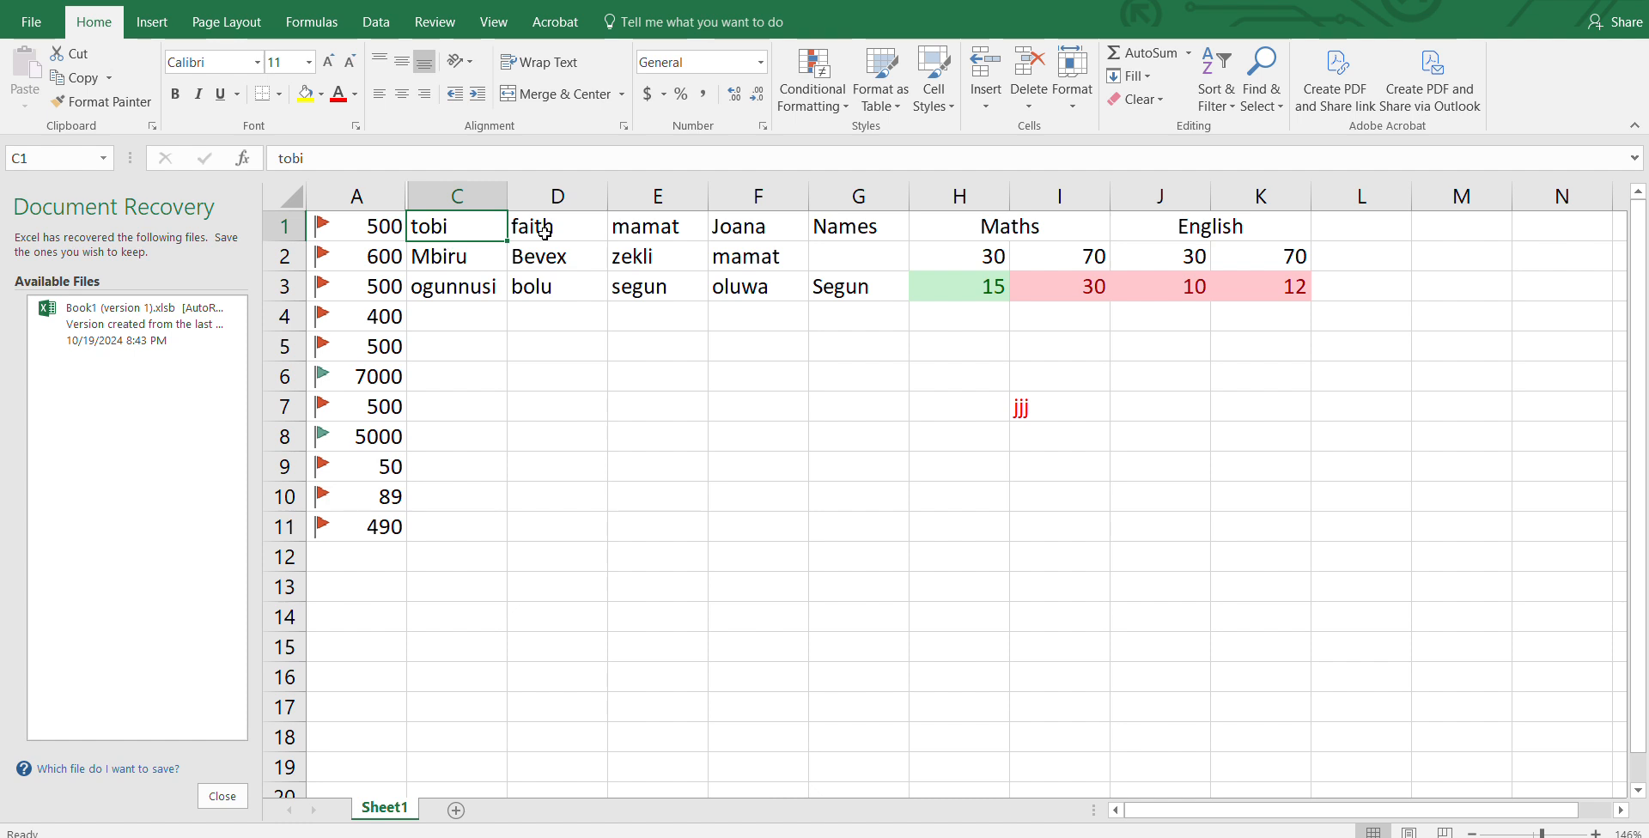
pyautogui.click(1075, 107)
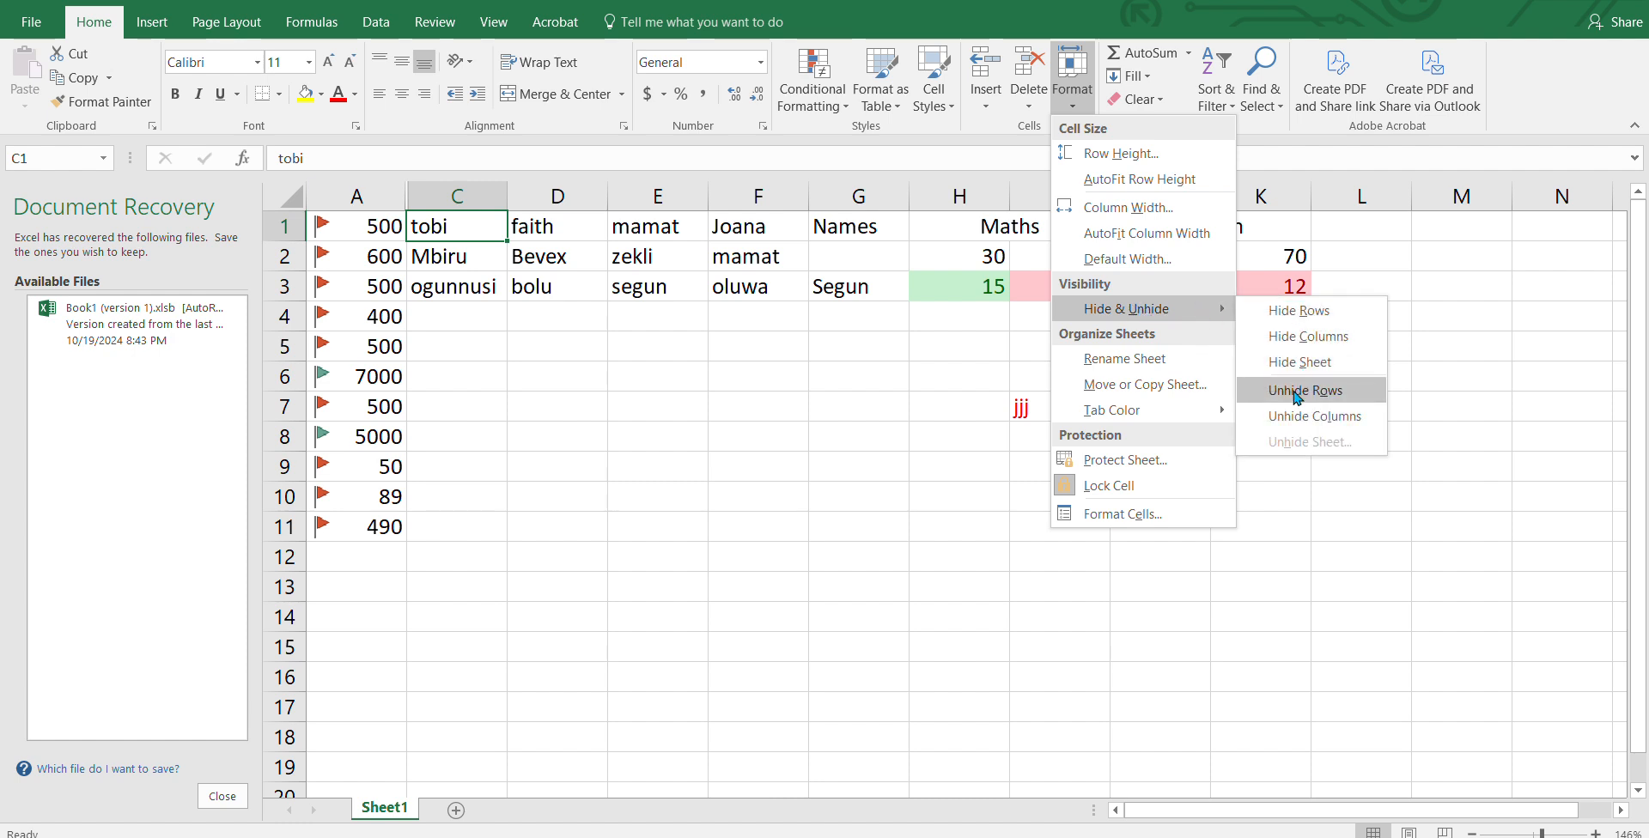
pyautogui.click(1295, 416)
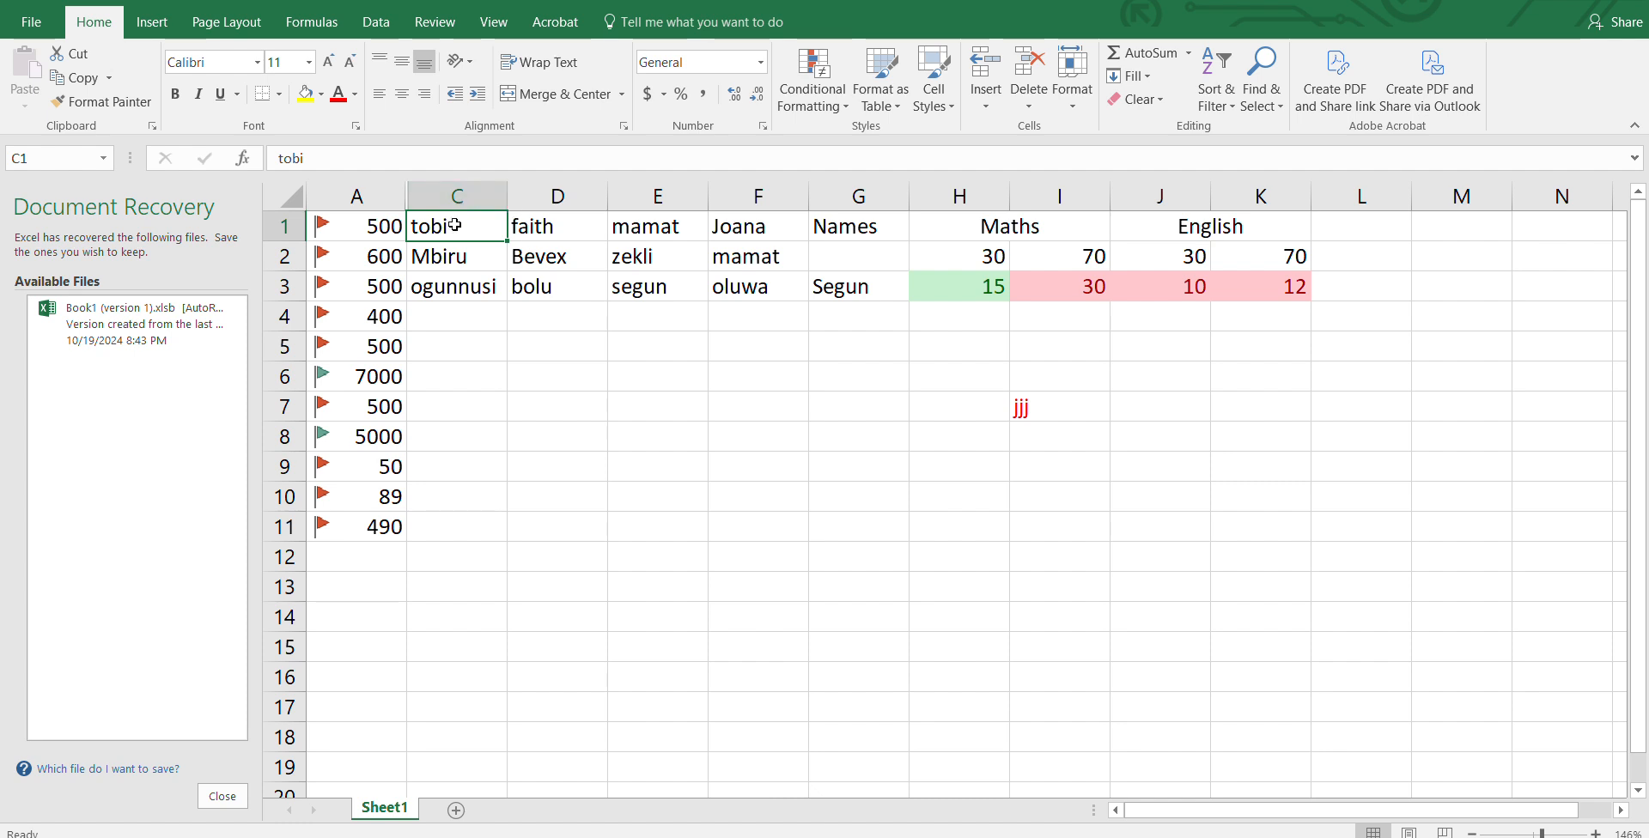
# Hide row 1 by applying Hide Rows to the selected cell C1.
pyautogui.click(1073, 94)
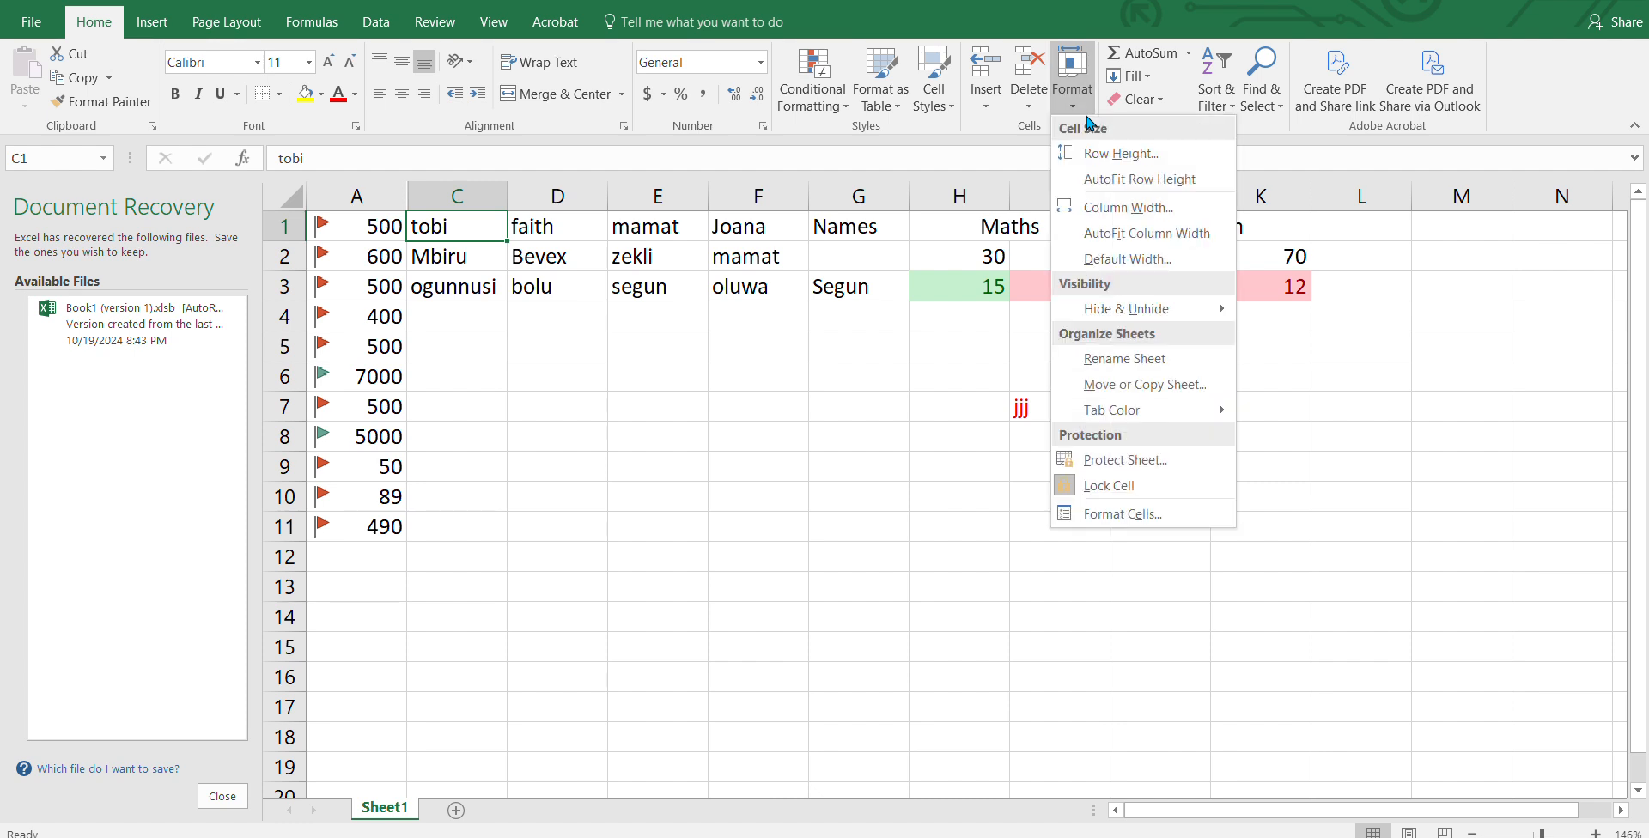
pyautogui.moveTo(1182, 309)
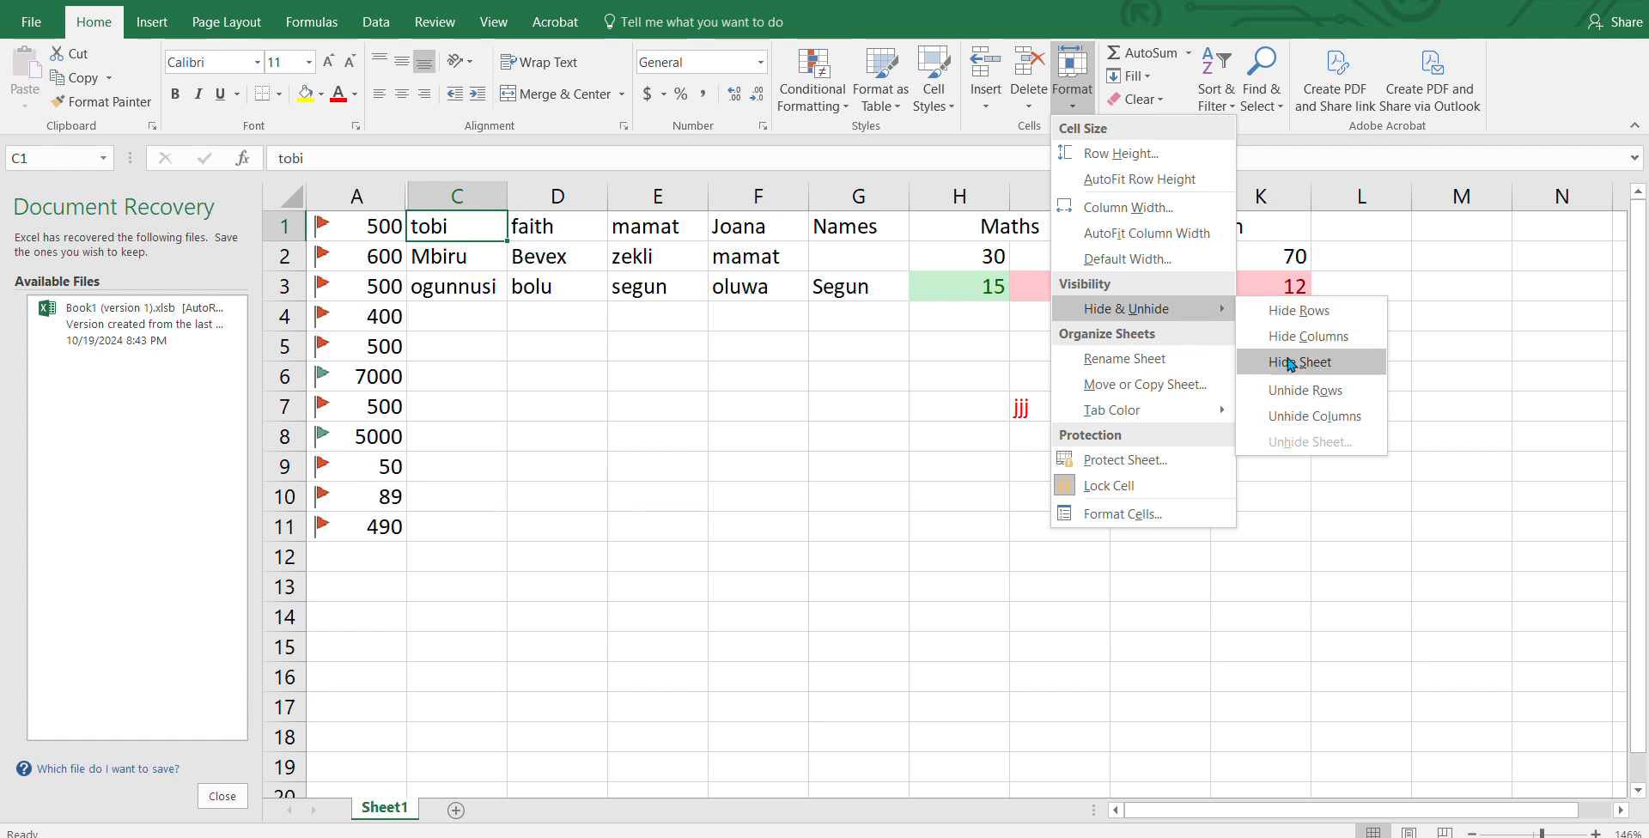
pyautogui.click(1305, 316)
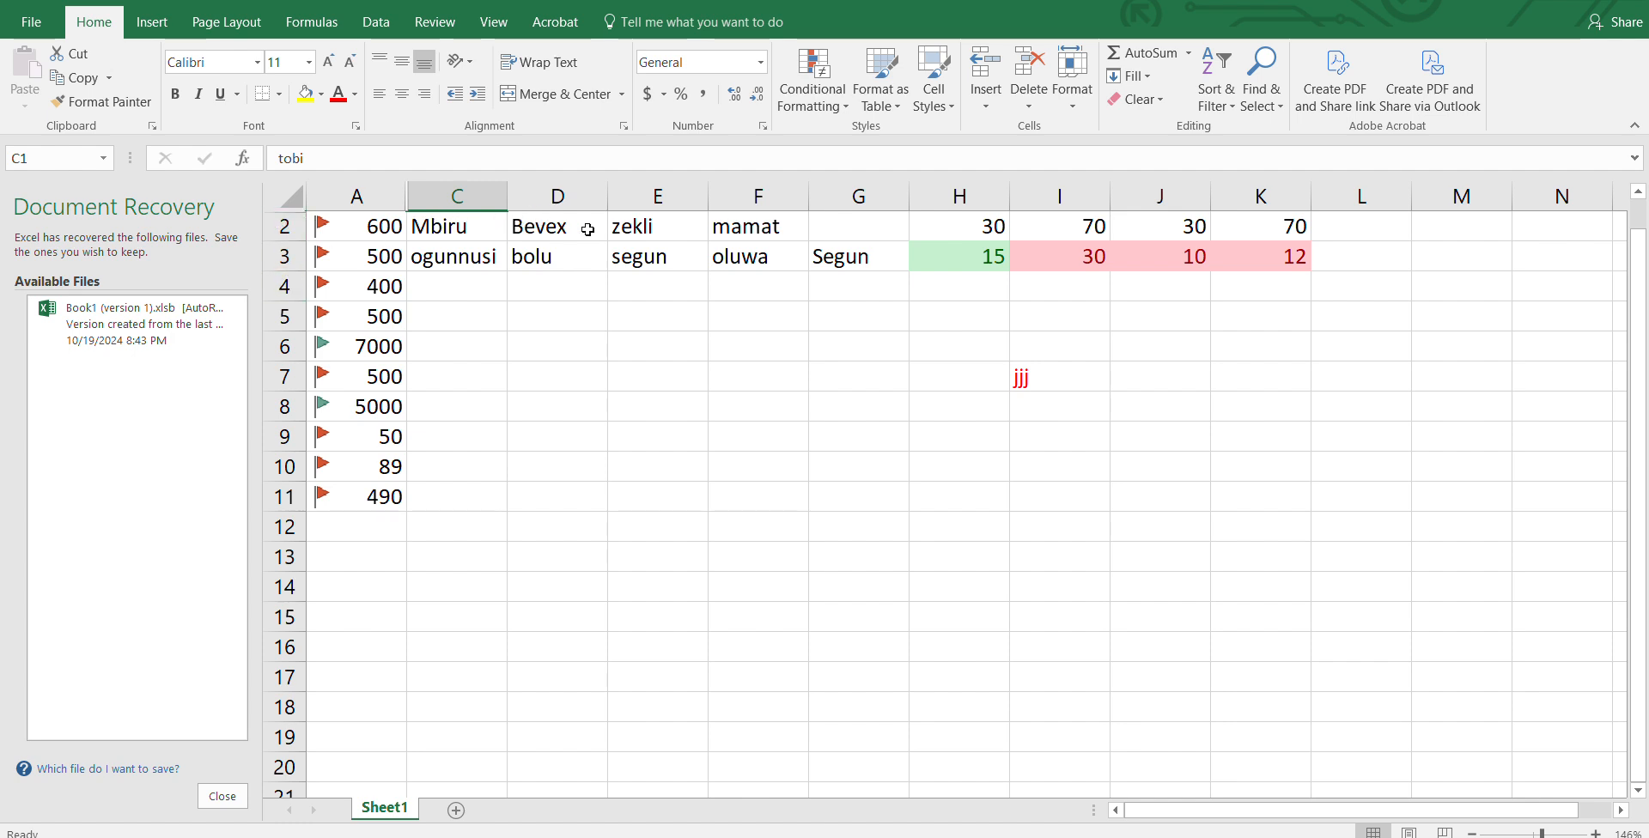
# Open the Format options for hiding and unhiding rows and columns.
pyautogui.click(1084, 110)
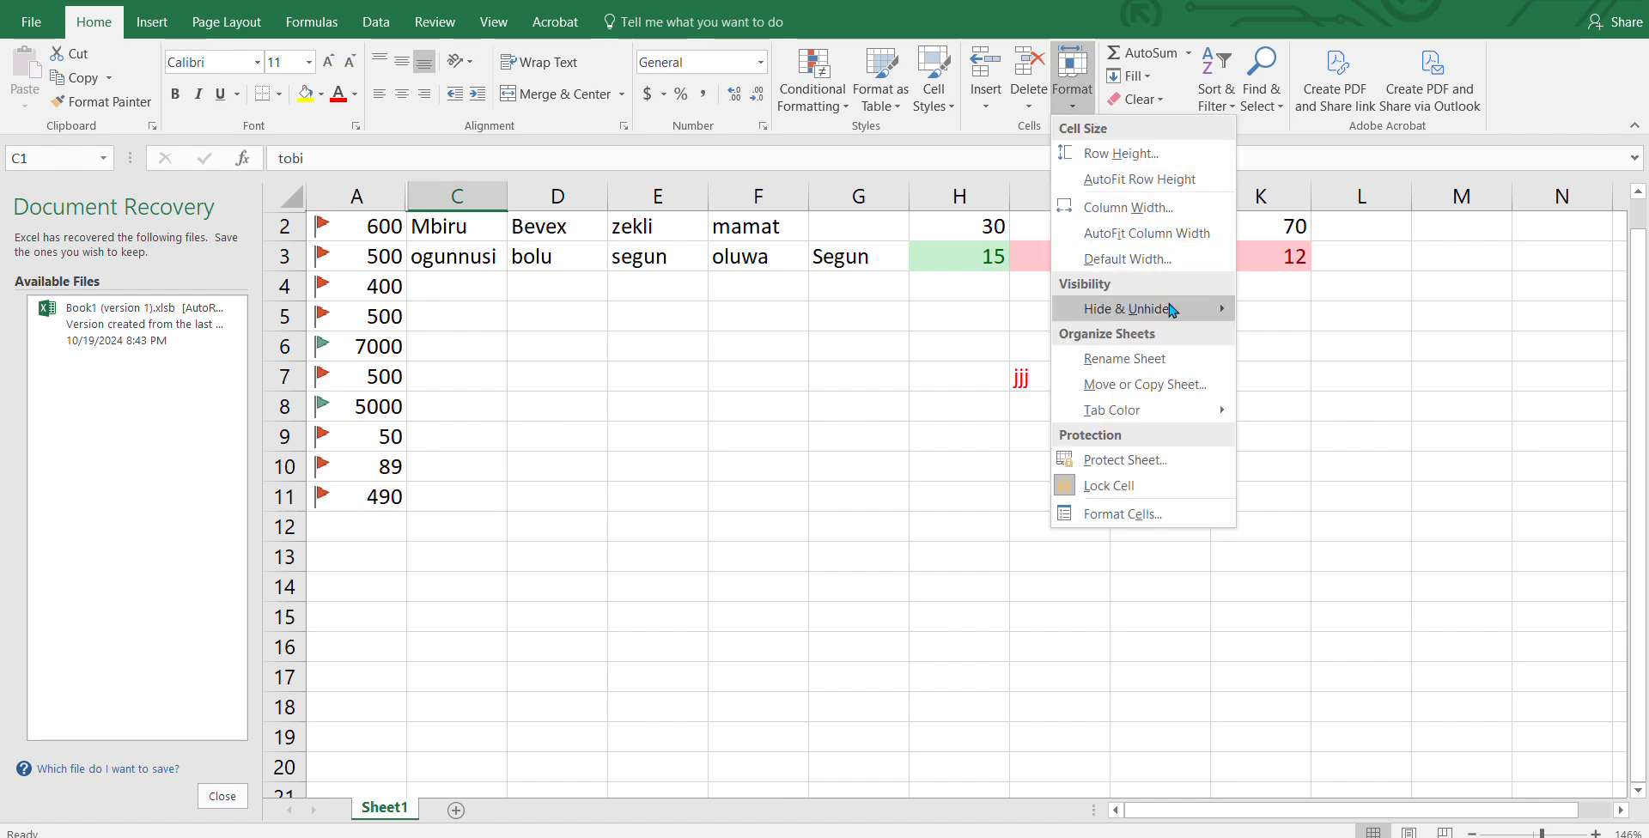